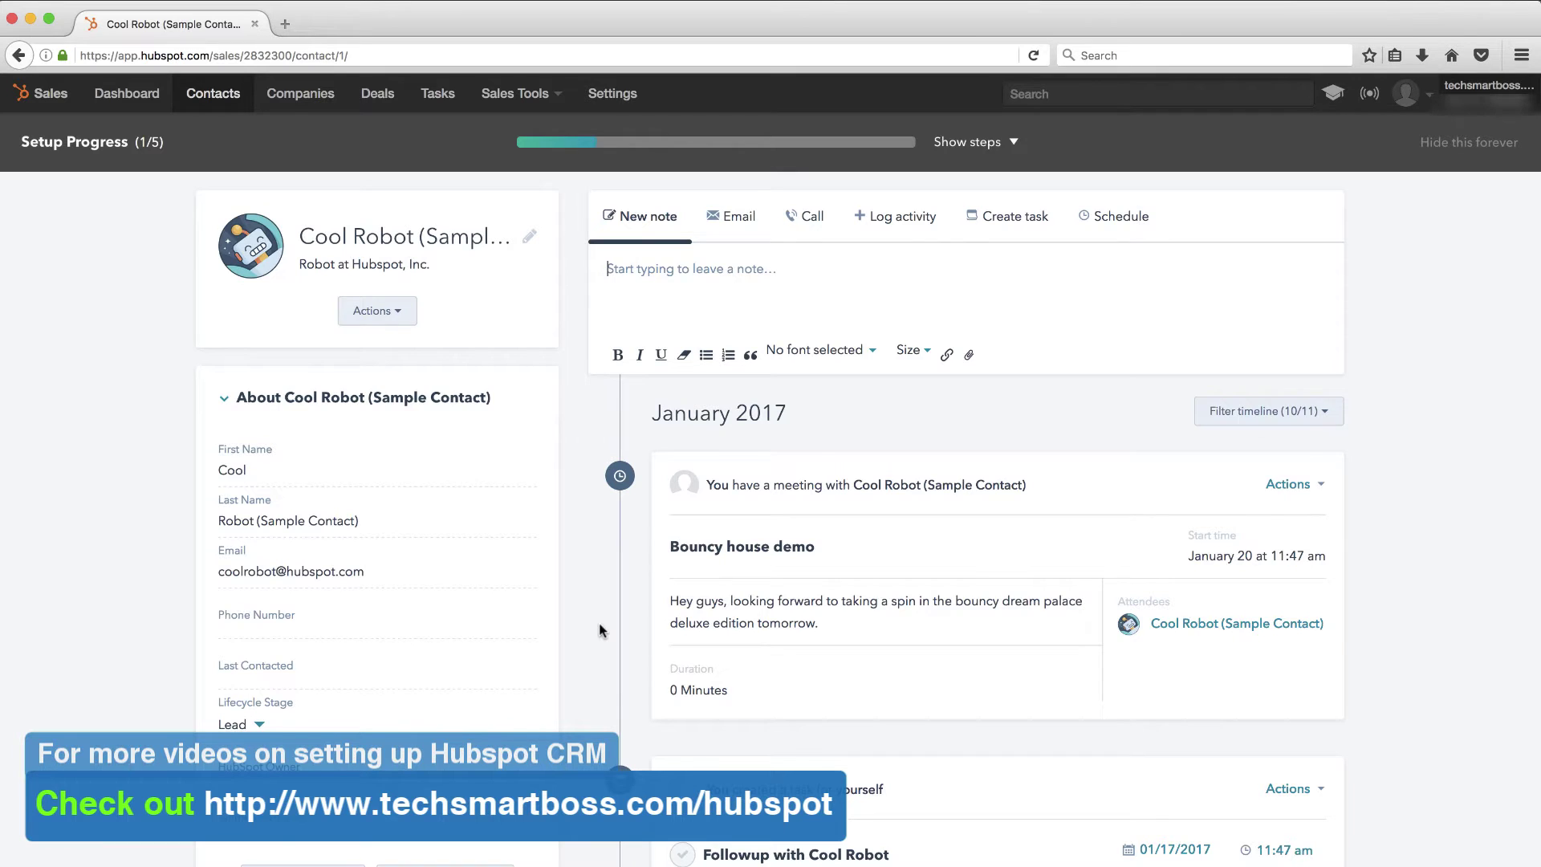
scroll(598, 630, down, 2)
scroll(598, 631, down, 2)
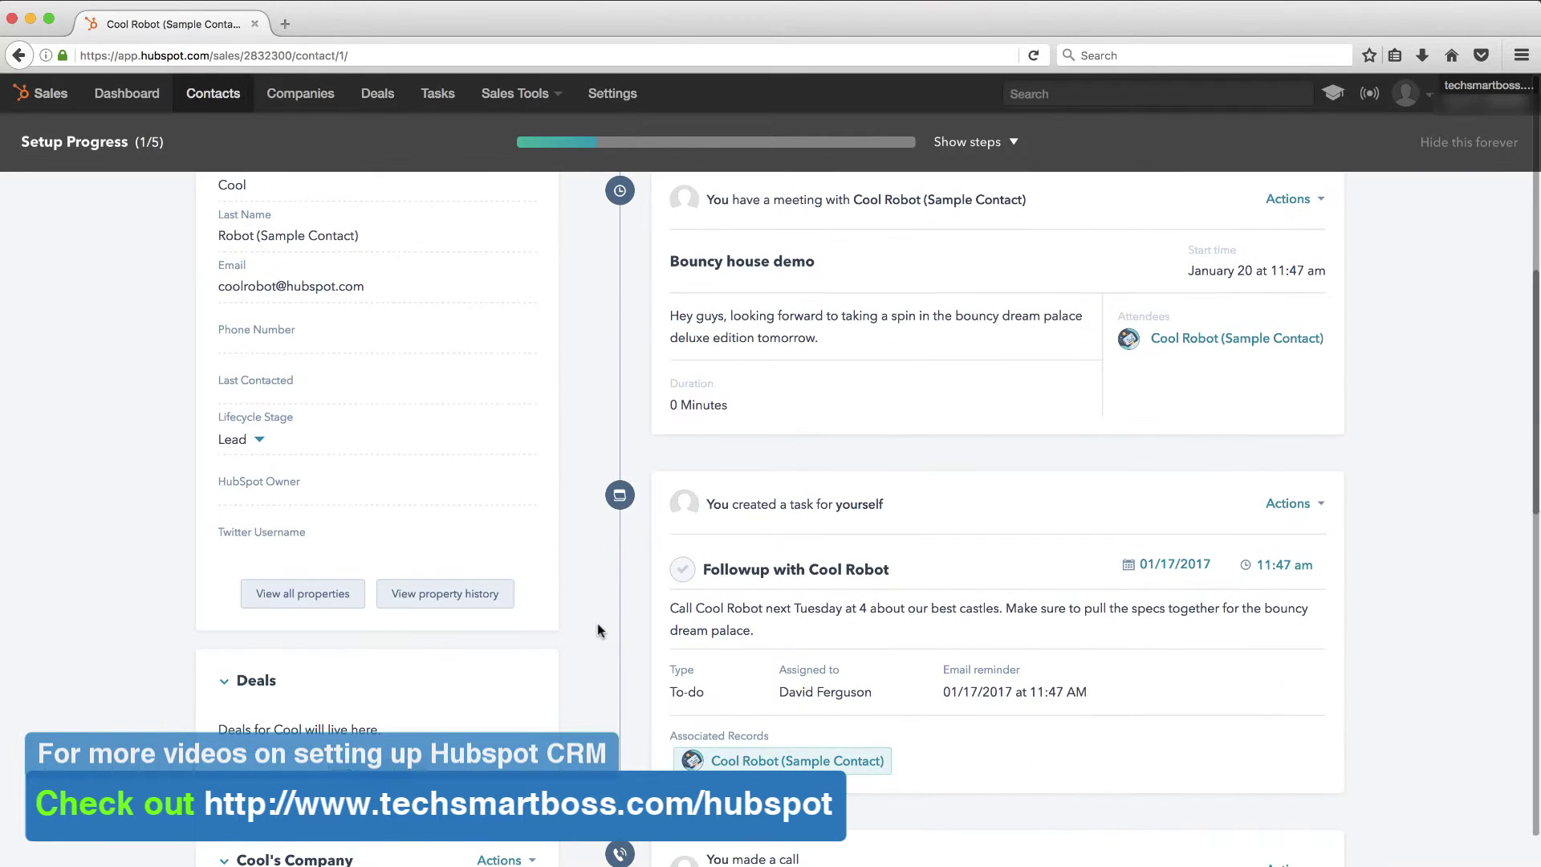
scroll(577, 639, down, 2)
scroll(577, 639, down, 2)
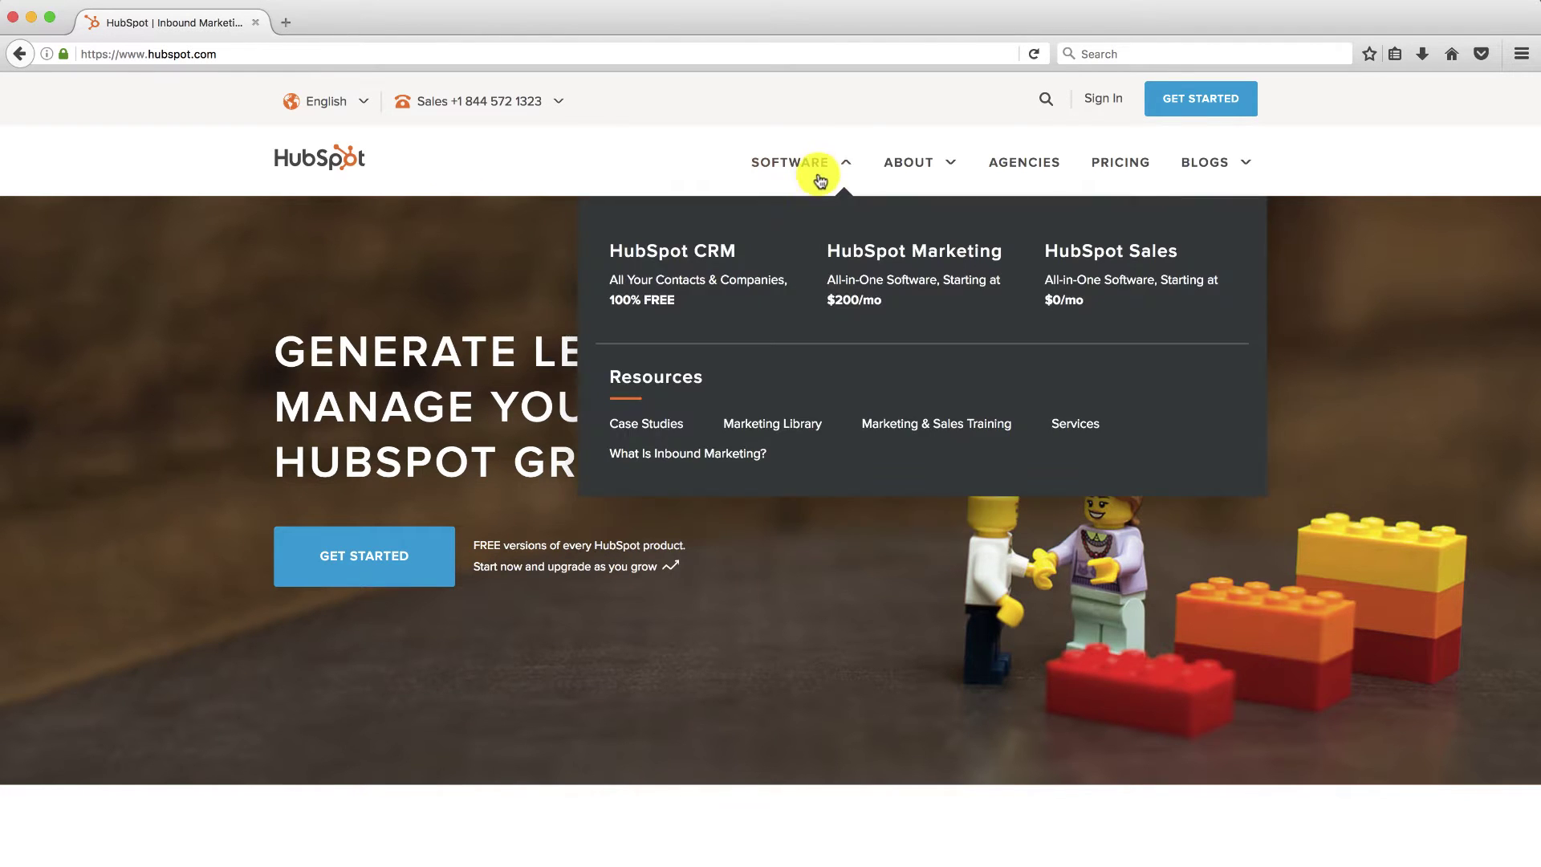
mouse_move(791, 161)
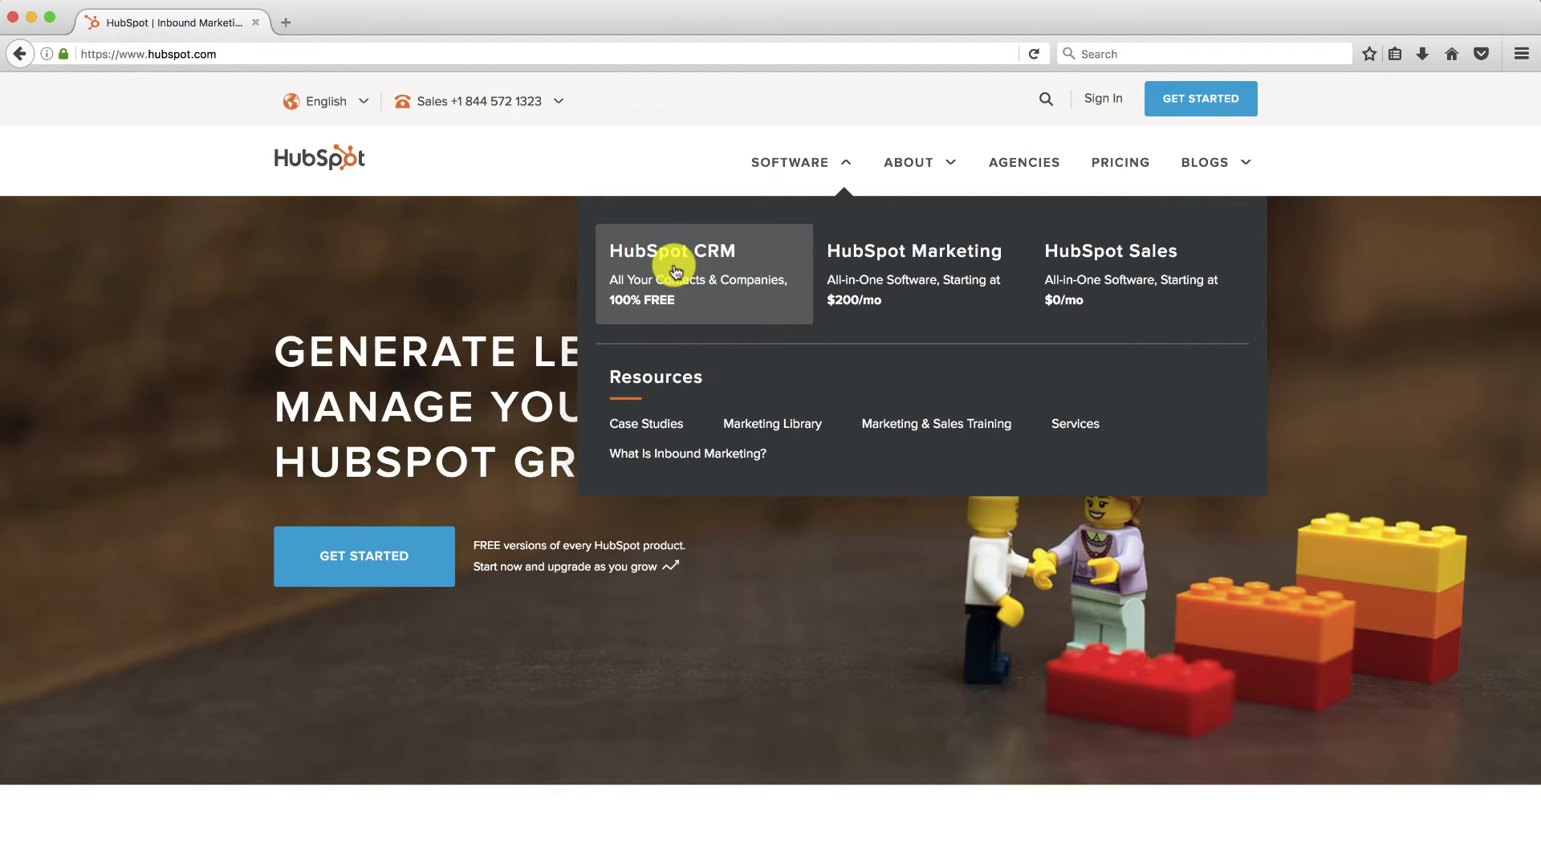
Open the HubSpot CRM product page from the Software menu
click(675, 271)
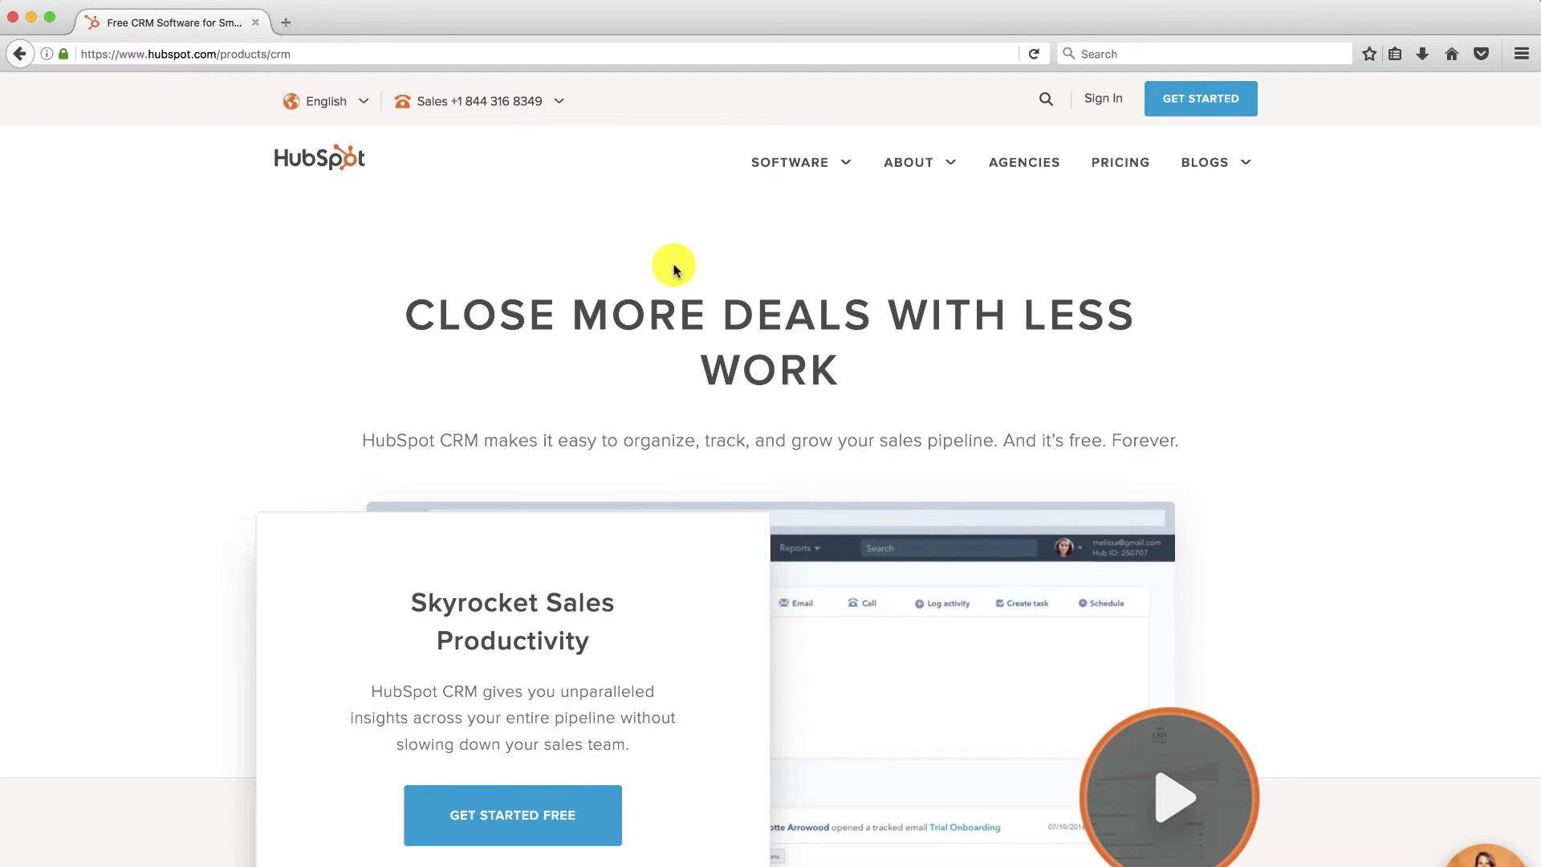
scroll(719, 406, down, 1)
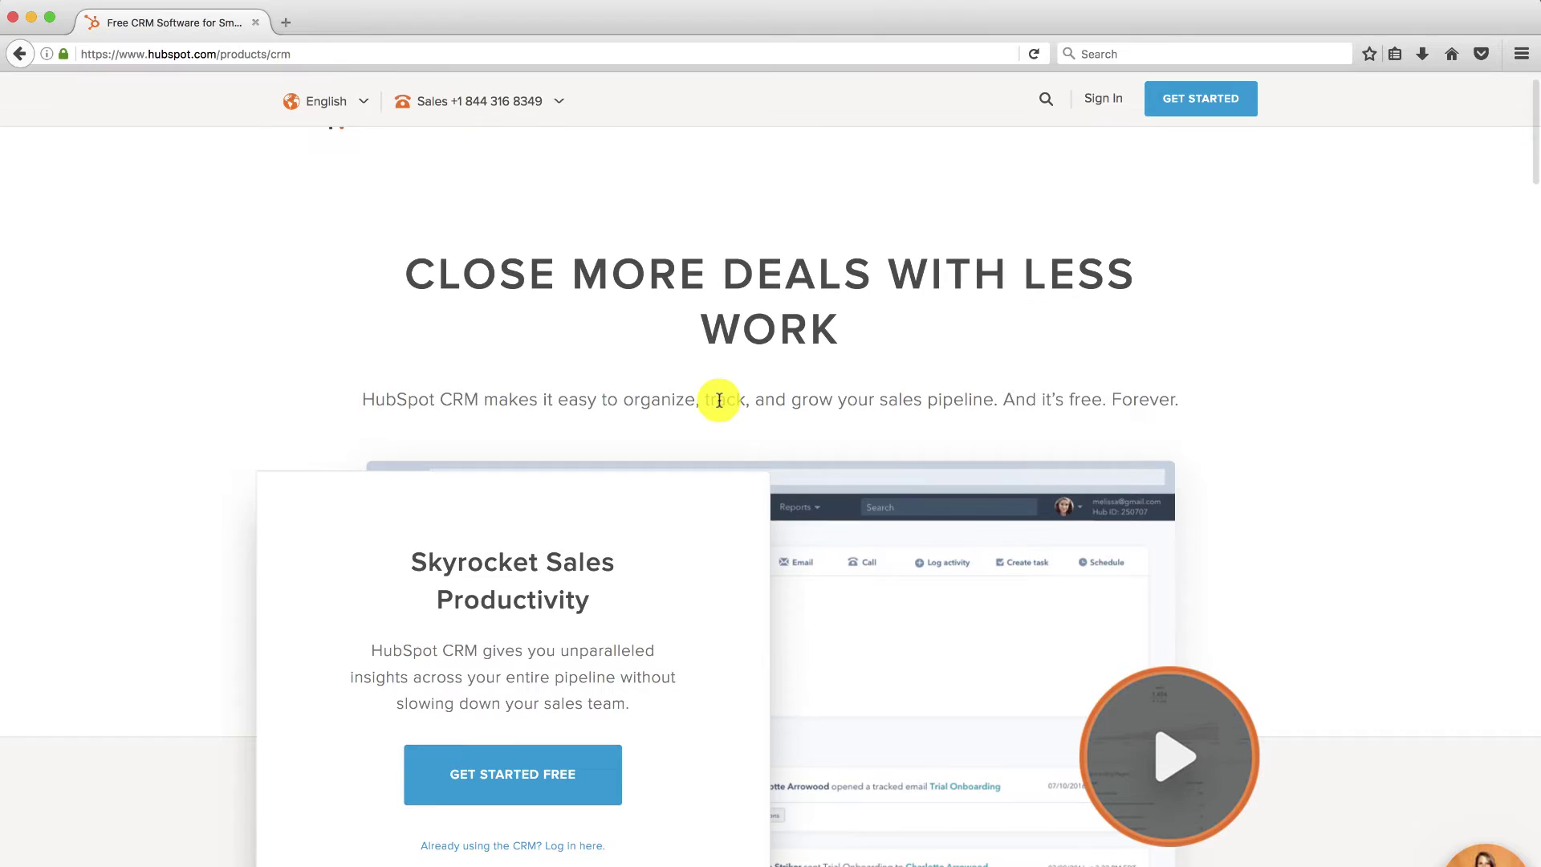
scroll(719, 403, up, 1)
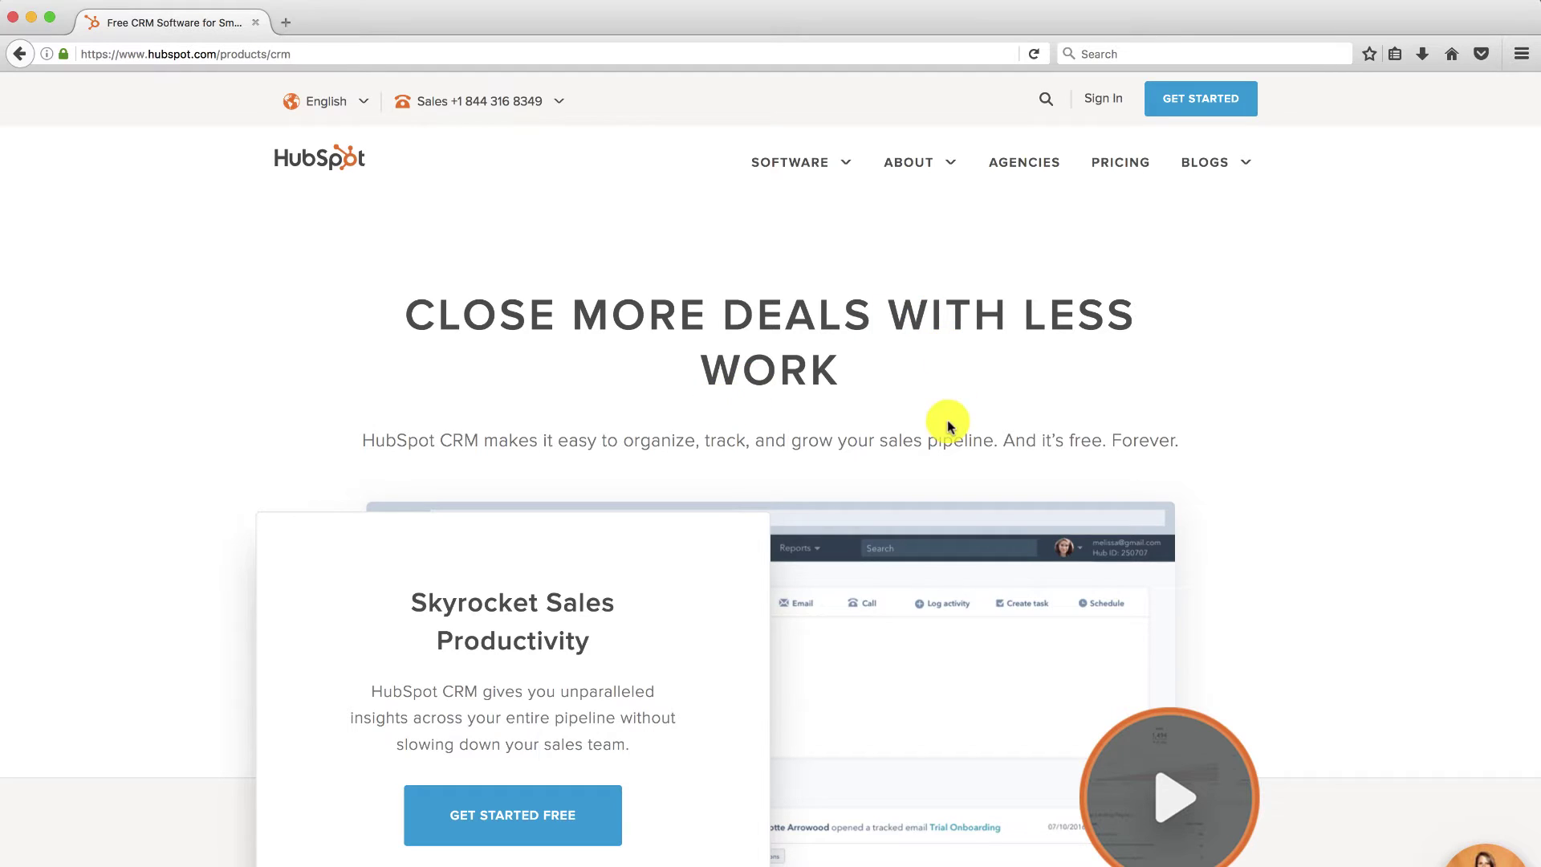
scroll(666, 659, down, 1)
scroll(665, 661, down, 1)
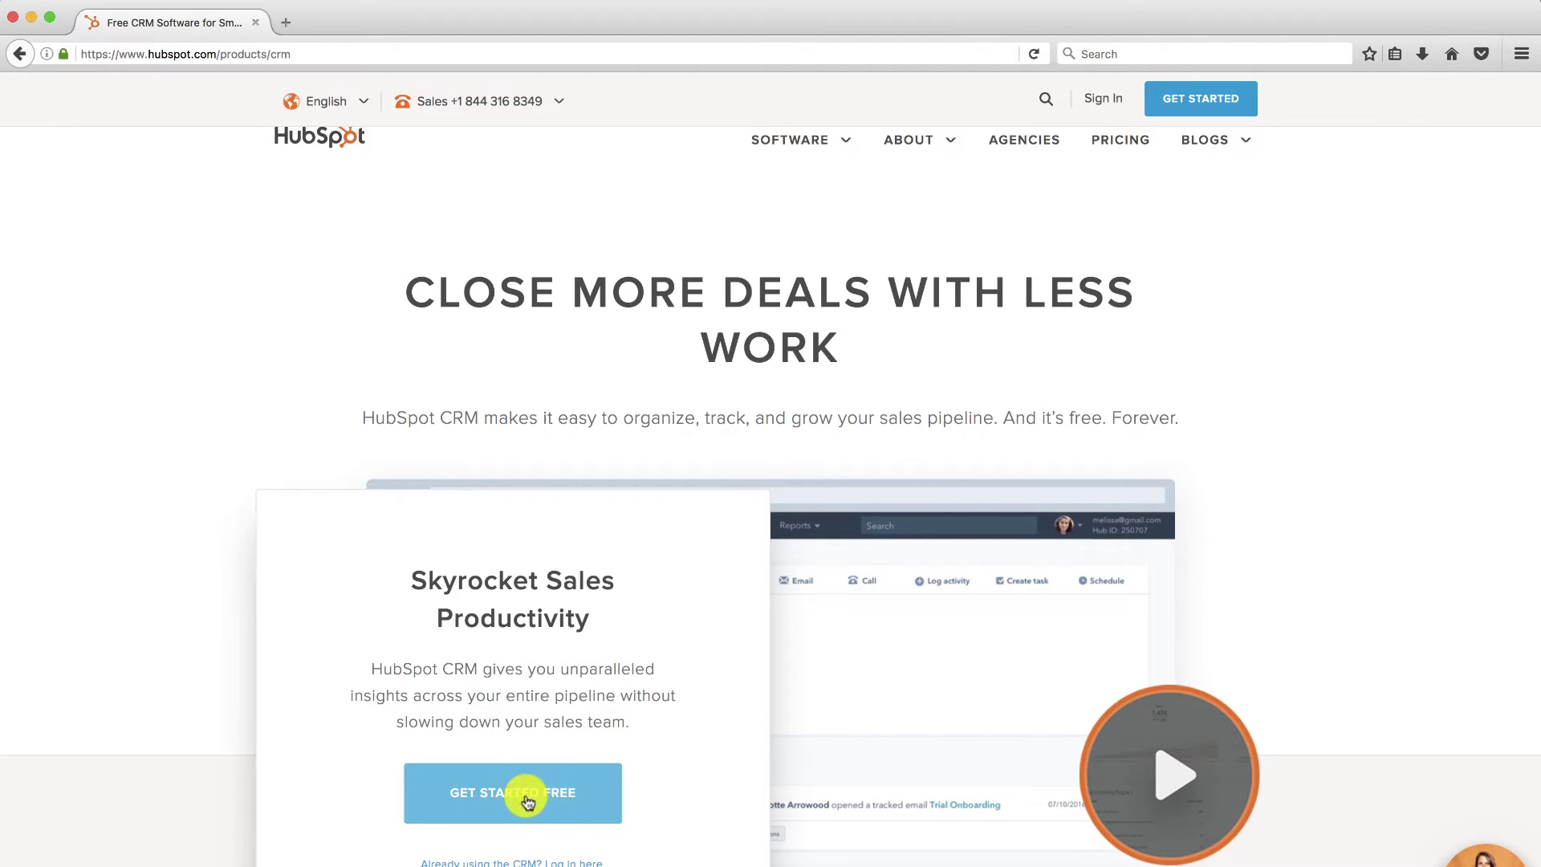
click(534, 802)
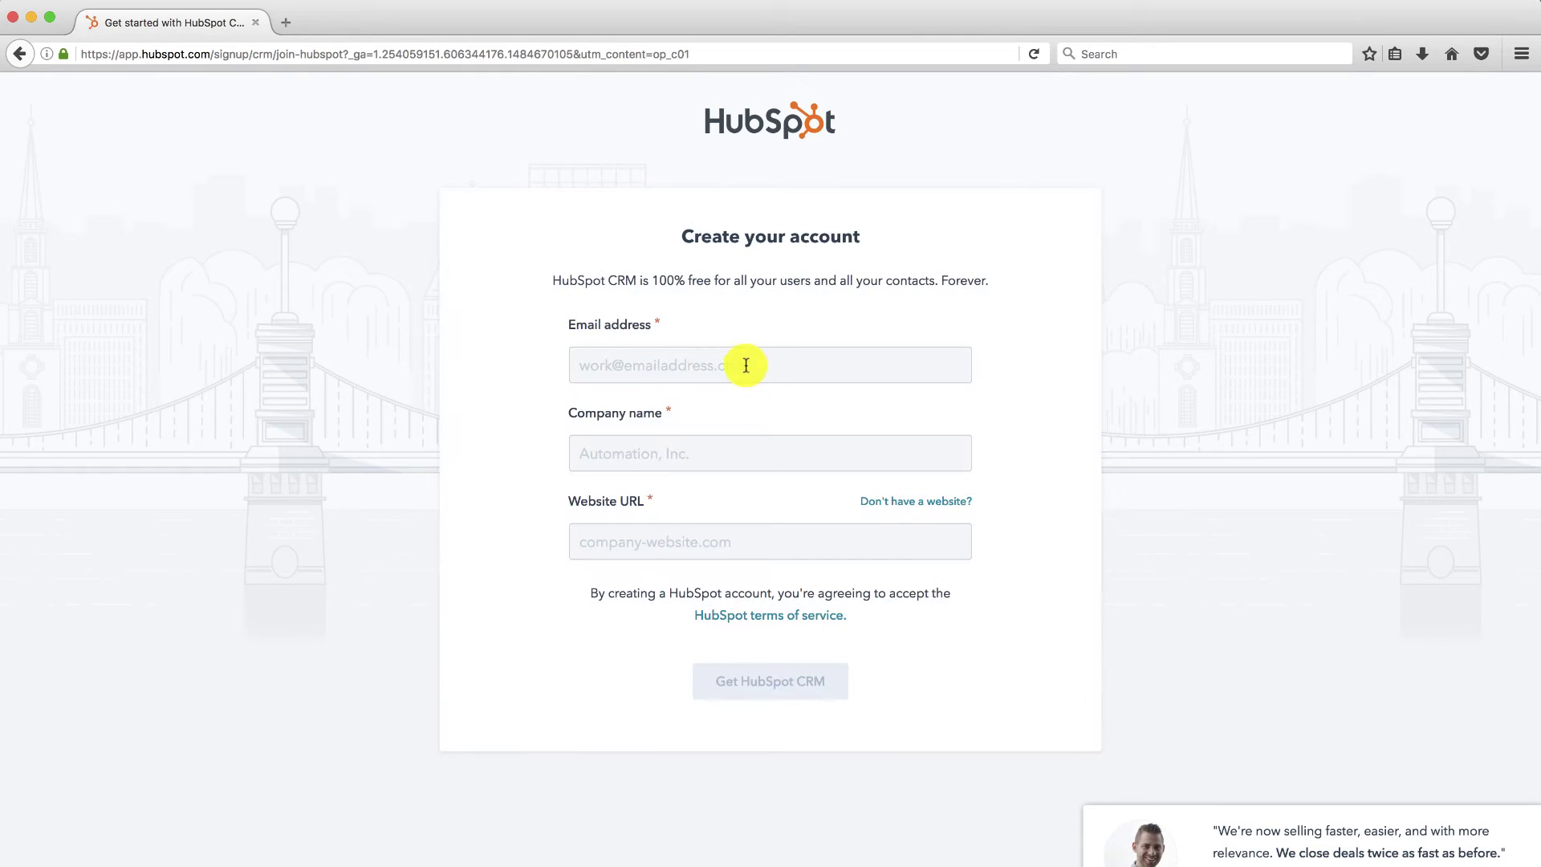
click(747, 365)
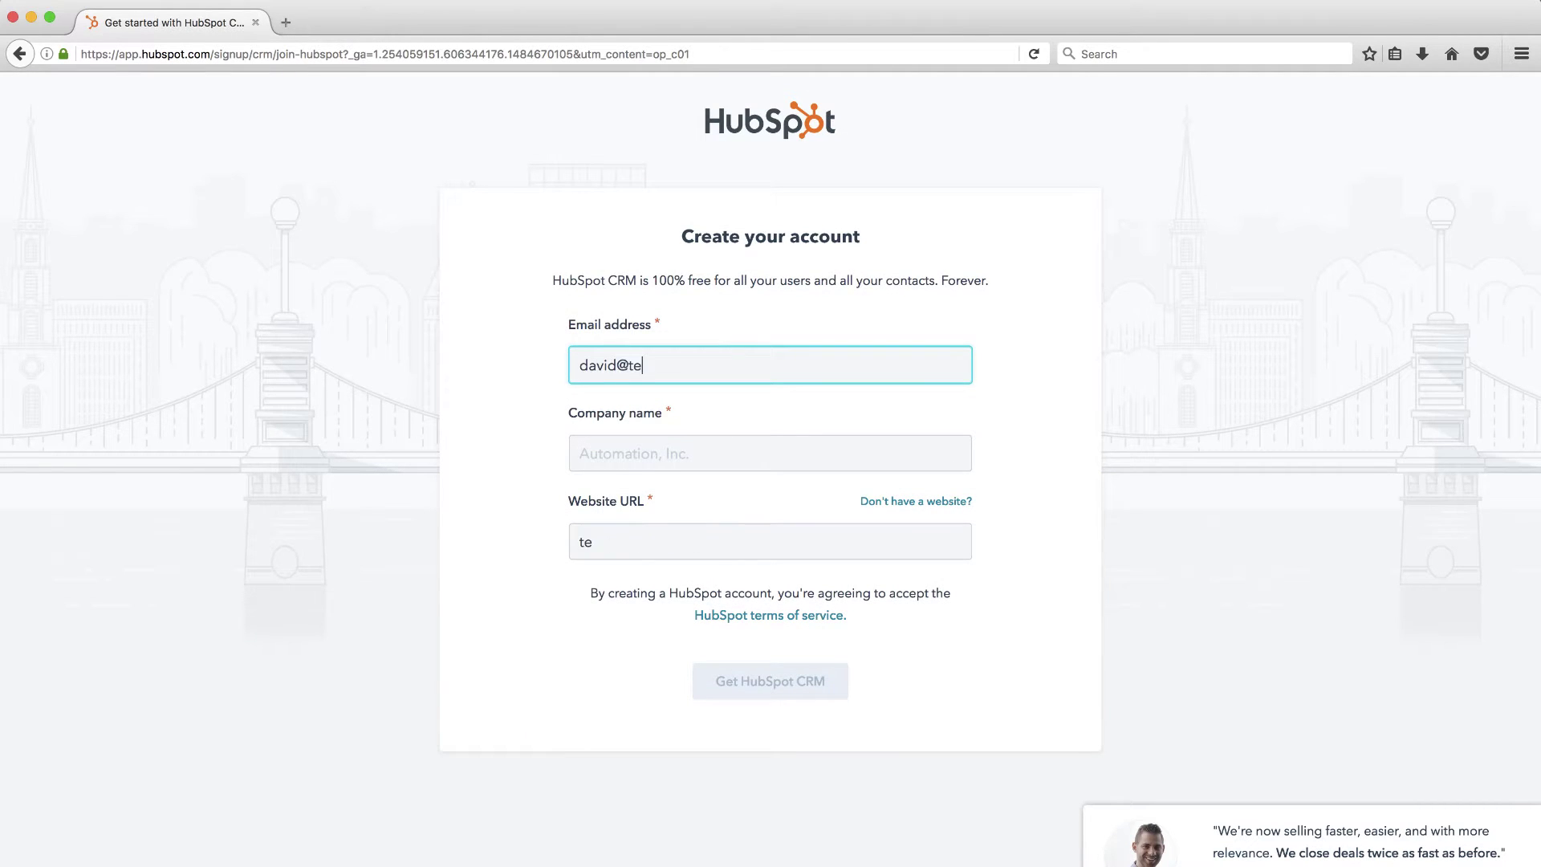
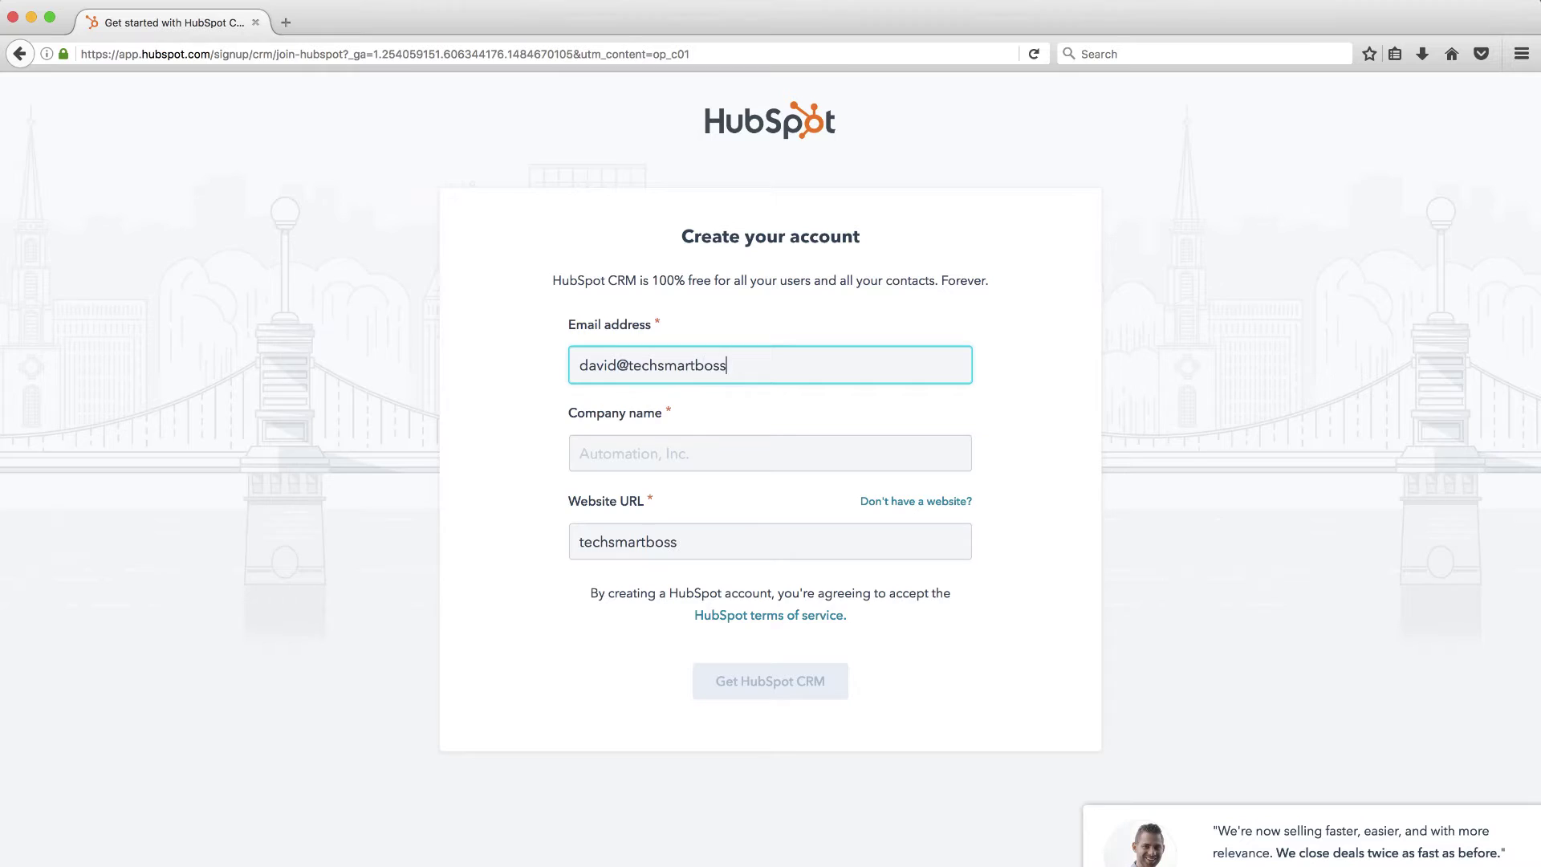
key(Tab)
text(T)
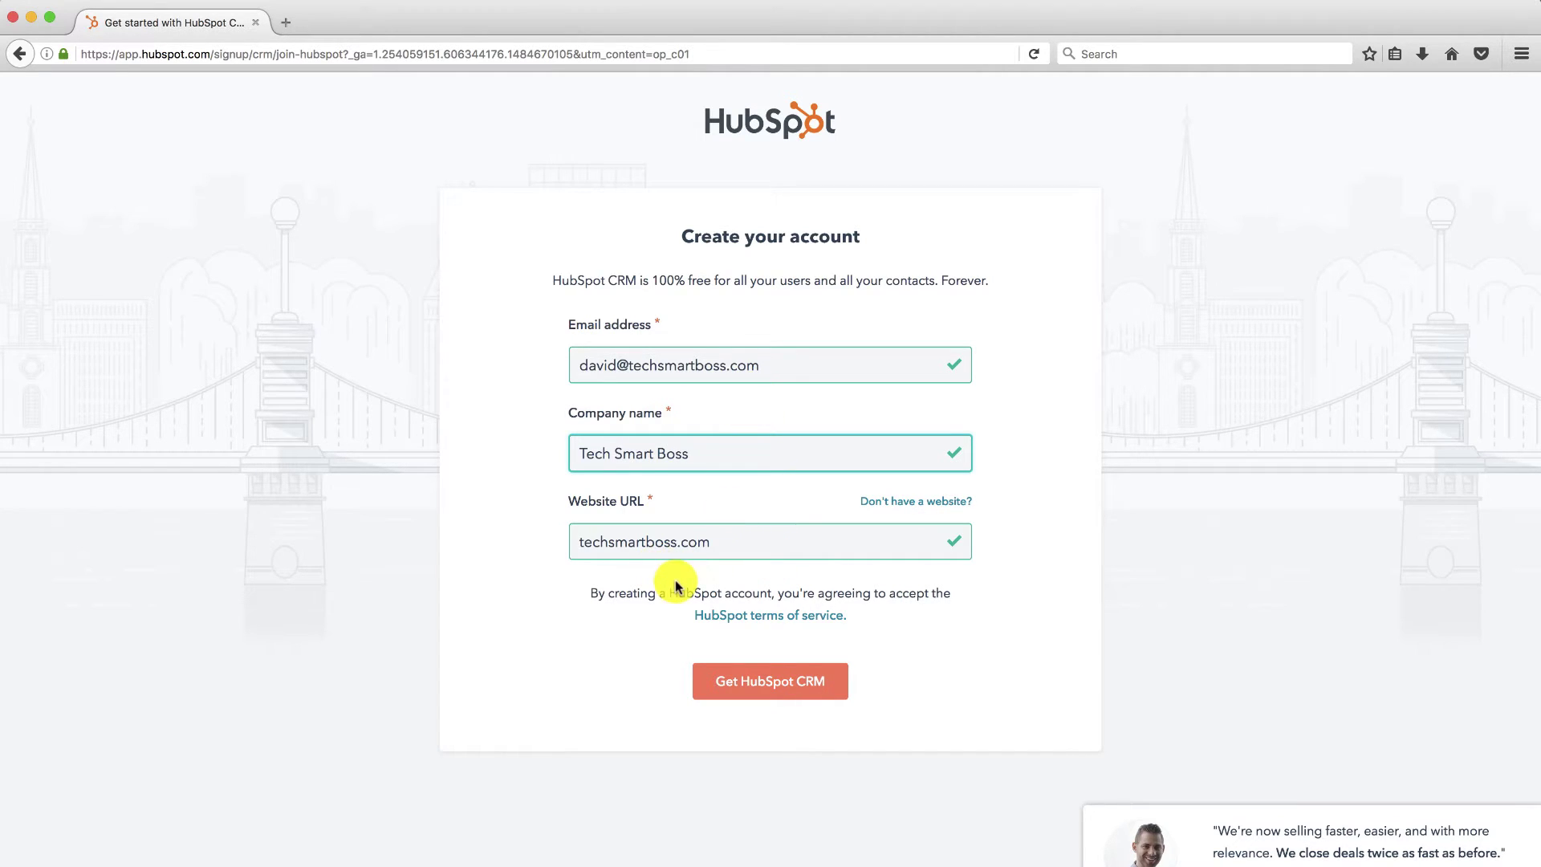
click(578, 539)
text(www.)
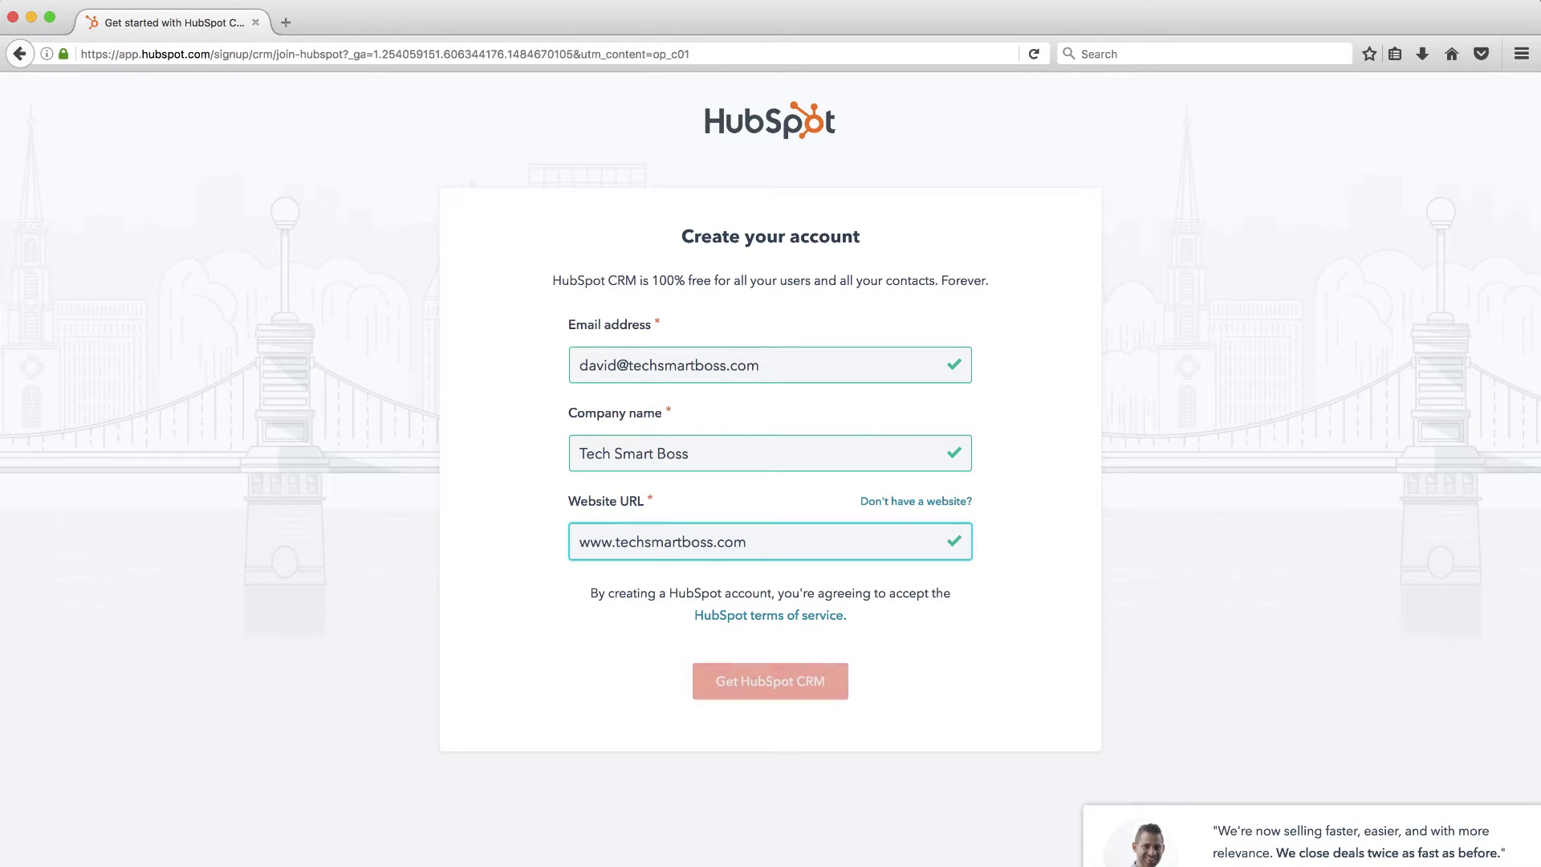
click(766, 686)
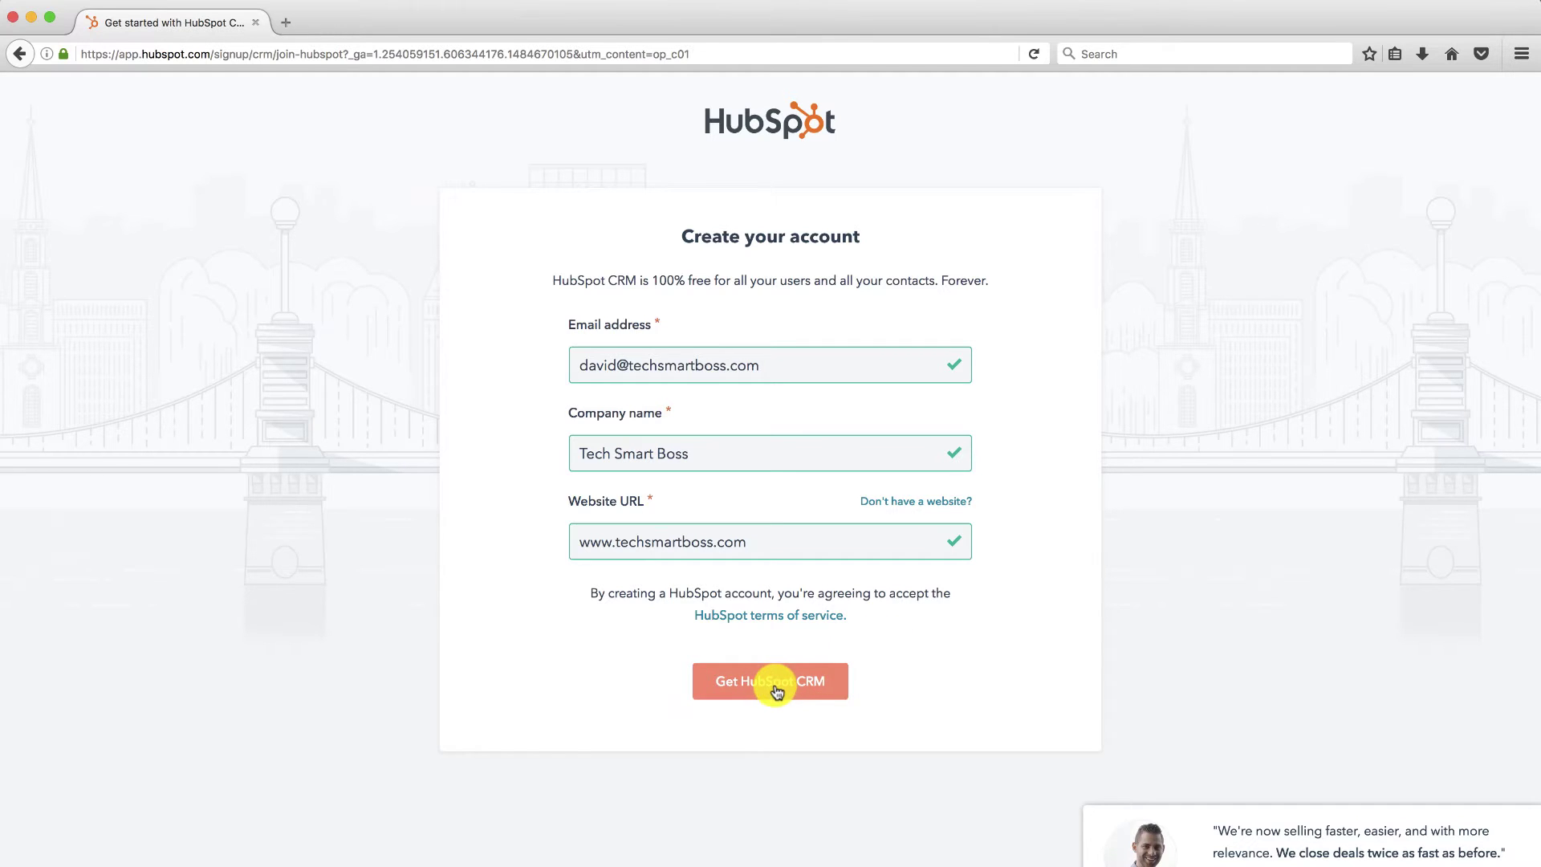
Enter a first name, last name and valid password, then save the account details
click(775, 689)
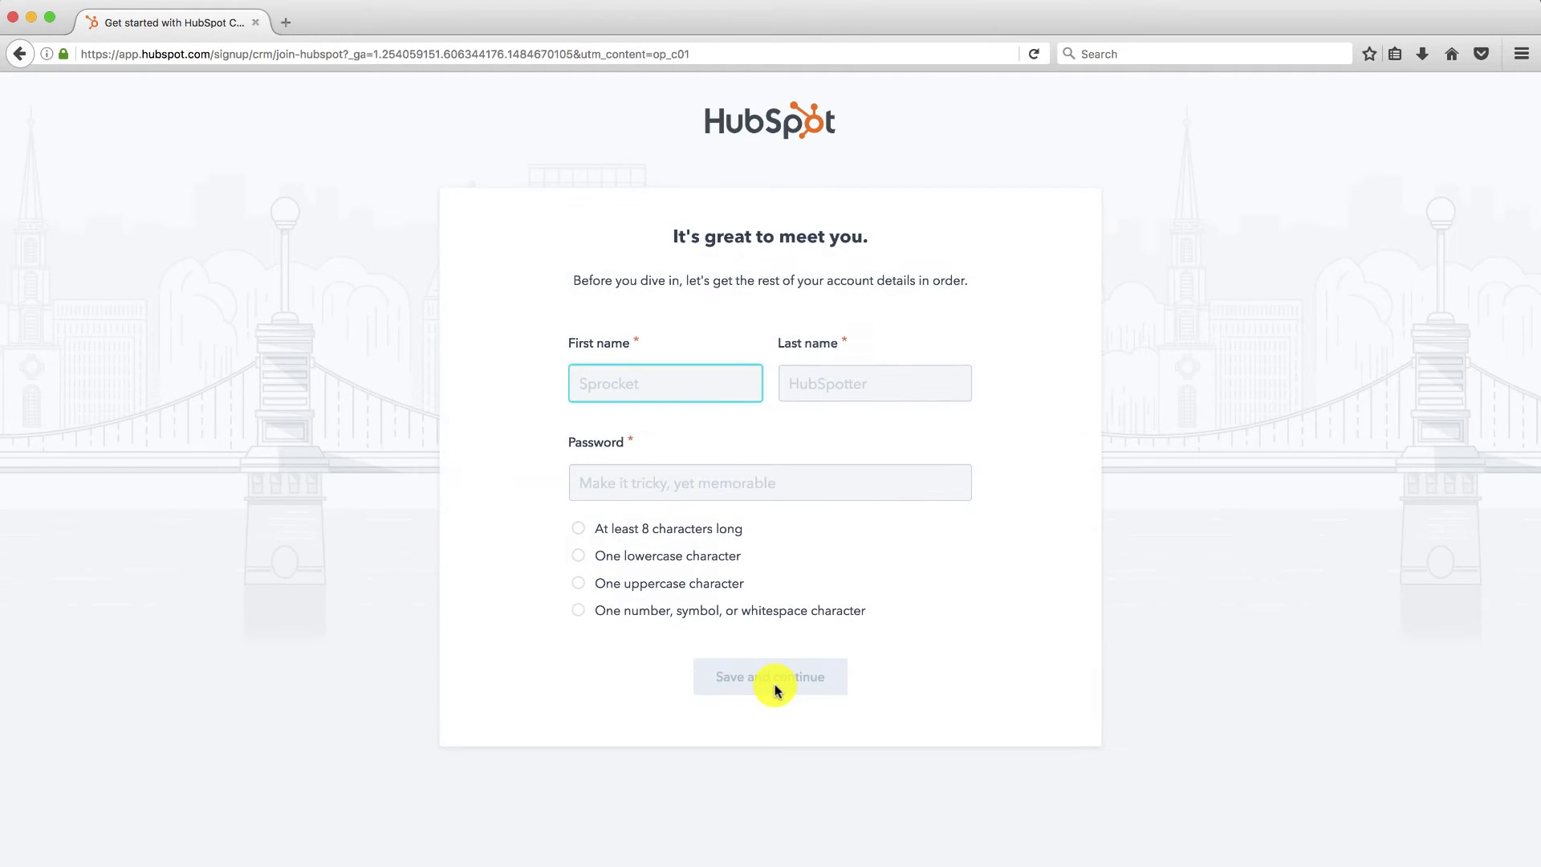
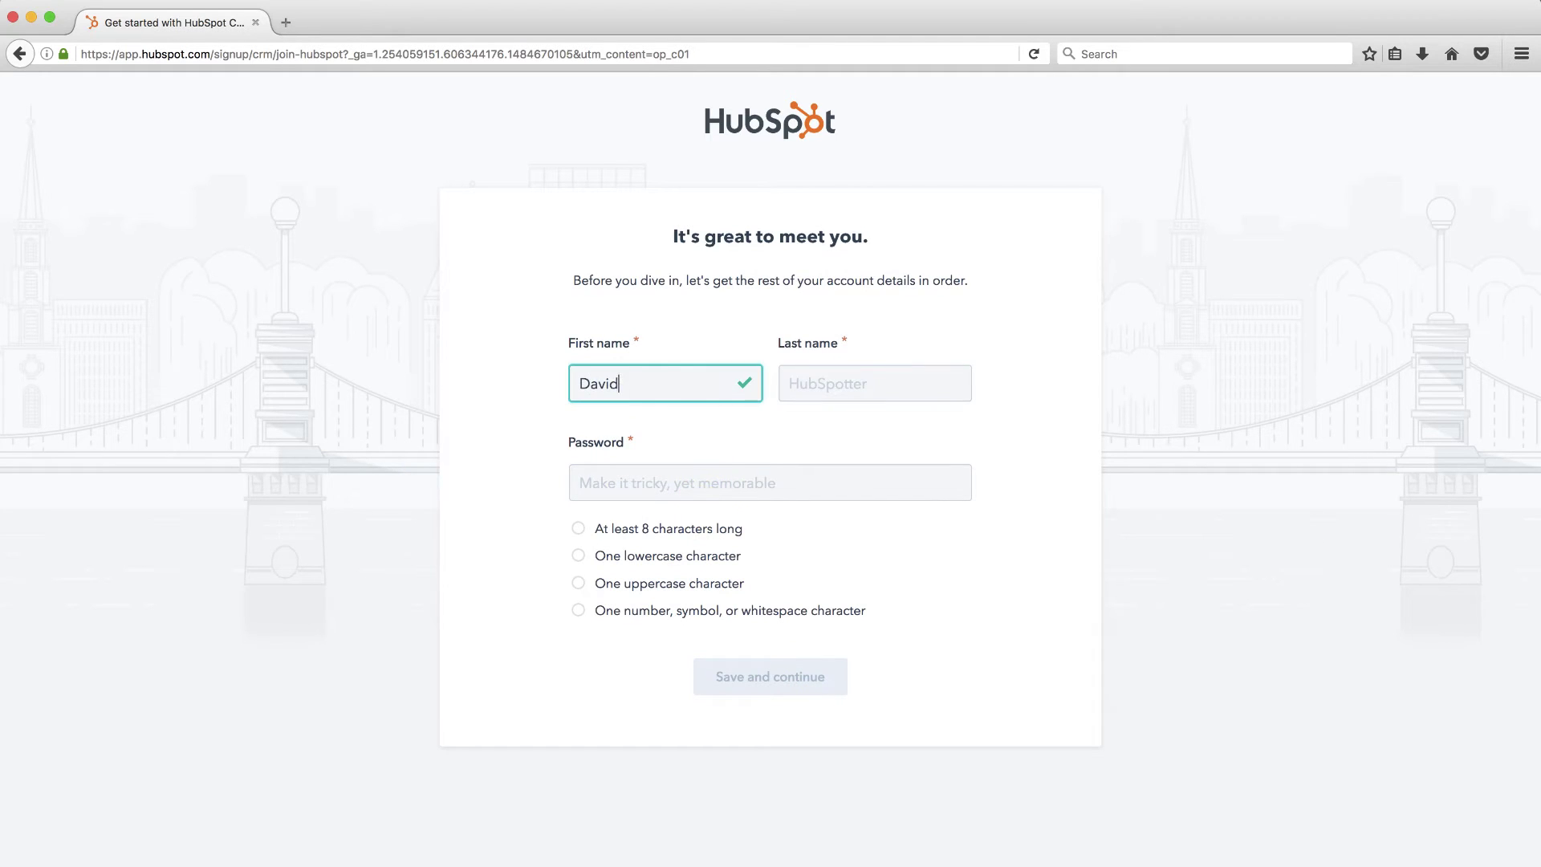
key(Tab)
key(Tab)
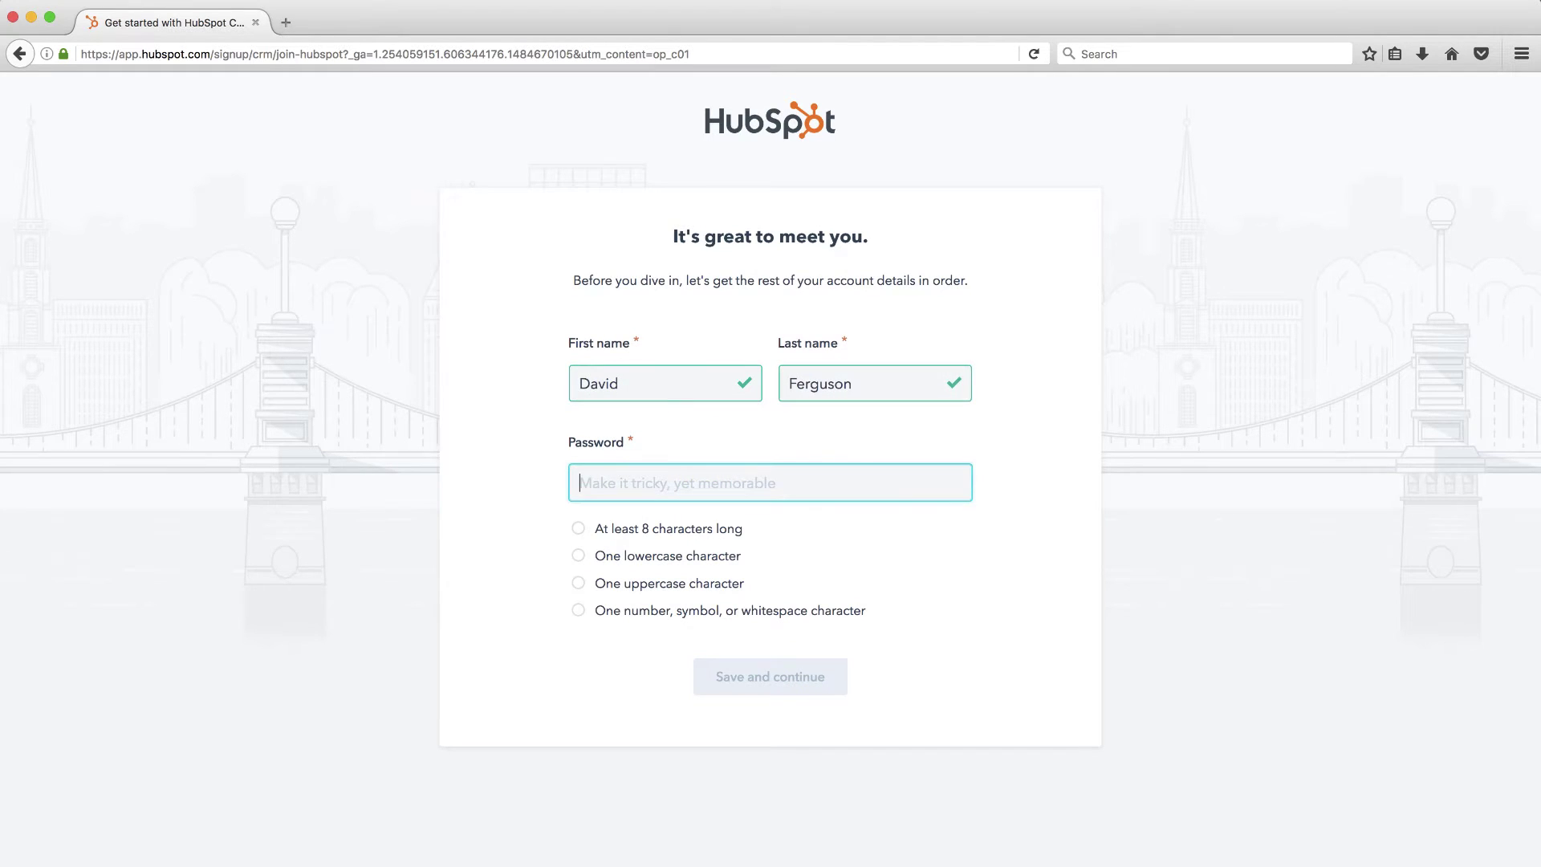
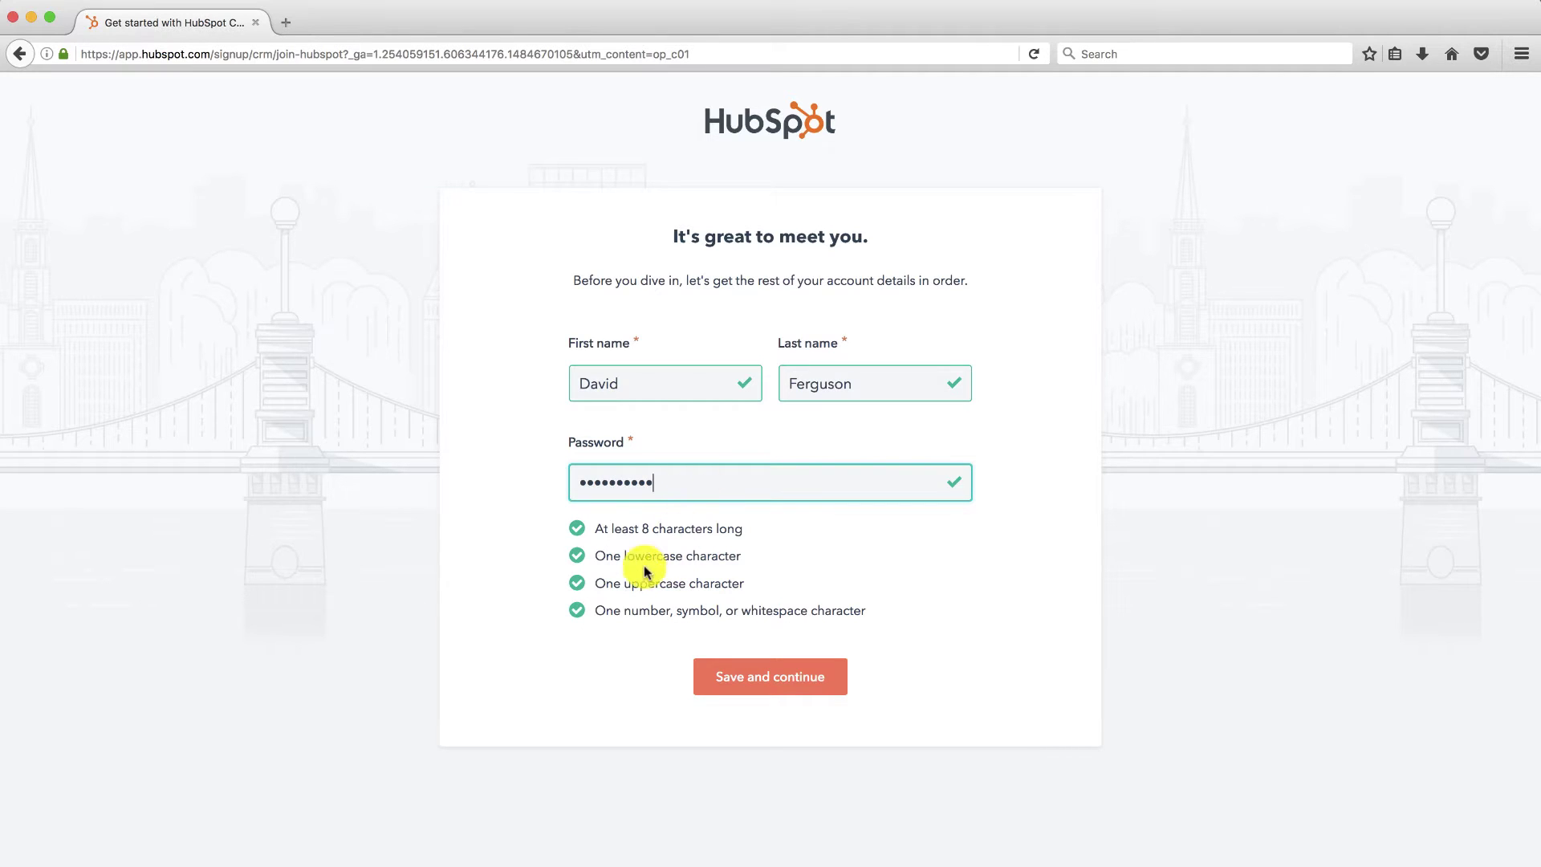
click(771, 676)
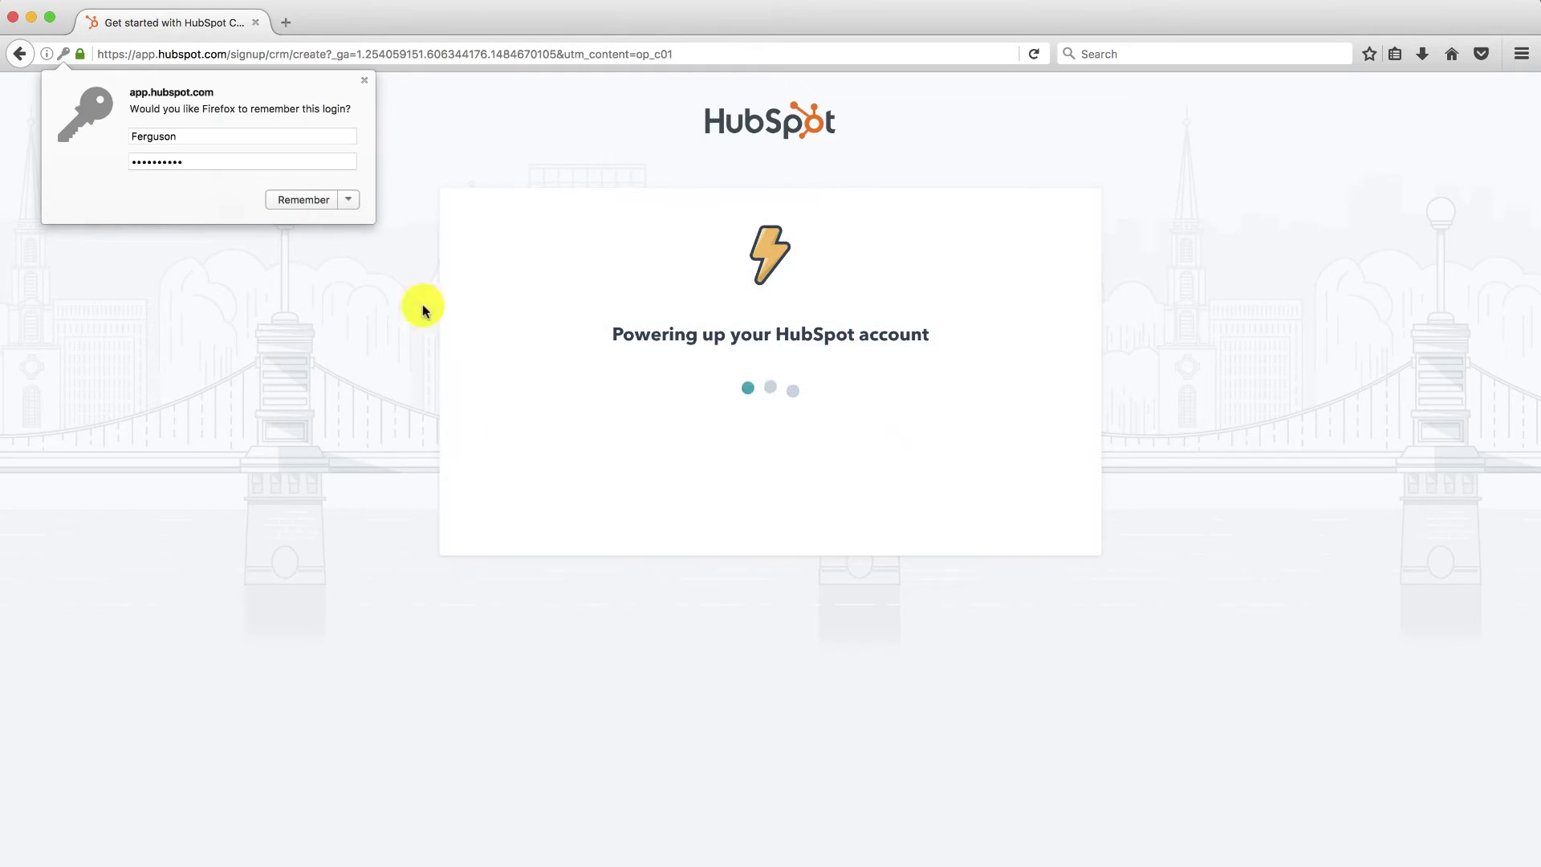
Dismiss the remember-login prompt, set company size to 1 and answer No to using a CRM
click(364, 79)
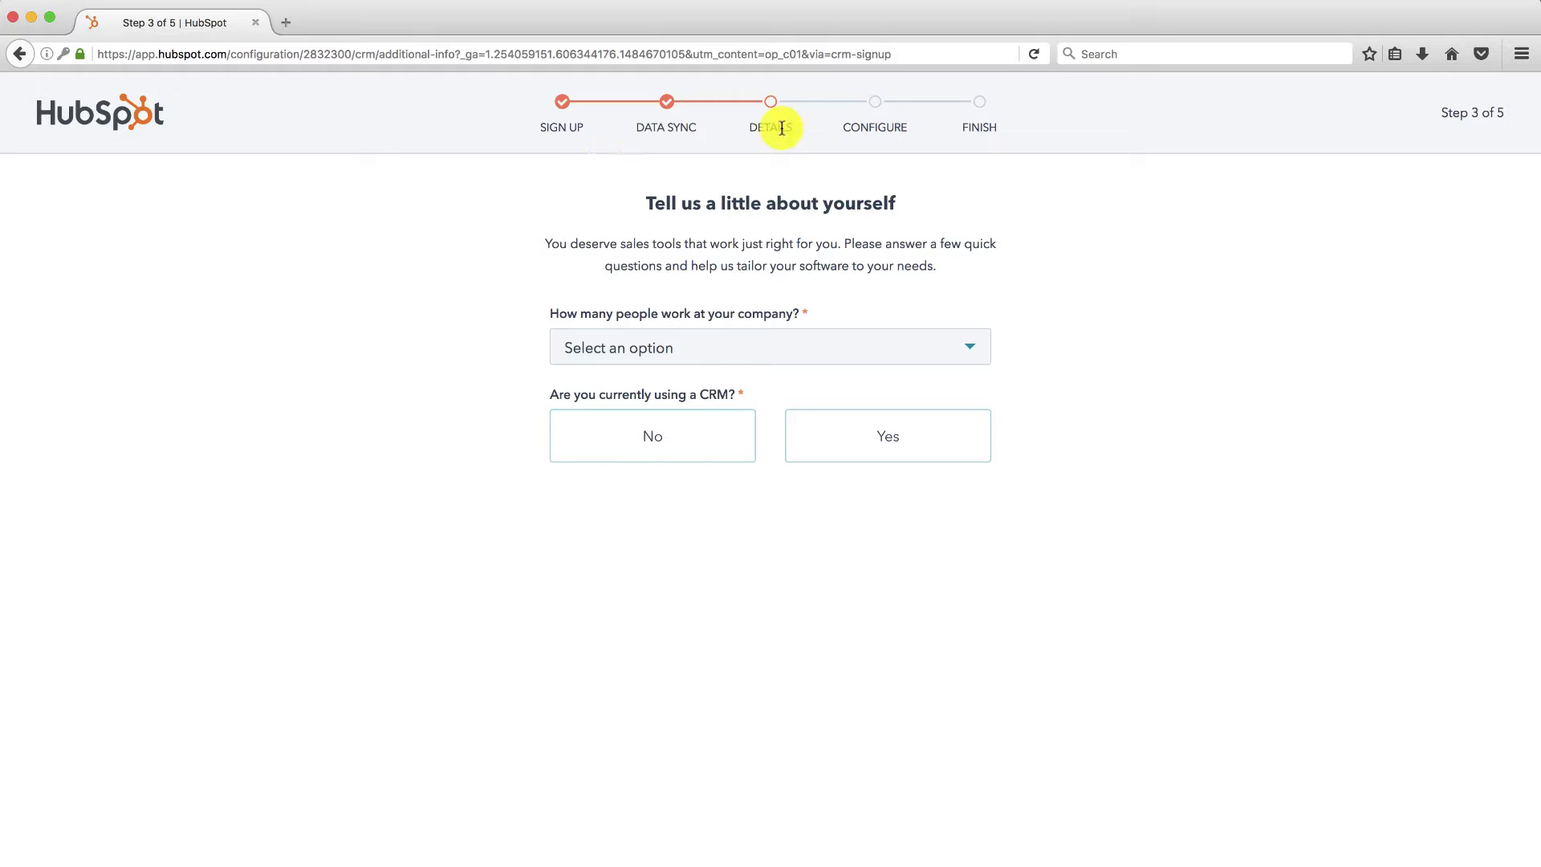
click(840, 347)
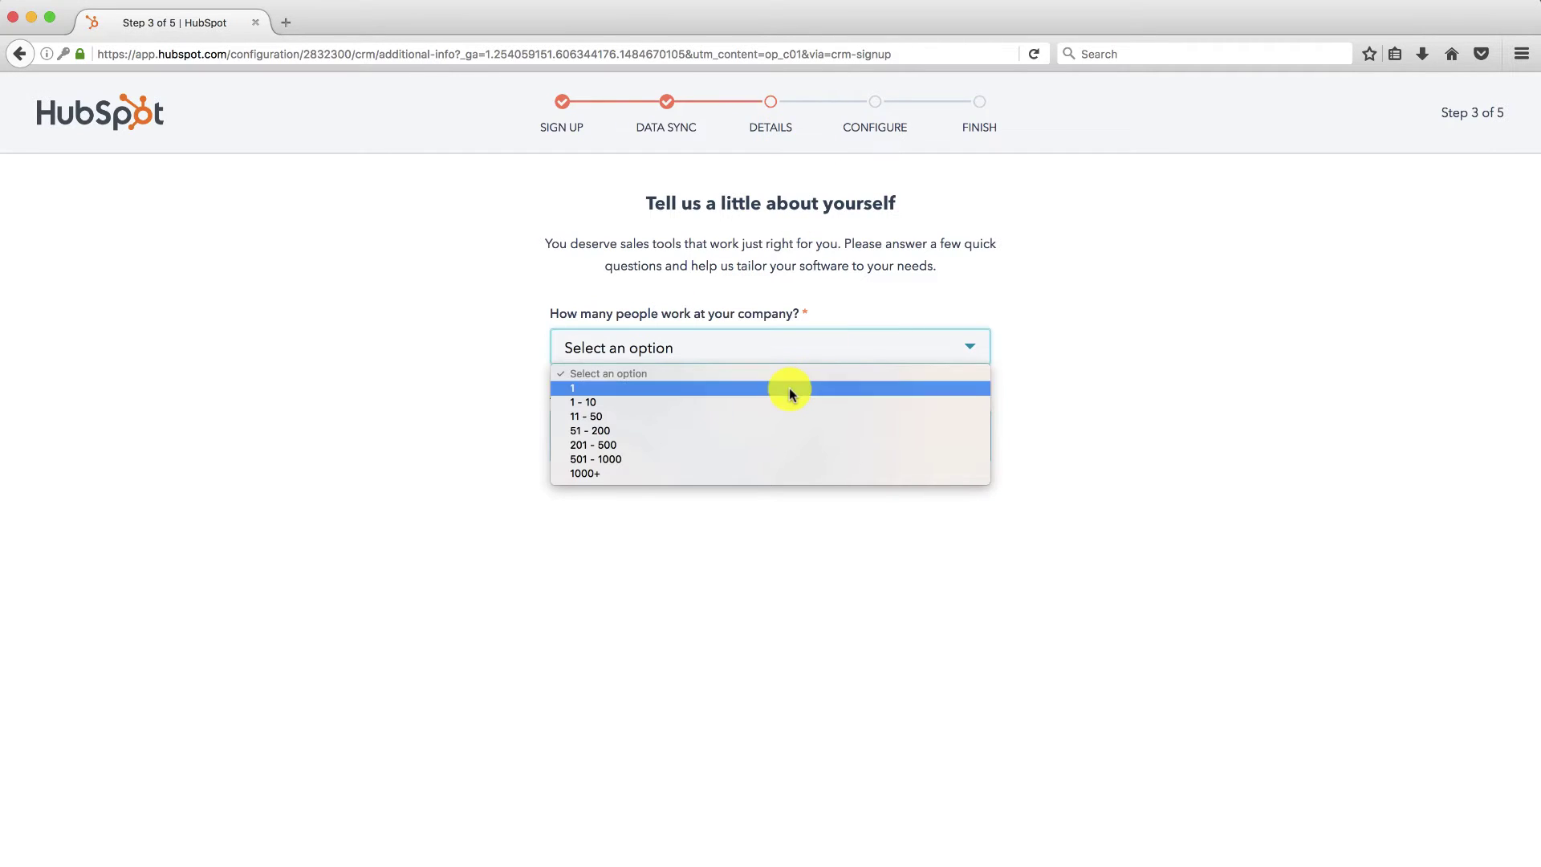
click(788, 388)
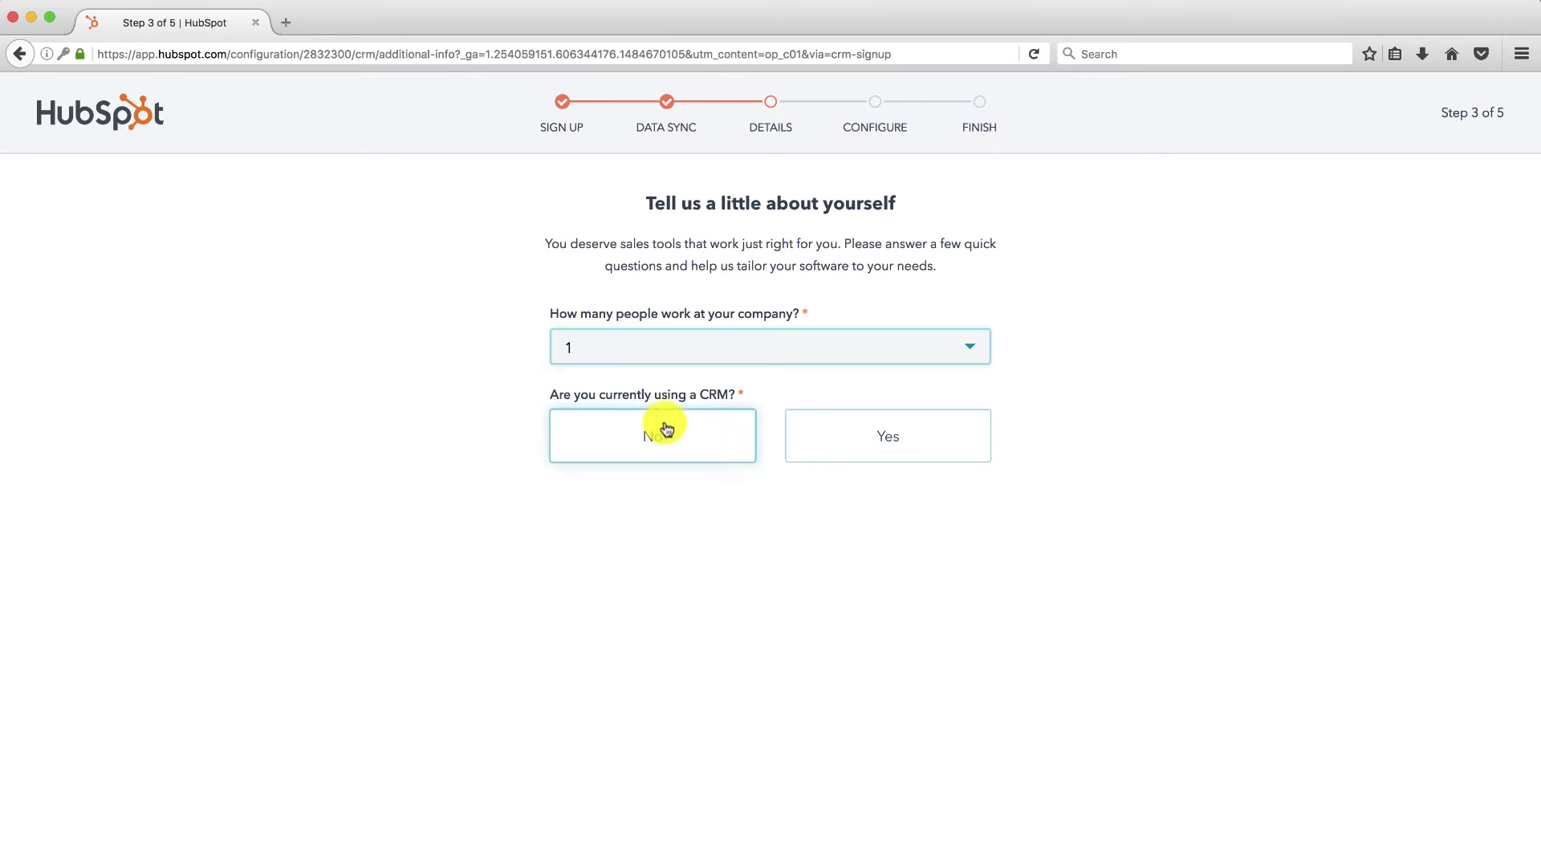
click(652, 438)
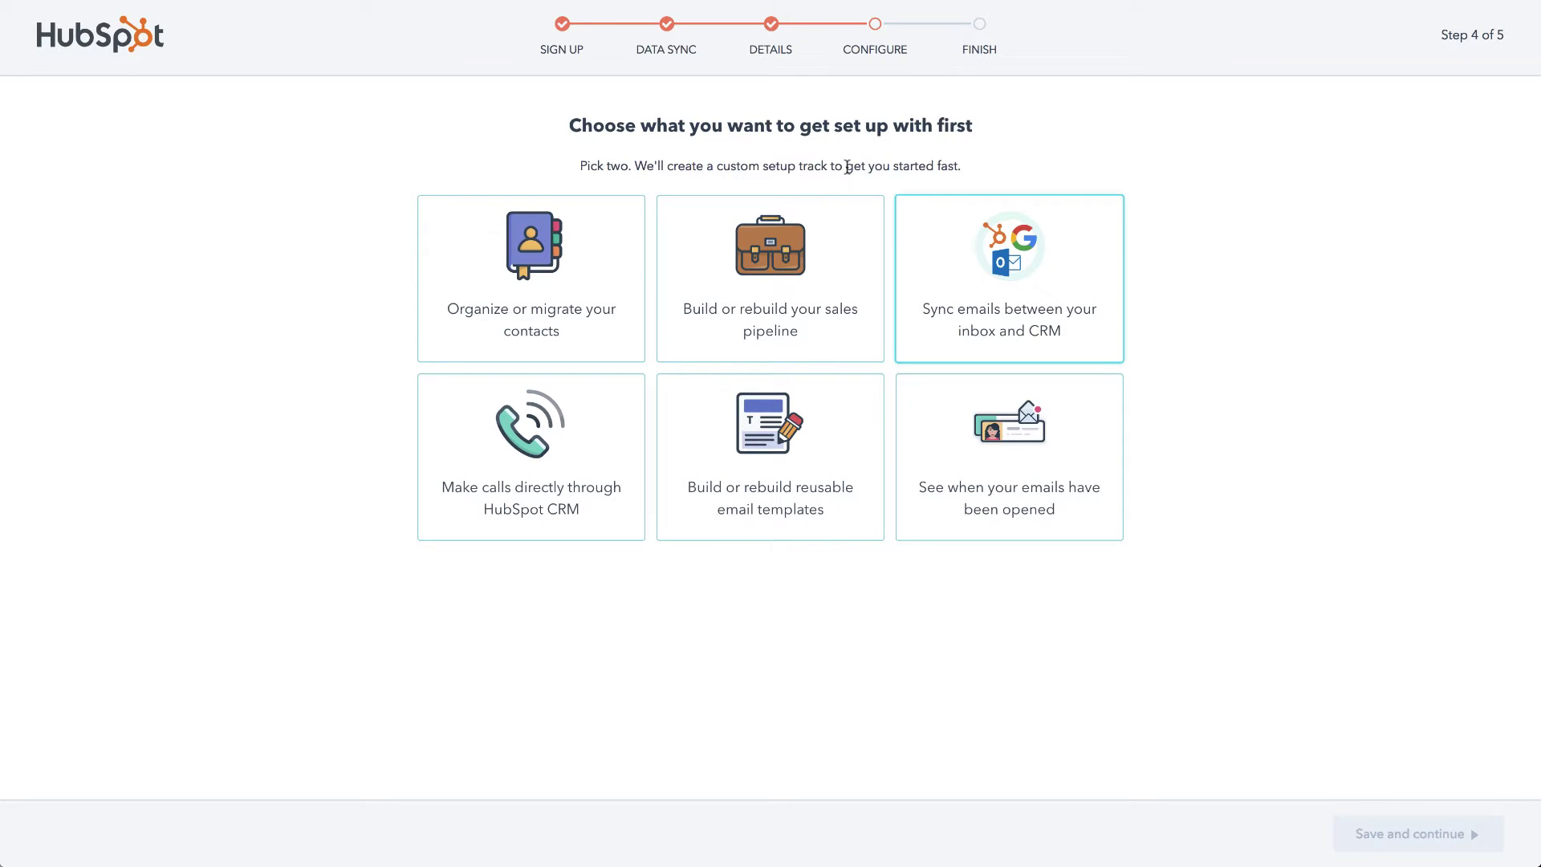
Select 'Sync emails' and 'Build or rebuild your sales pipeline' as priorities and save
click(1001, 305)
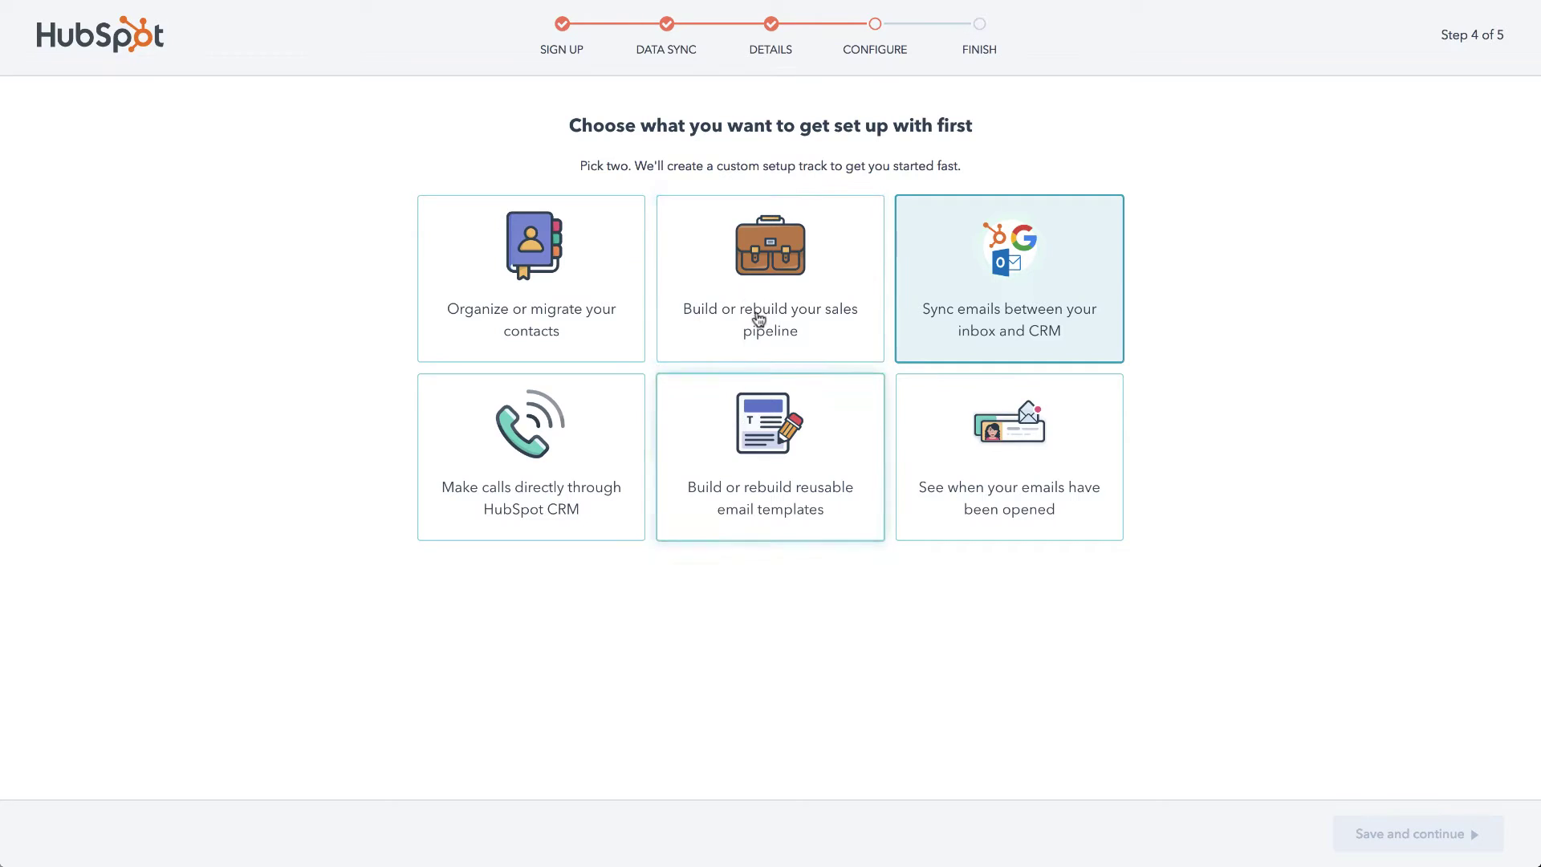
click(759, 308)
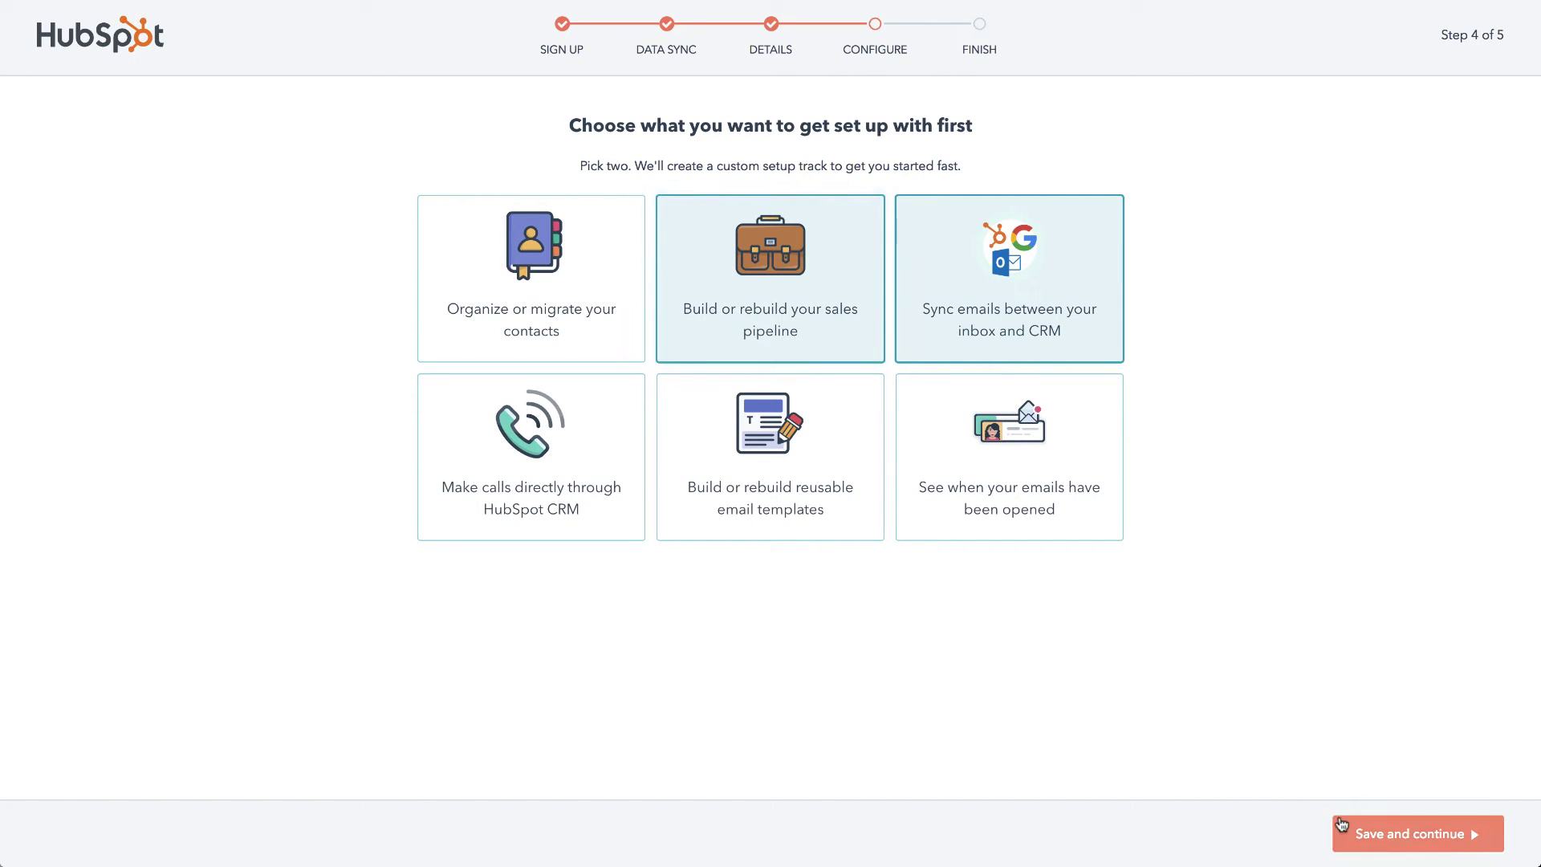
click(1421, 840)
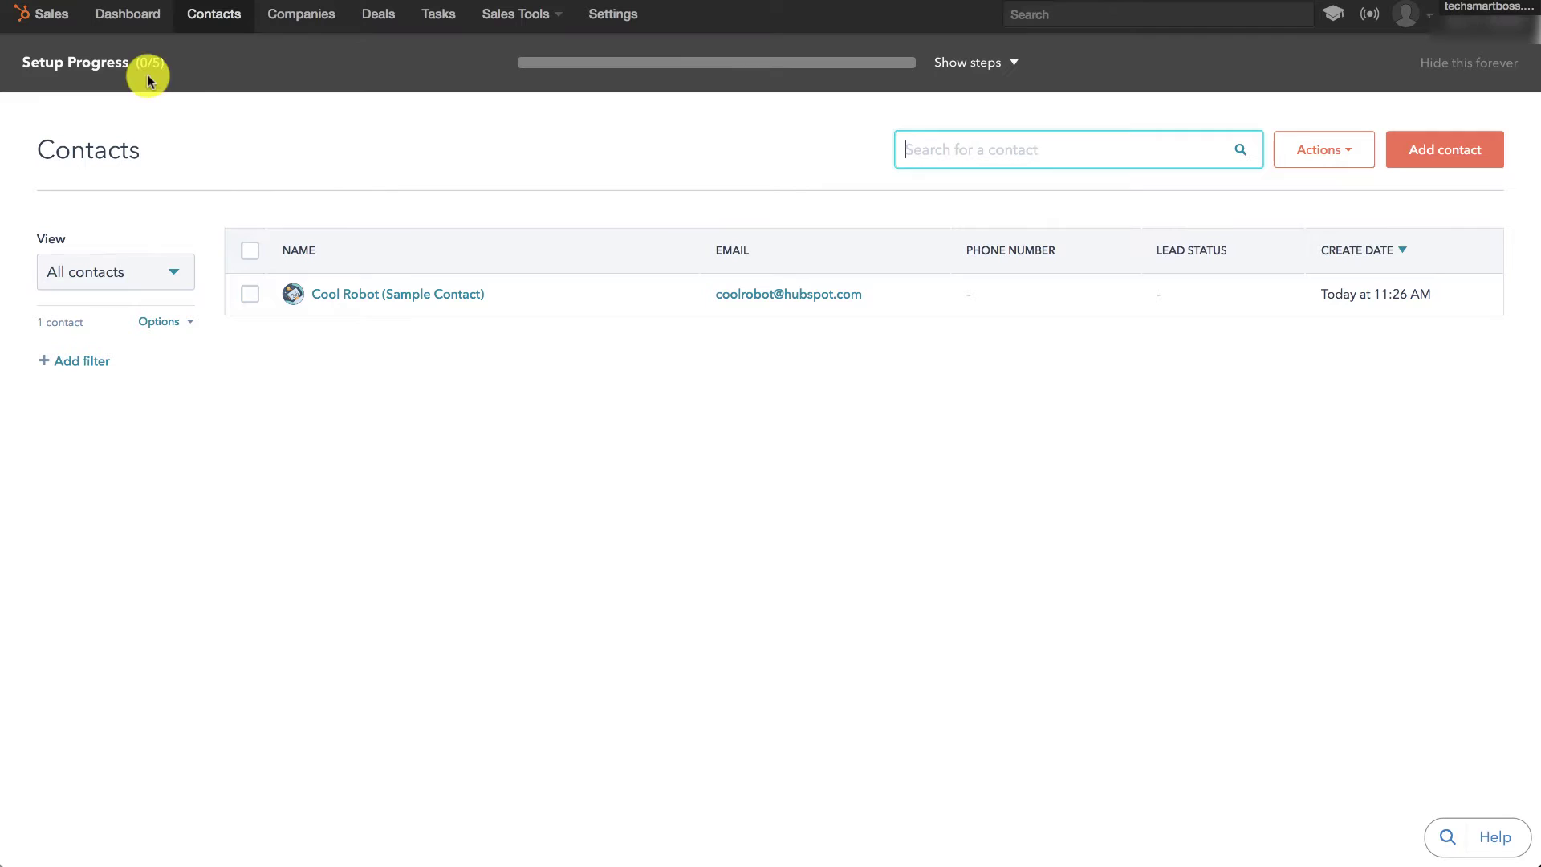
click(987, 64)
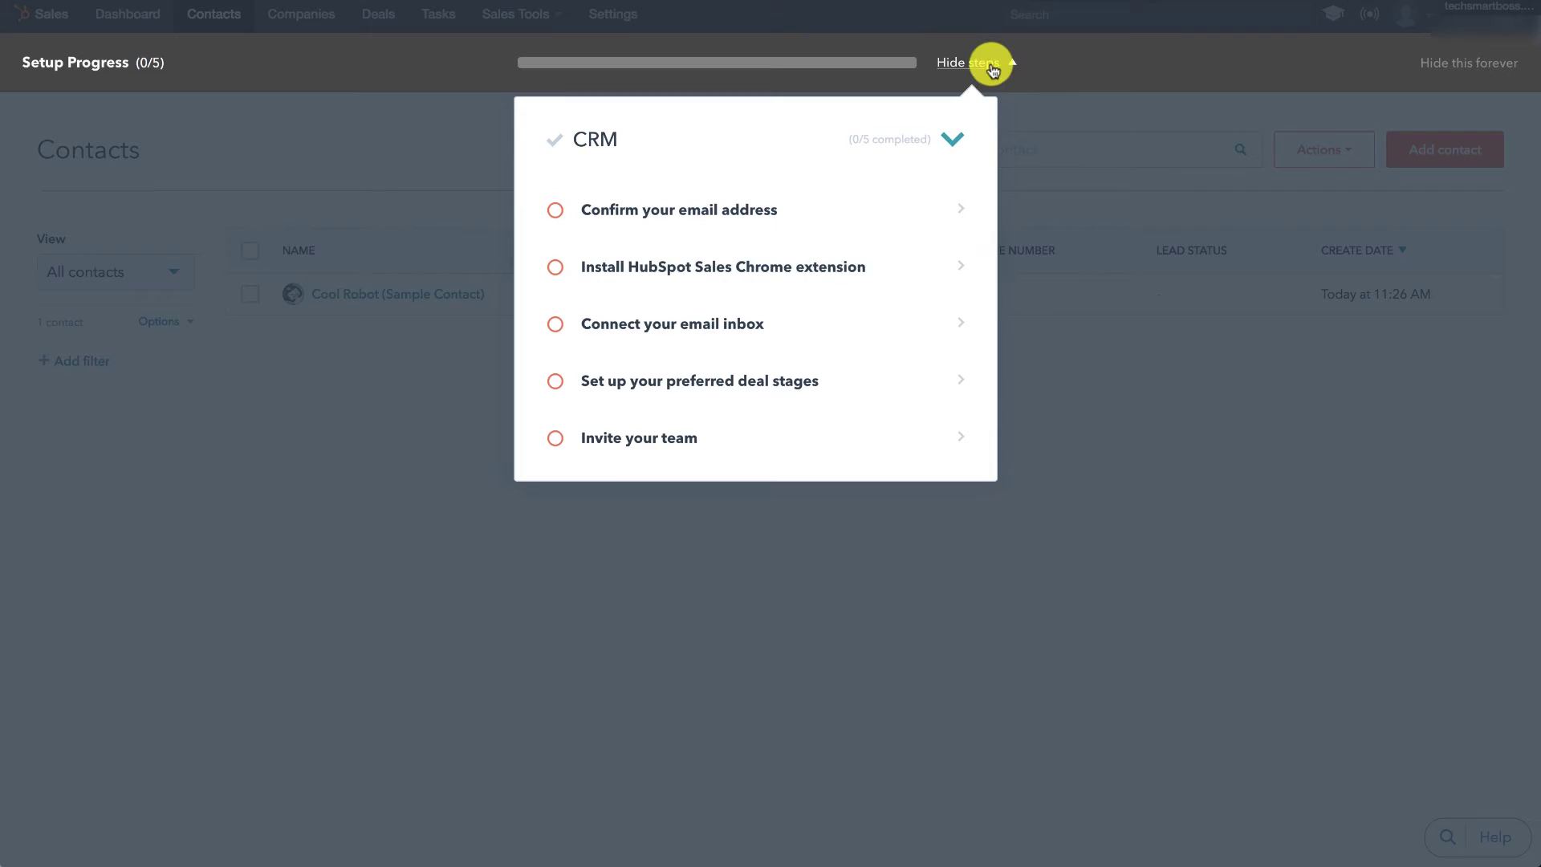
click(990, 70)
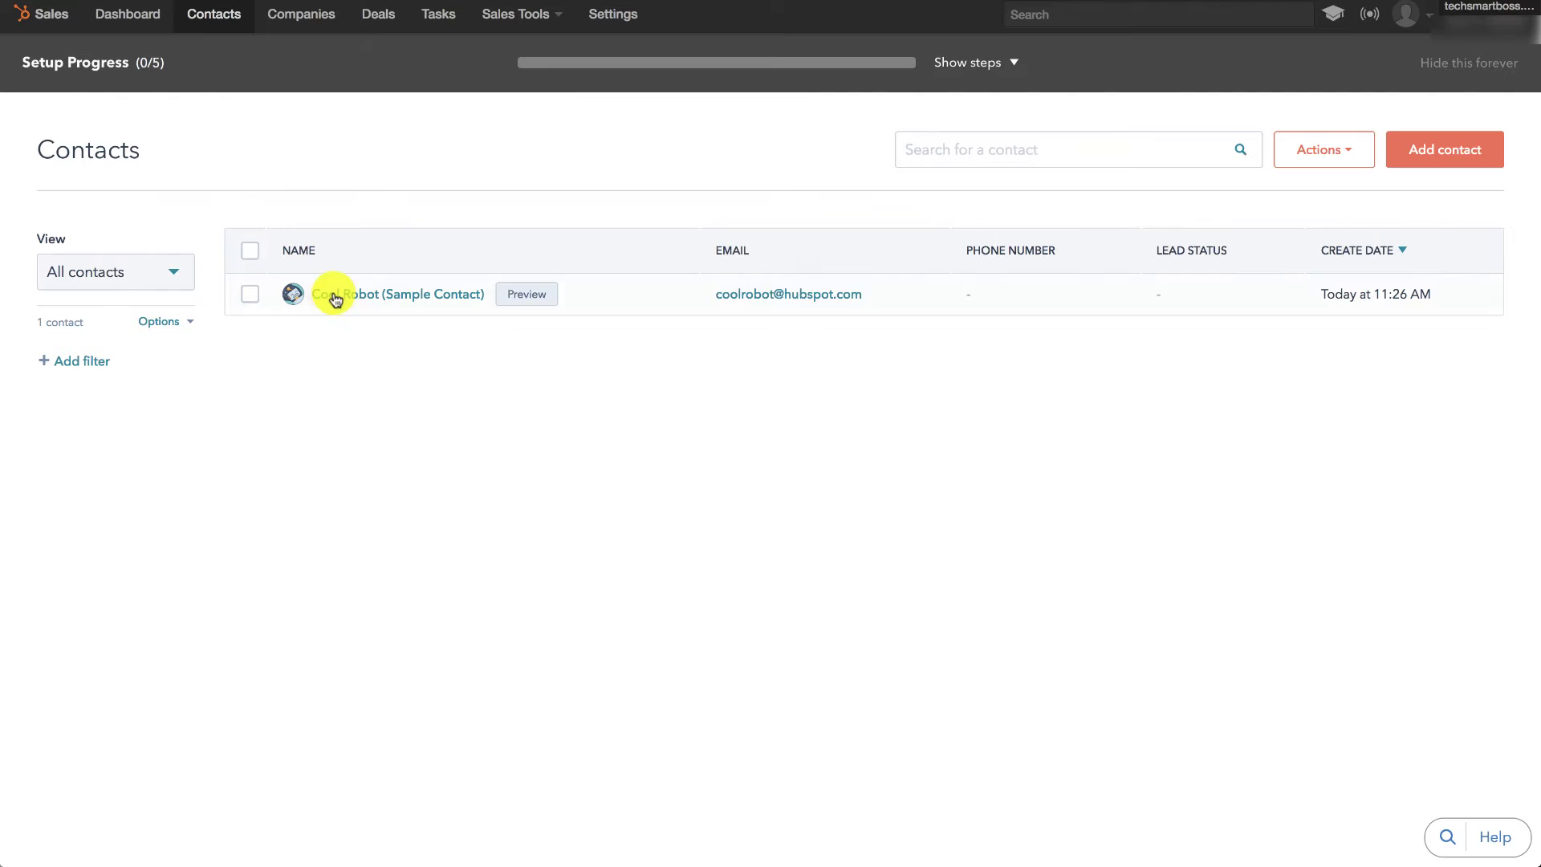
mouse_move(398, 294)
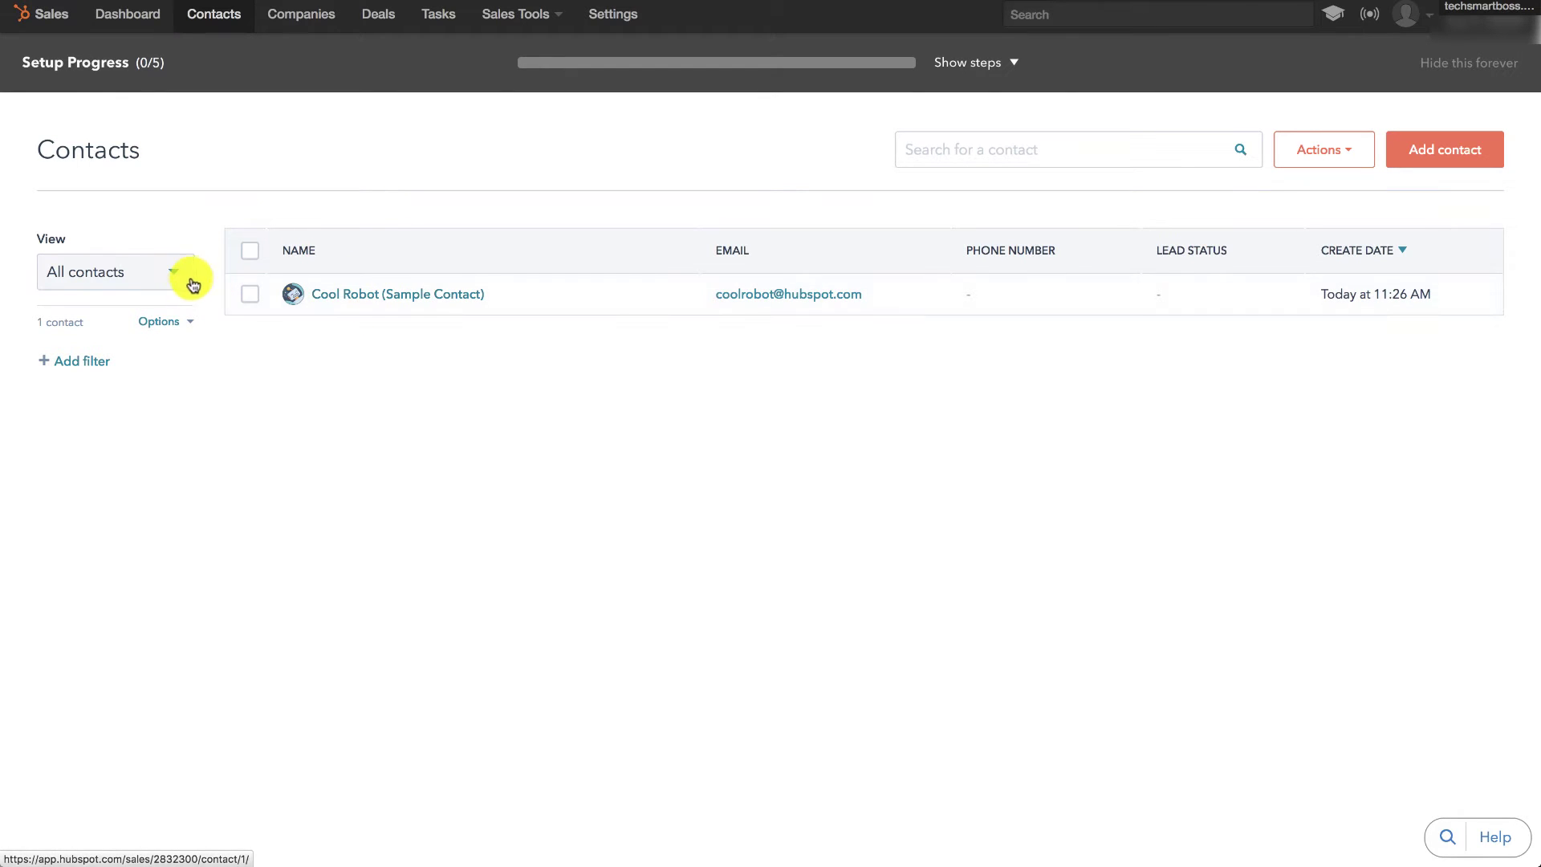
Check the contact View dropdown, then bring up the Add filter property list
click(173, 272)
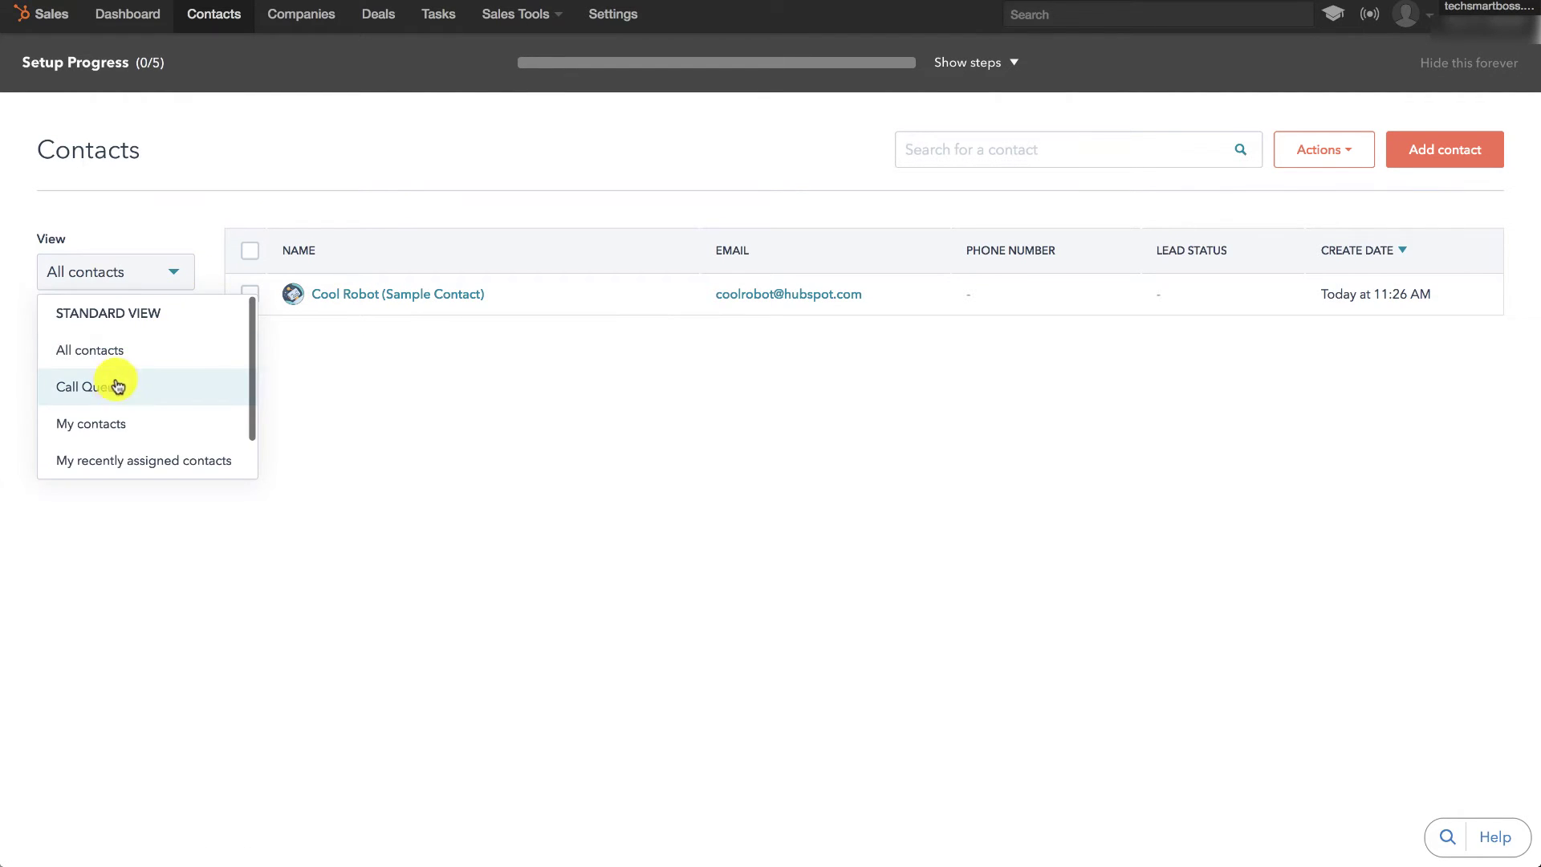
click(175, 278)
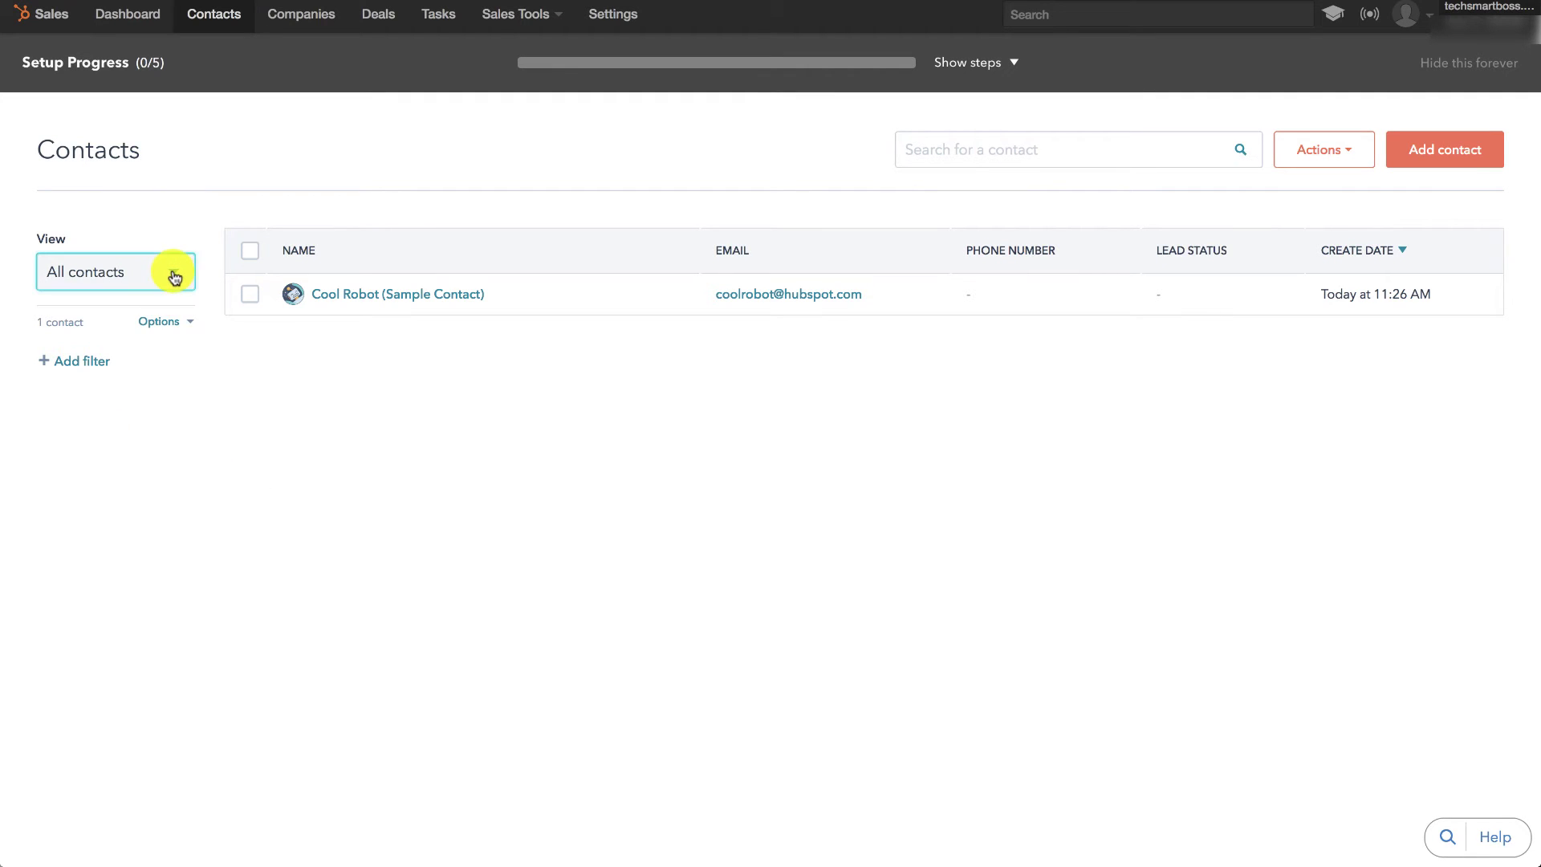
click(86, 364)
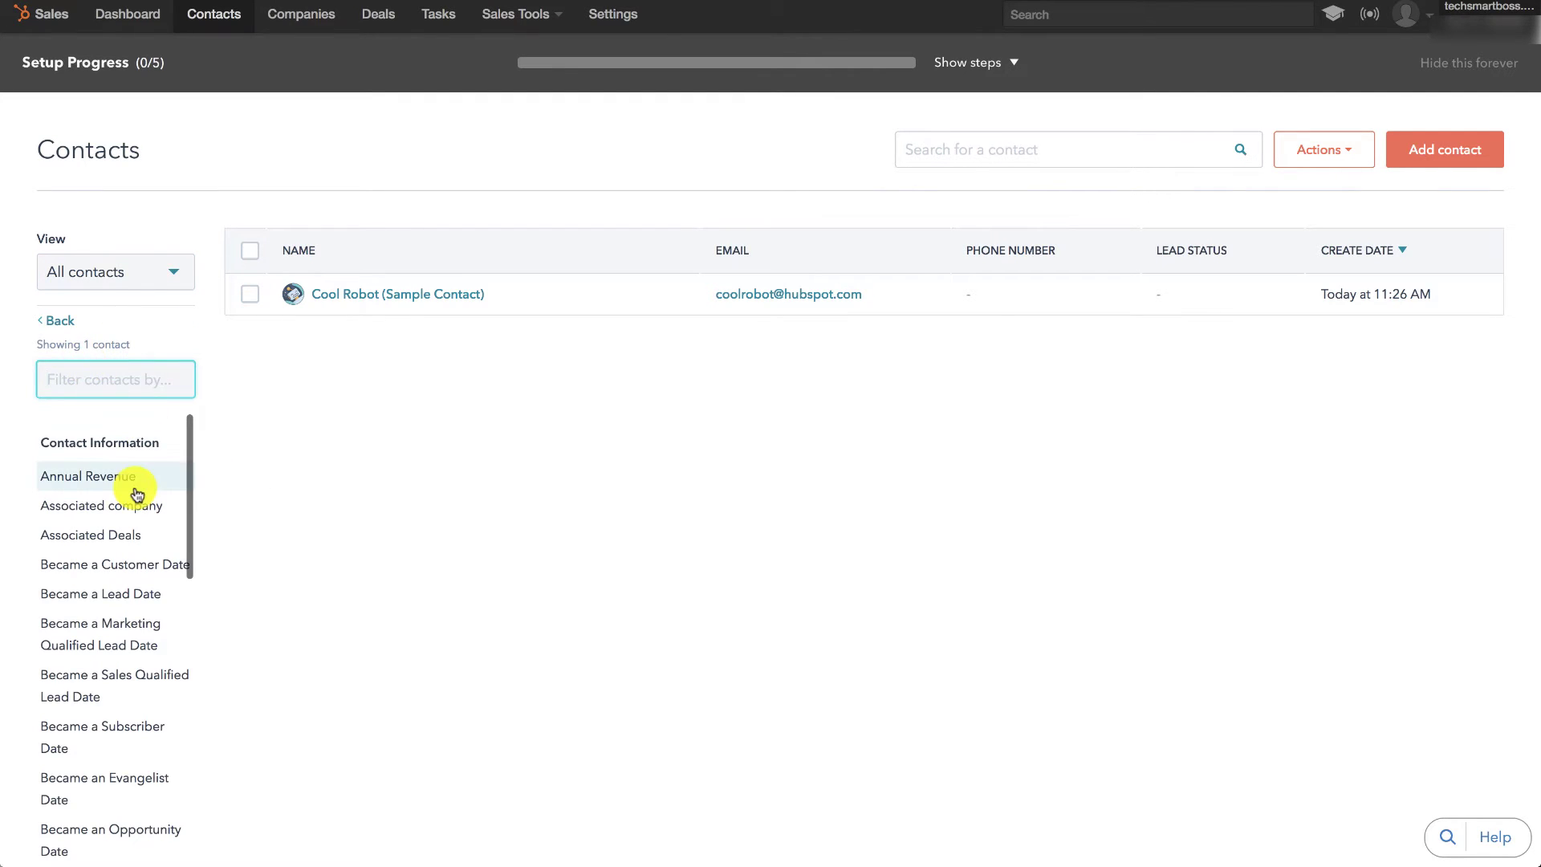
scroll(113, 554, down, 1)
scroll(111, 551, down, 1)
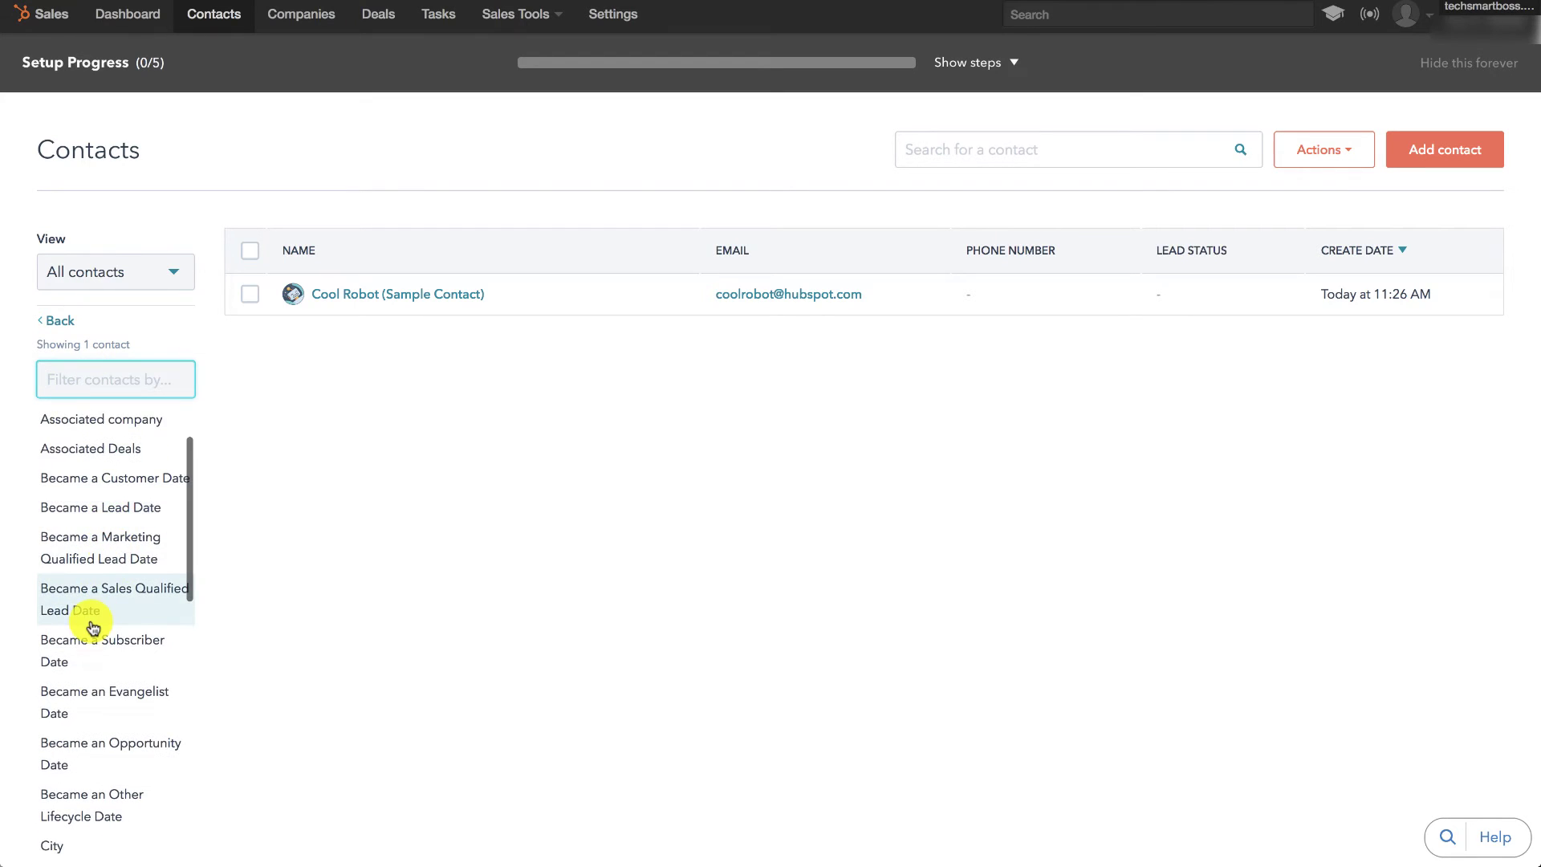
scroll(93, 620, down, 2)
scroll(87, 666, down, 3)
scroll(86, 664, up, 2)
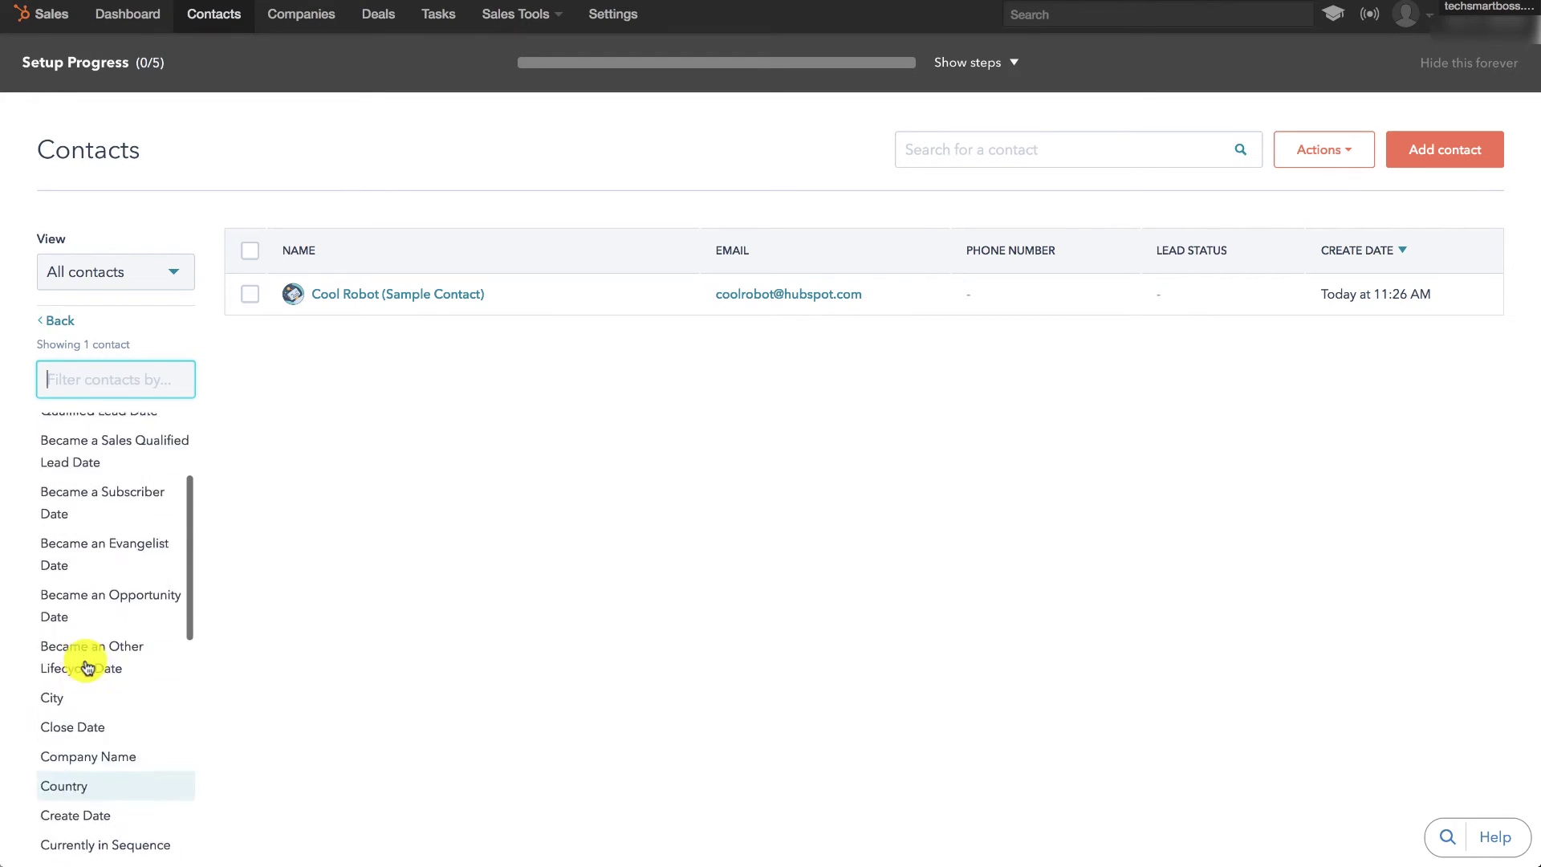
scroll(85, 650, up, 3)
scroll(97, 567, up, 2)
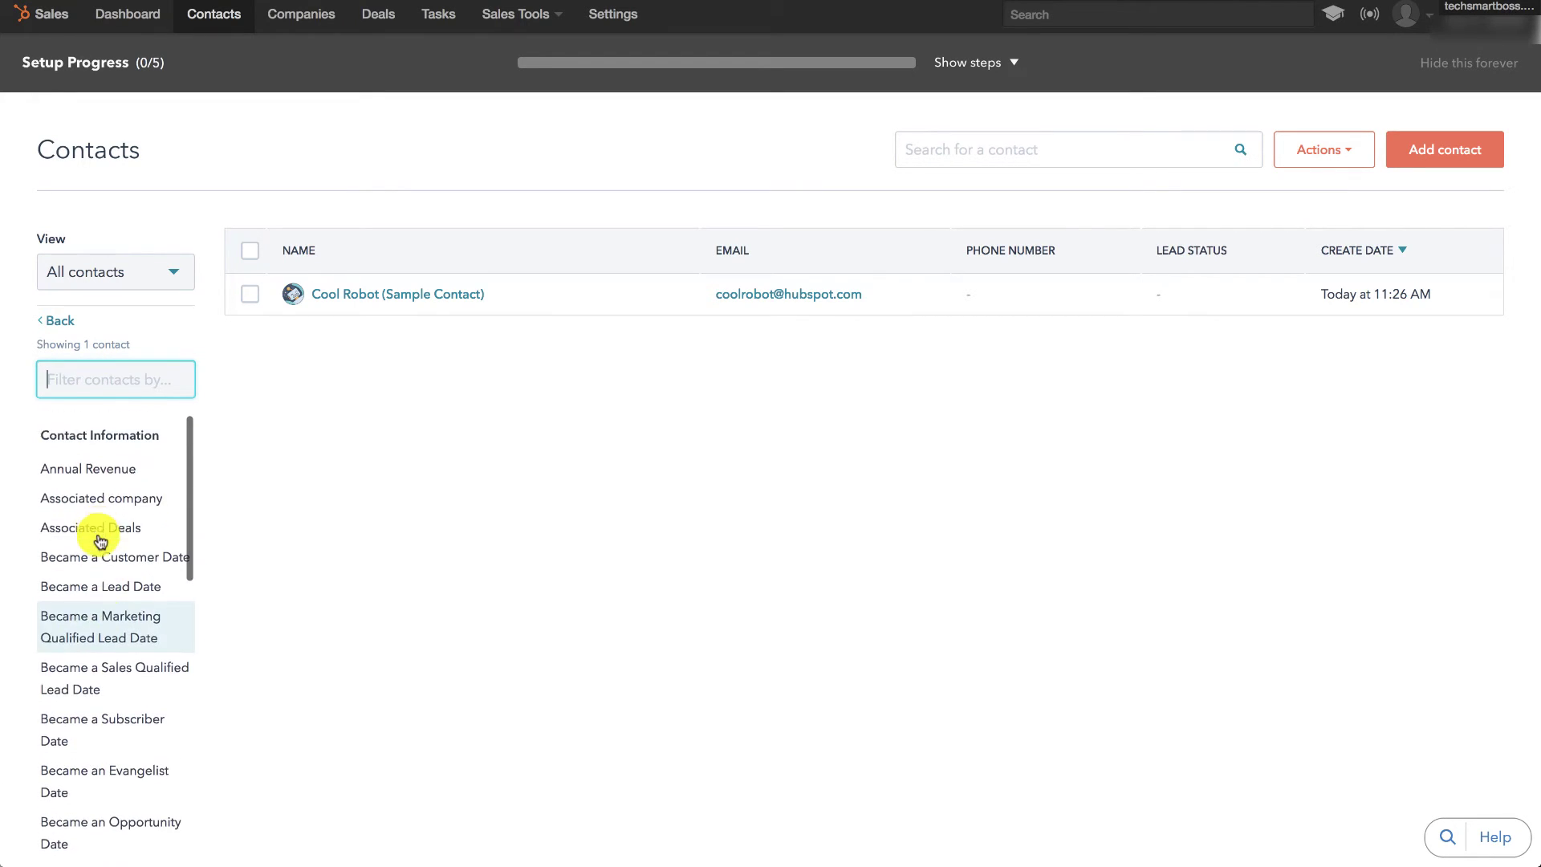
Leave the filter panel and open the Cool Robot (Sample Contact) record
click(56, 322)
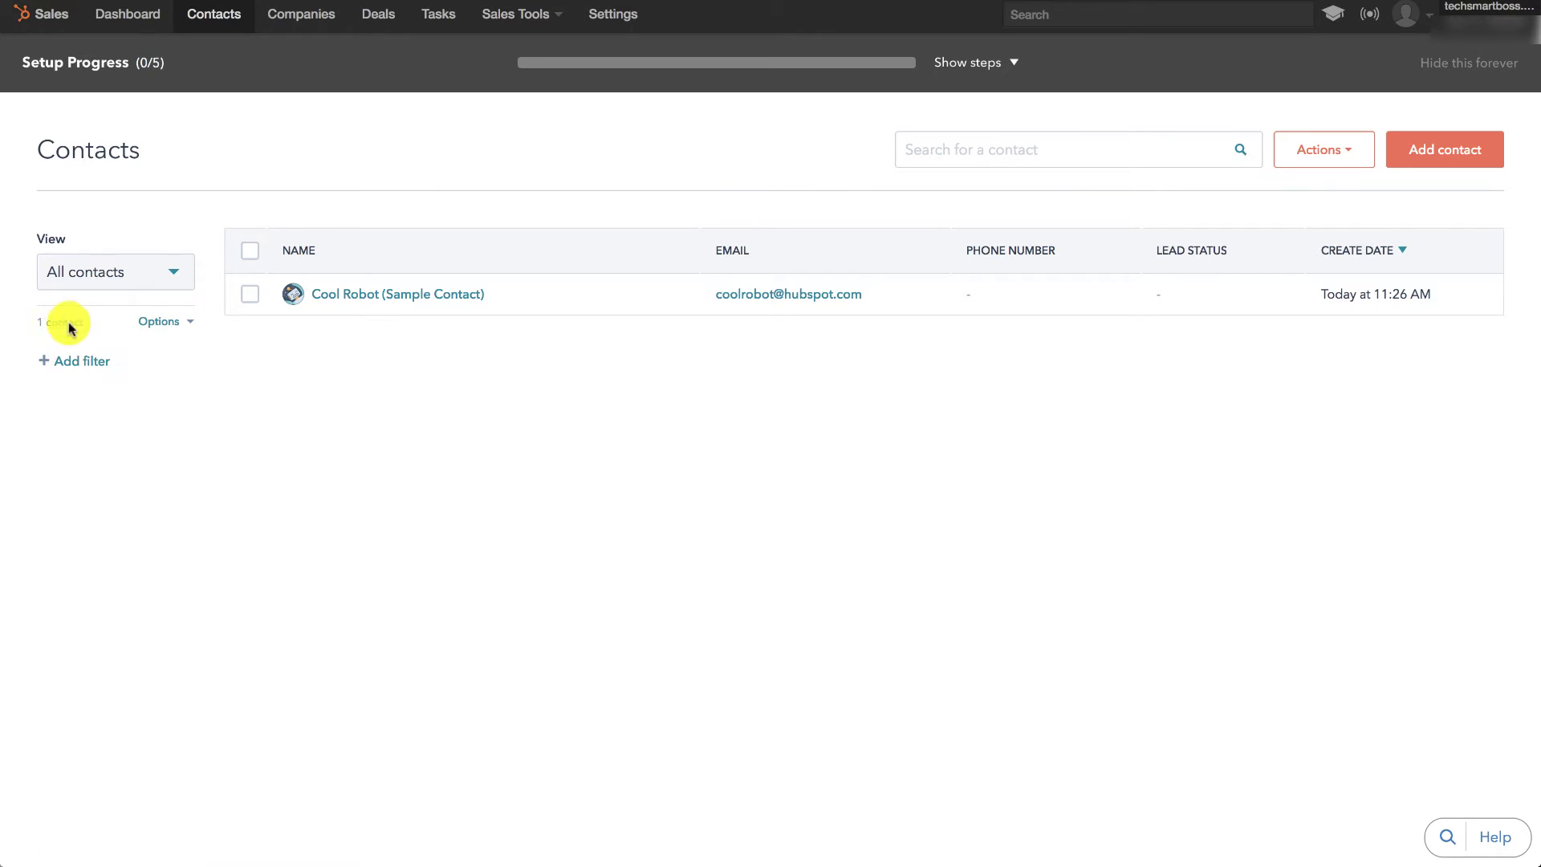
click(379, 294)
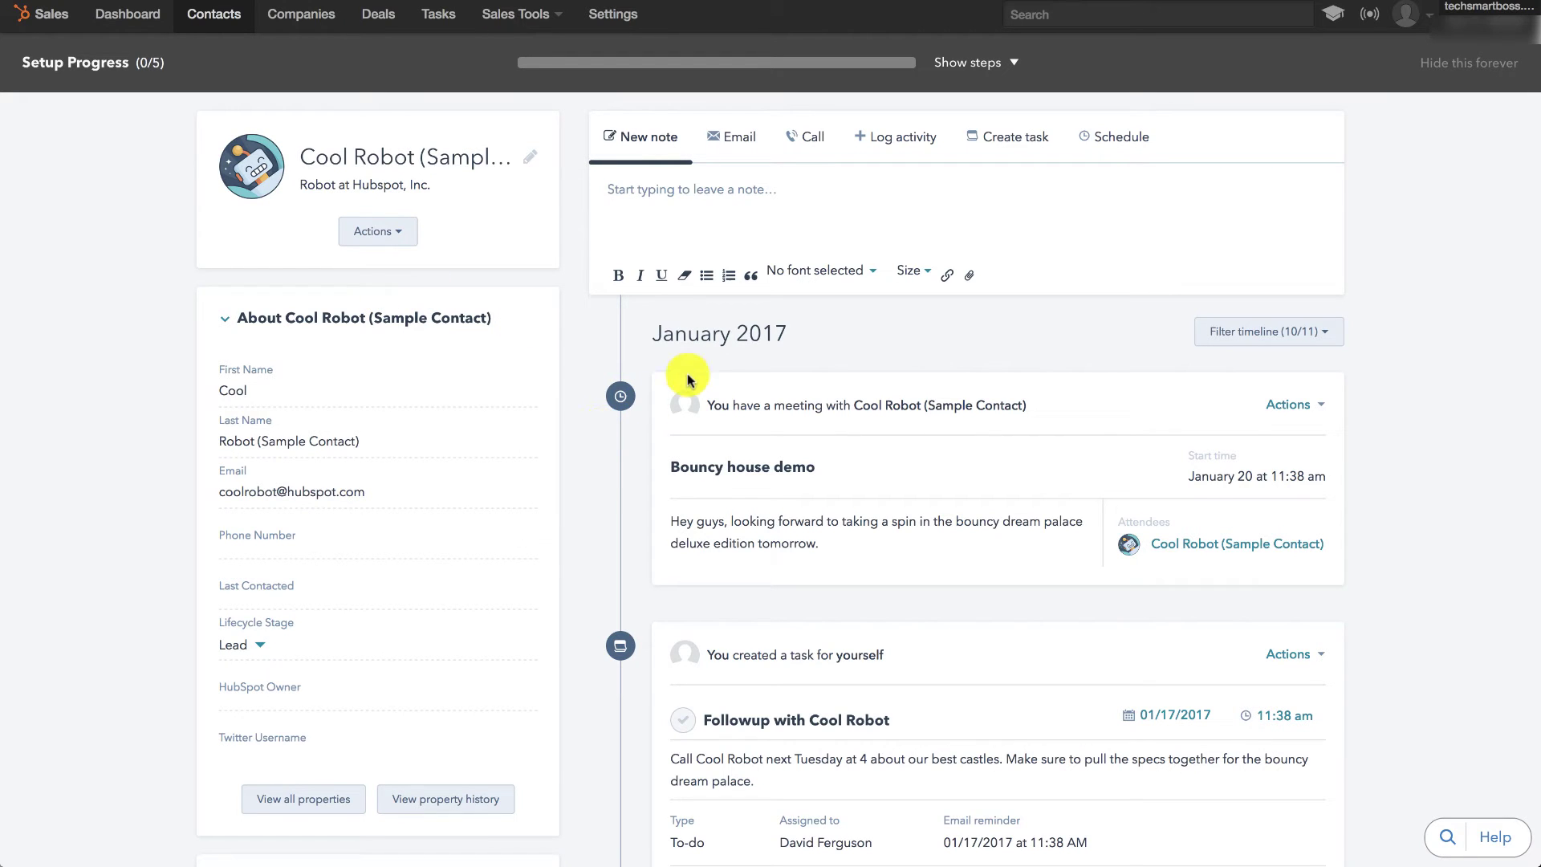
scroll(709, 471, down, 1)
scroll(711, 471, down, 1)
scroll(713, 472, down, 1)
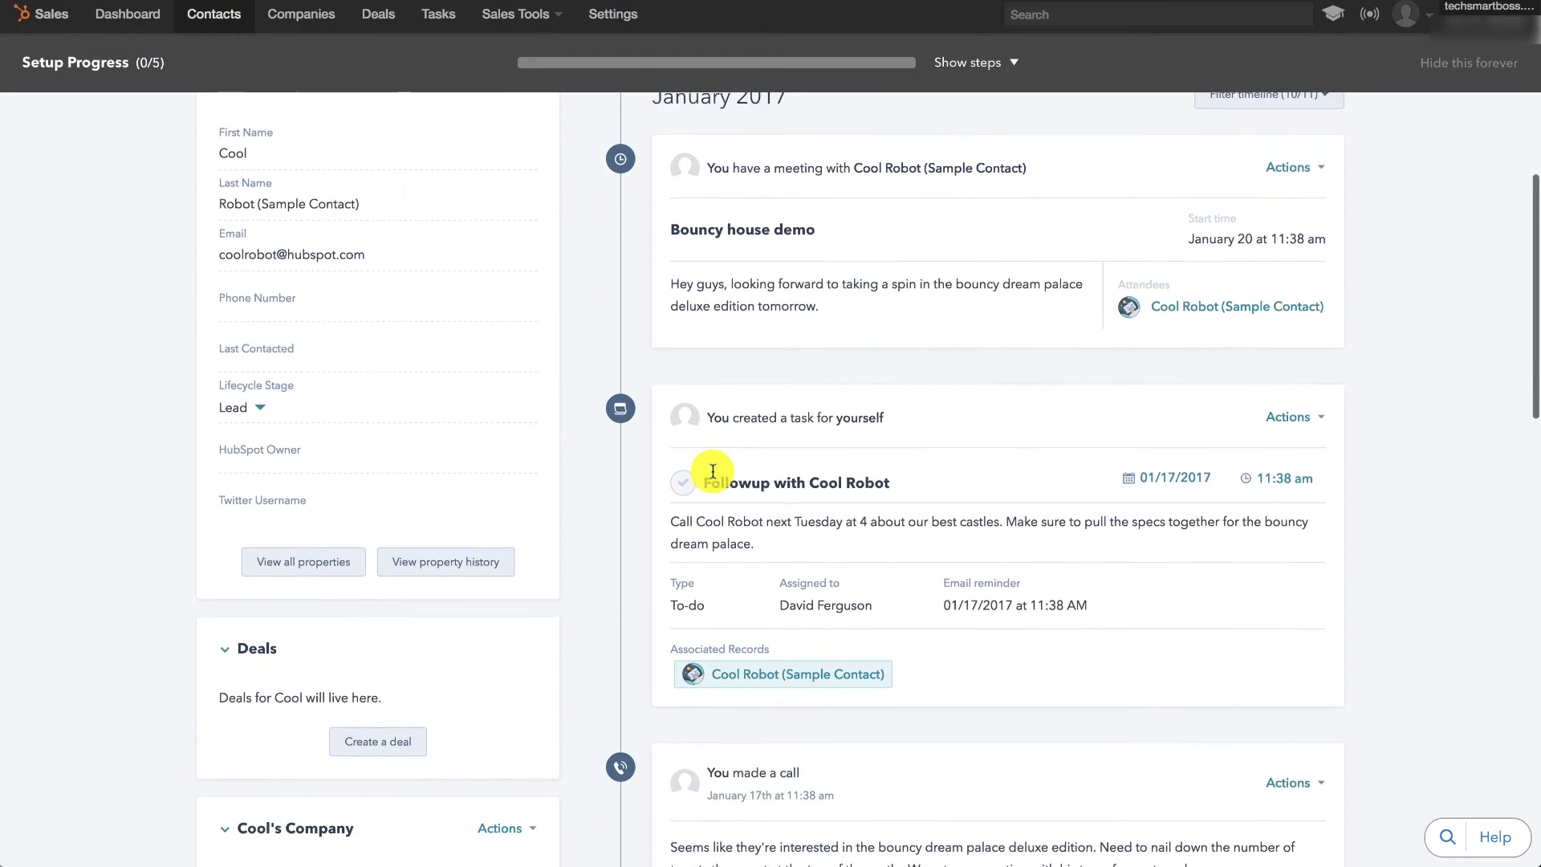
scroll(733, 405, up, 1)
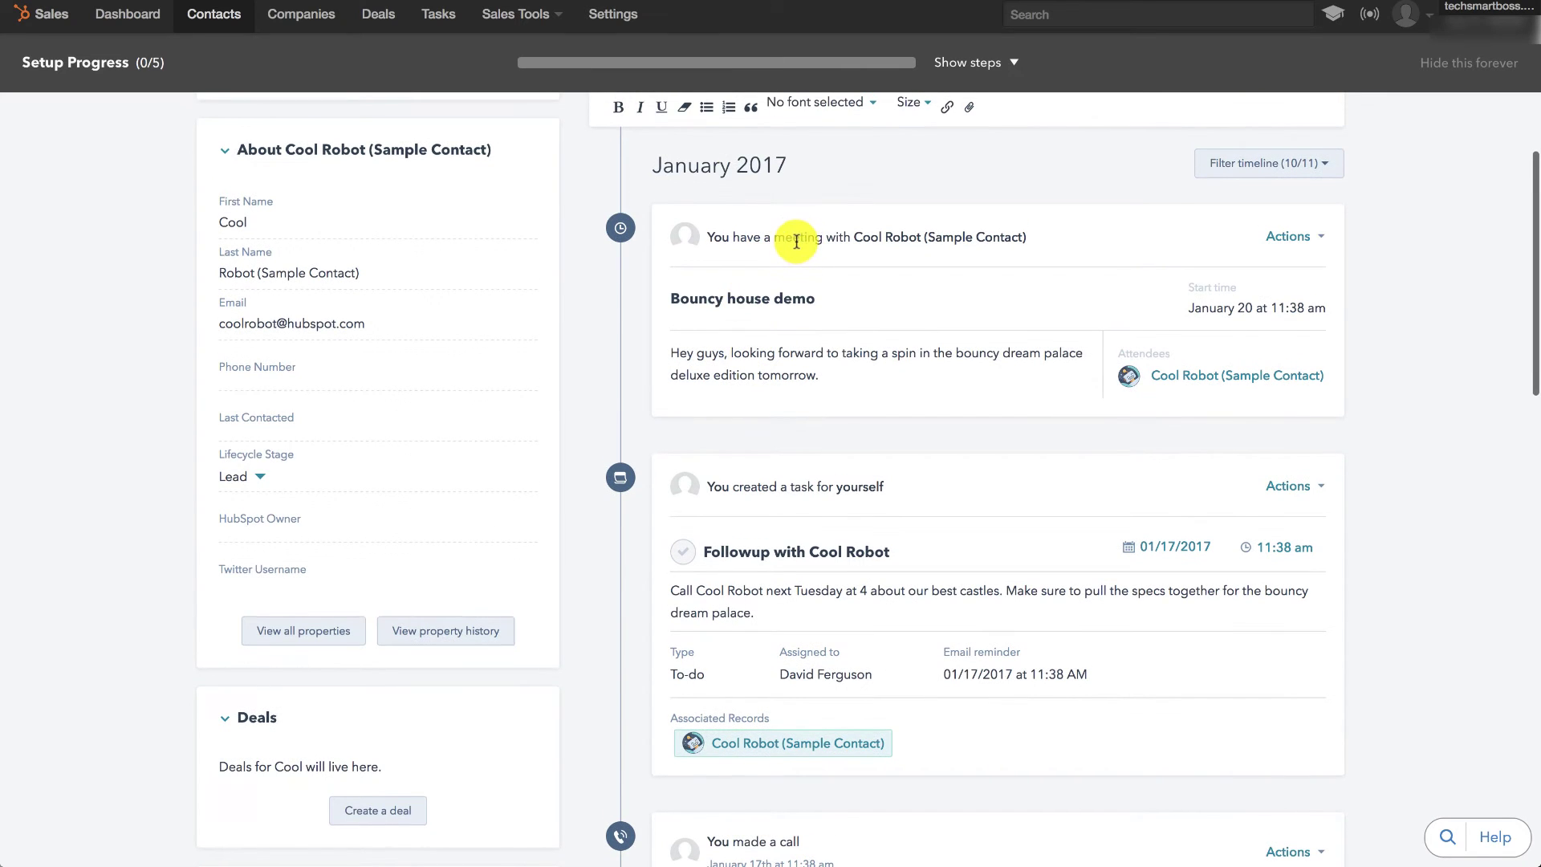
scroll(796, 364, down, 2)
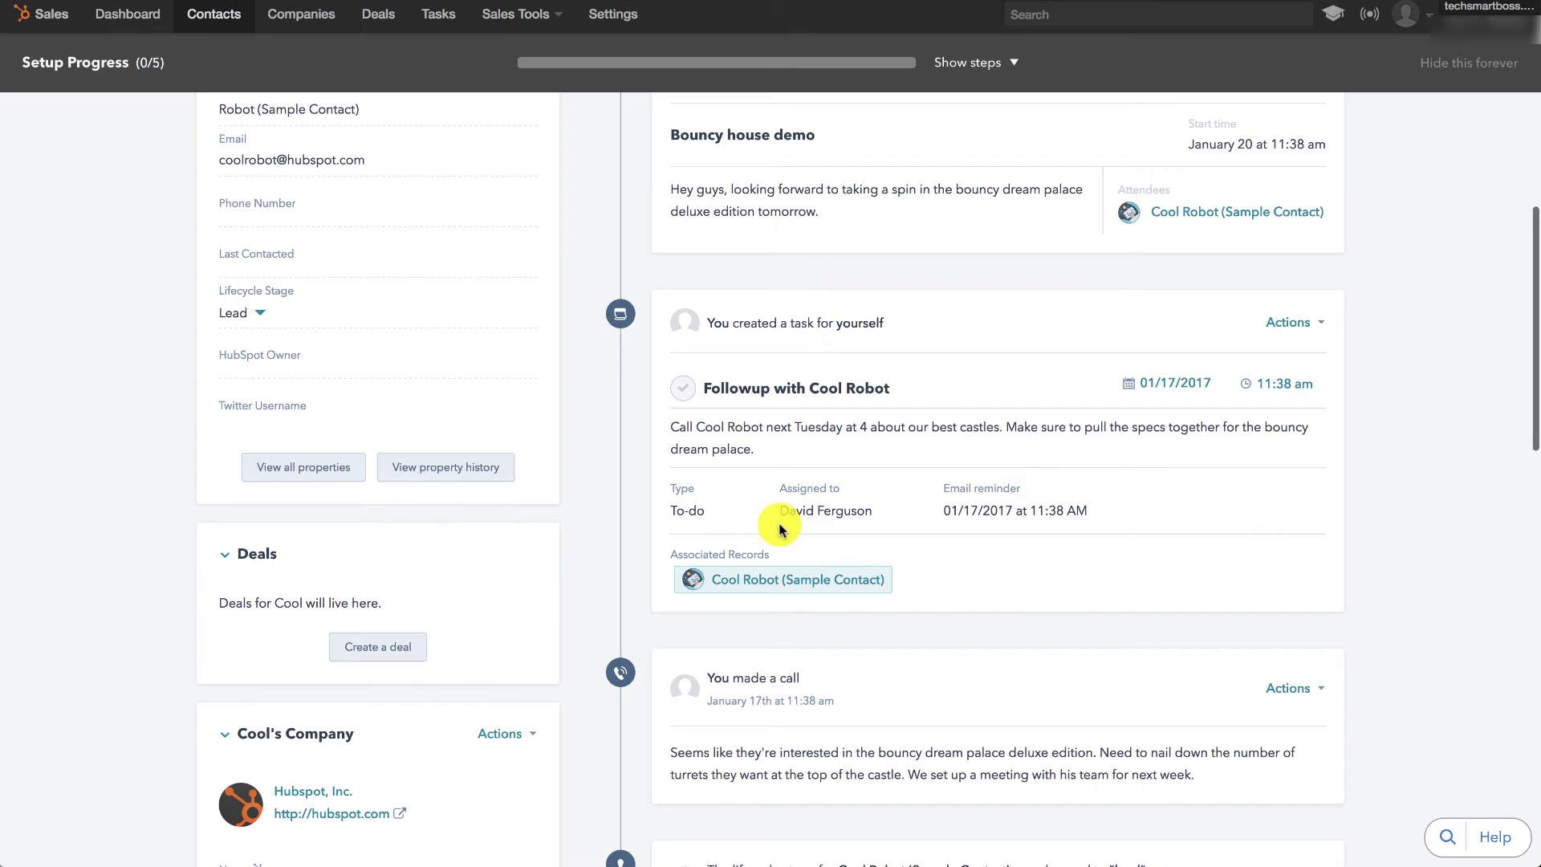
scroll(964, 403, down, 1)
scroll(963, 400, down, 3)
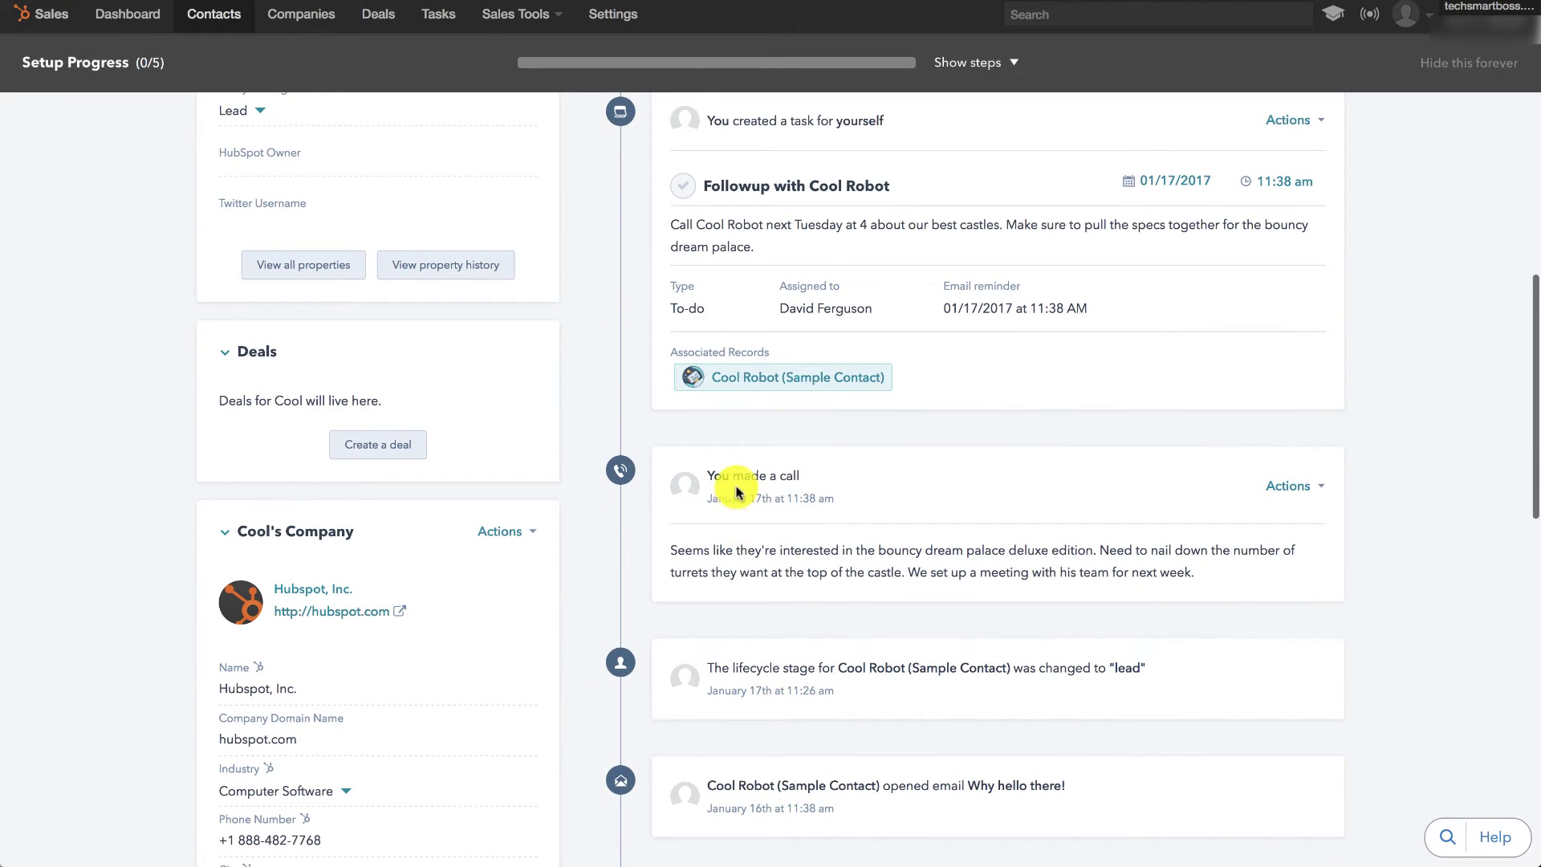
scroll(751, 555, down, 1)
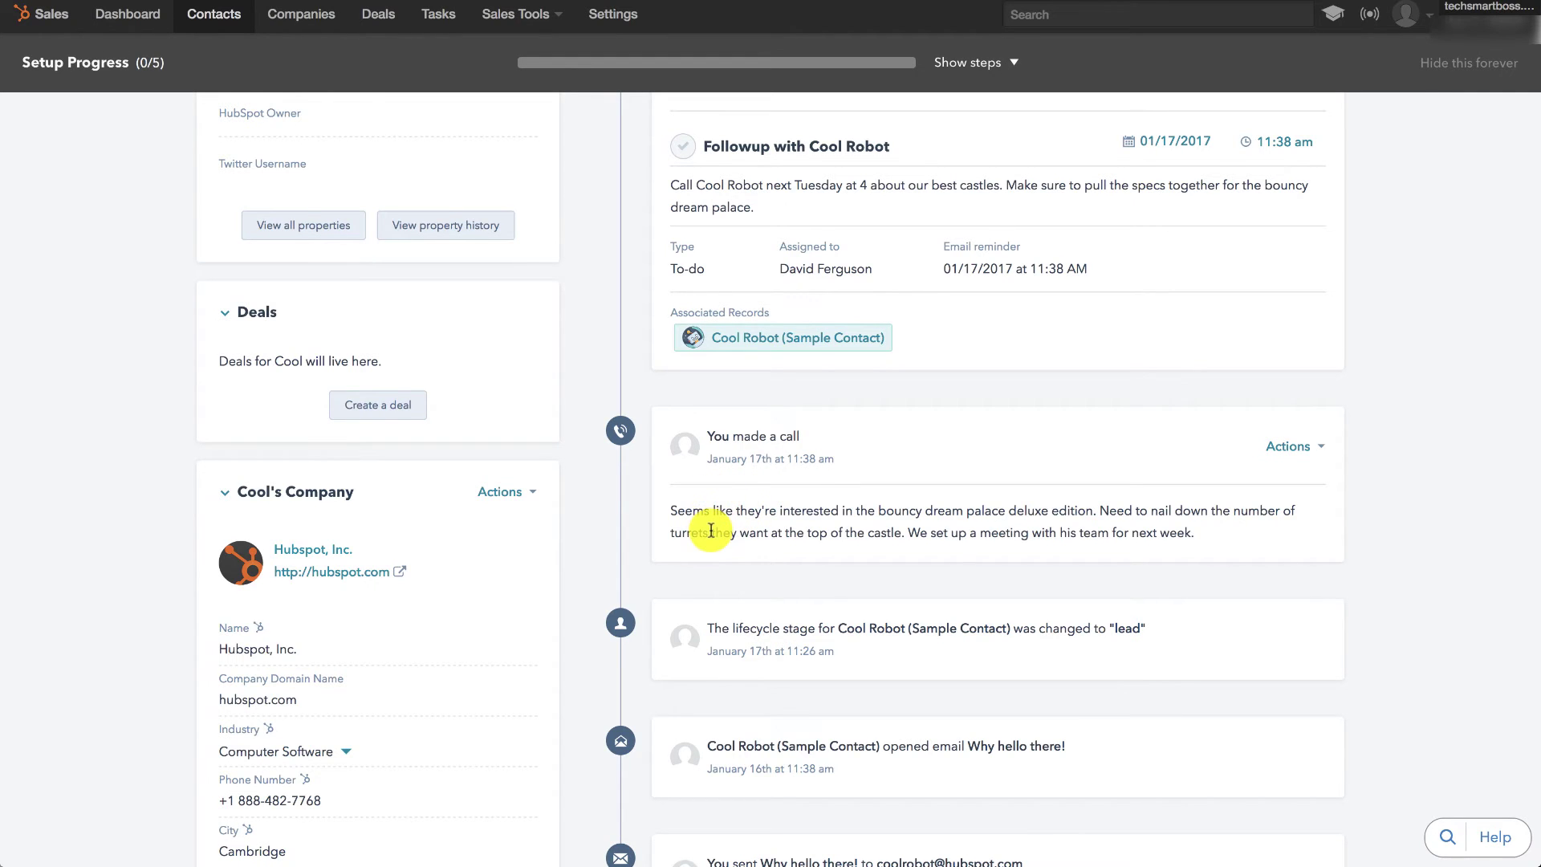
scroll(711, 530, down, 1)
scroll(709, 526, down, 1)
scroll(709, 526, down, 1)
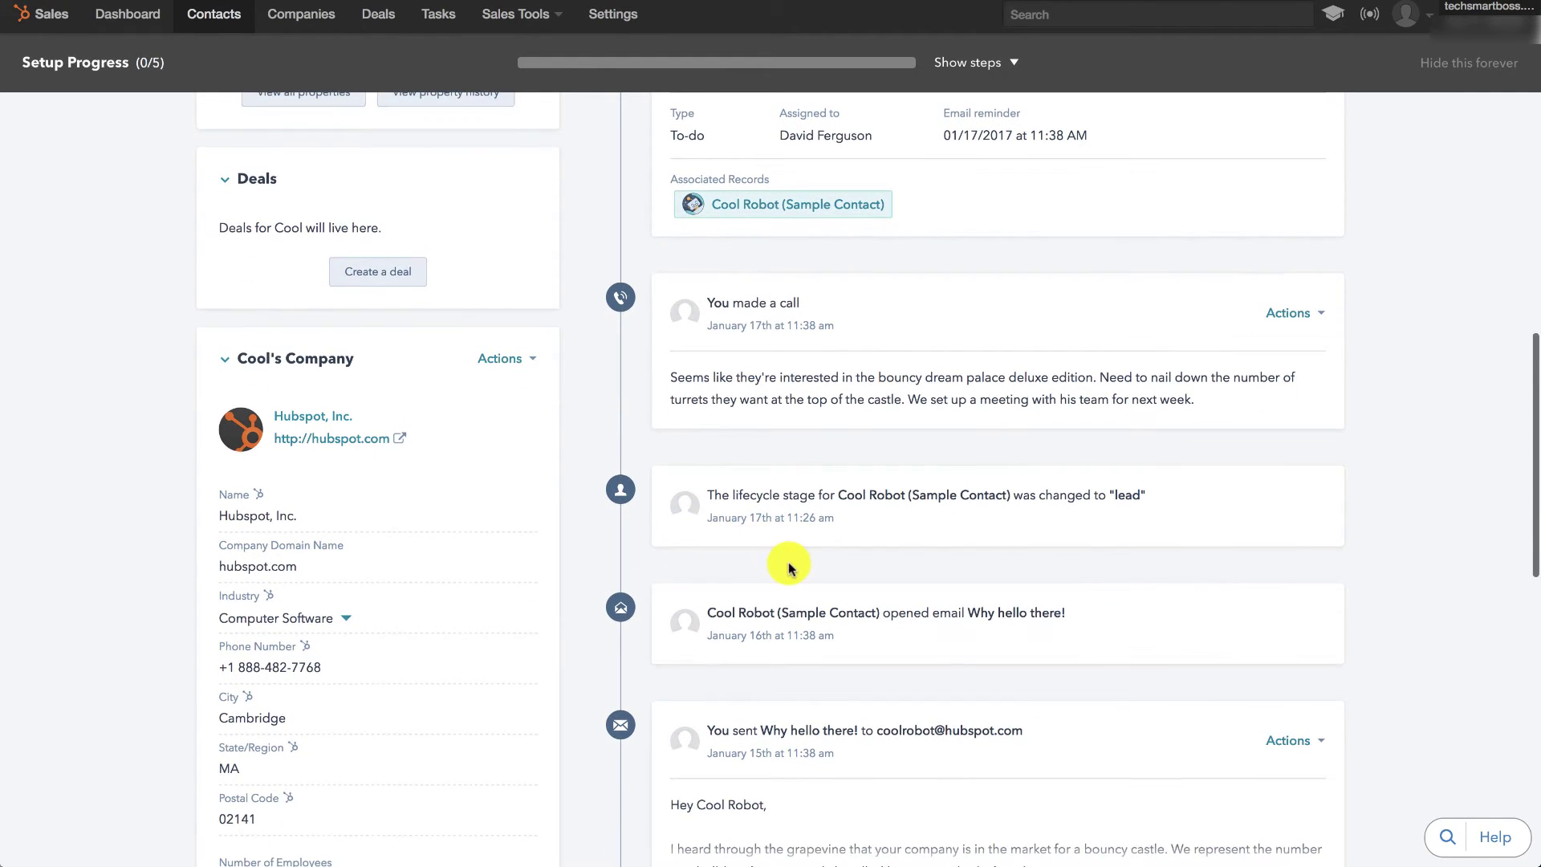
scroll(790, 567, down, 2)
scroll(784, 562, down, 1)
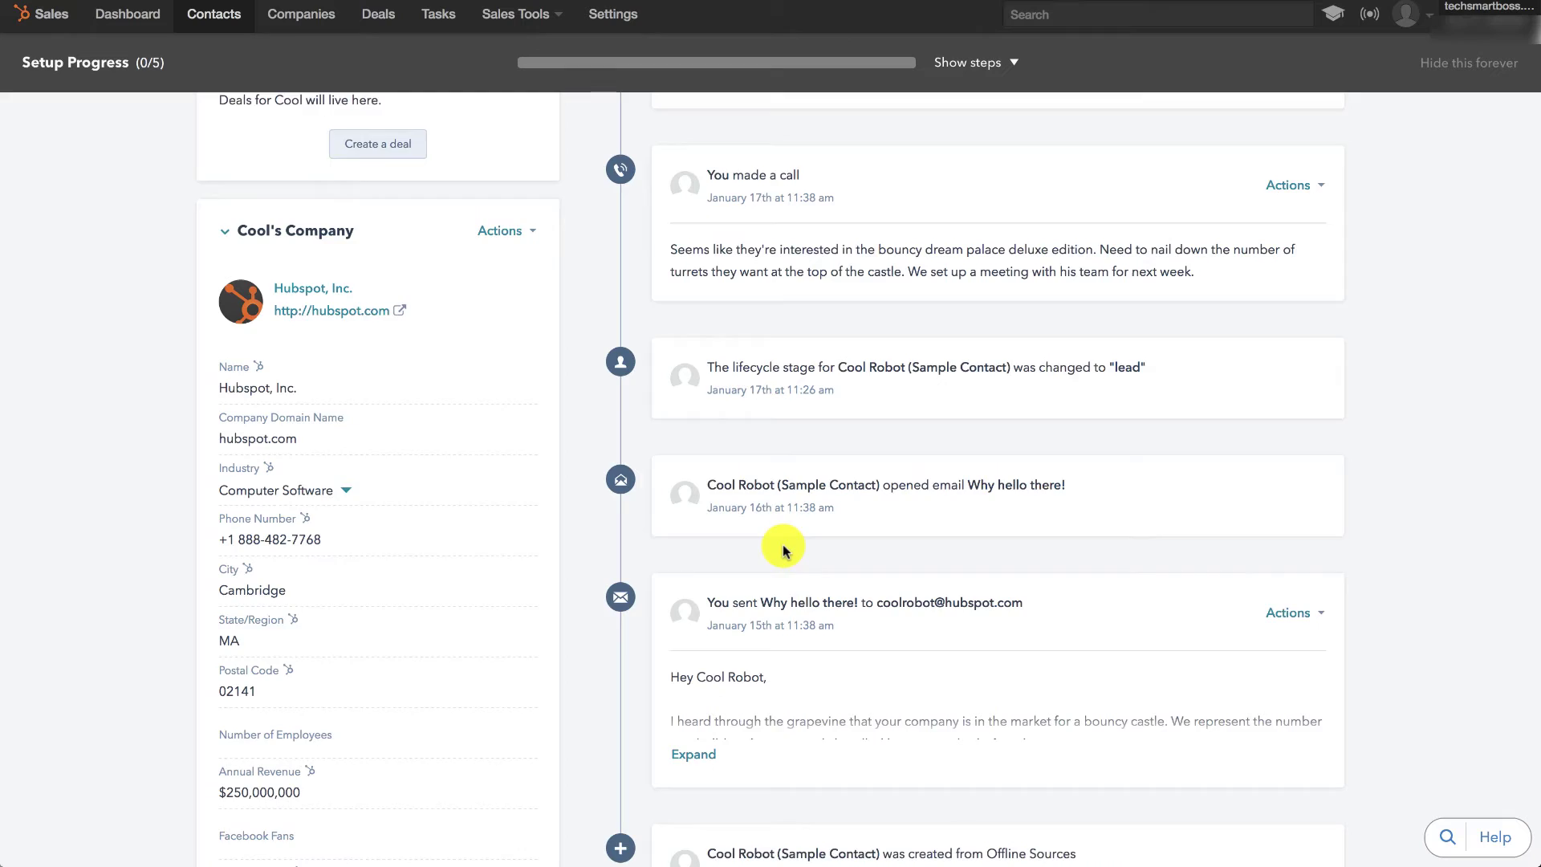
scroll(783, 544, down, 2)
scroll(784, 544, down, 2)
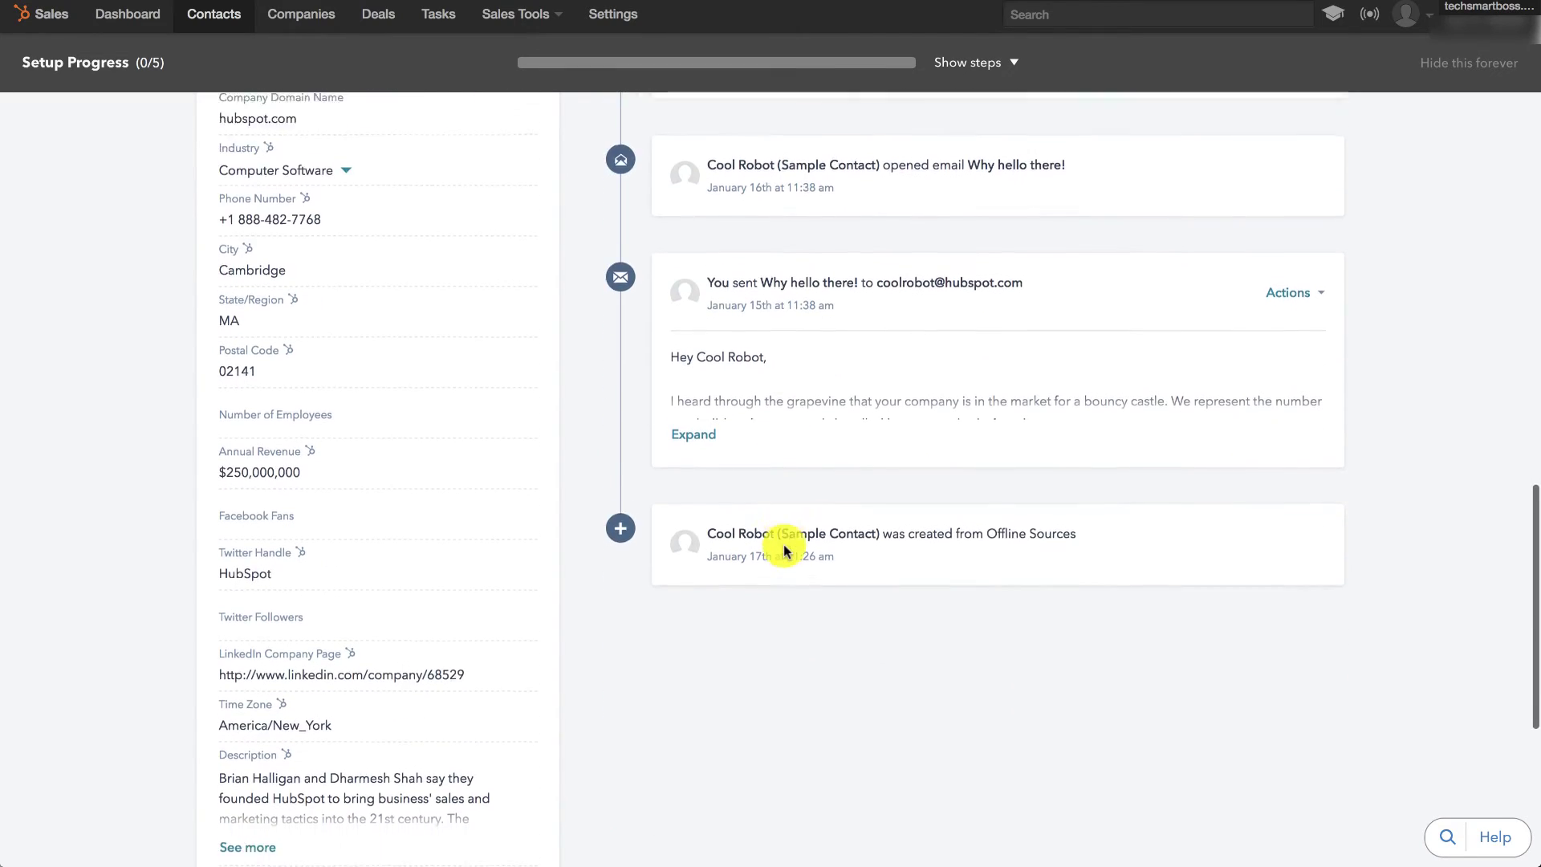
scroll(783, 544, up, 5)
scroll(777, 548, up, 4)
scroll(770, 561, up, 4)
scroll(767, 572, up, 3)
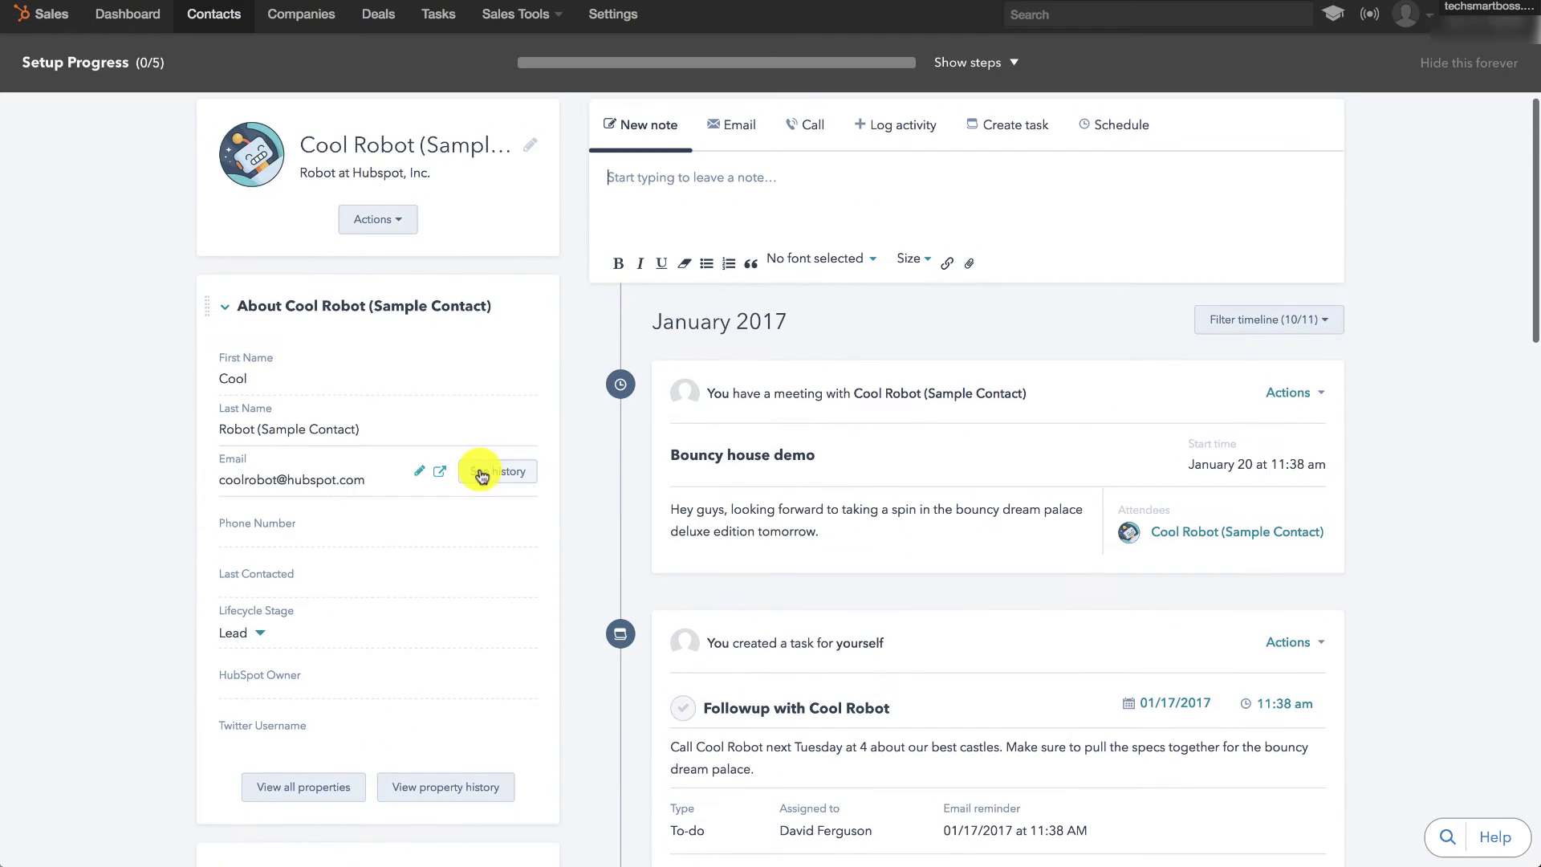
scroll(307, 382, down, 1)
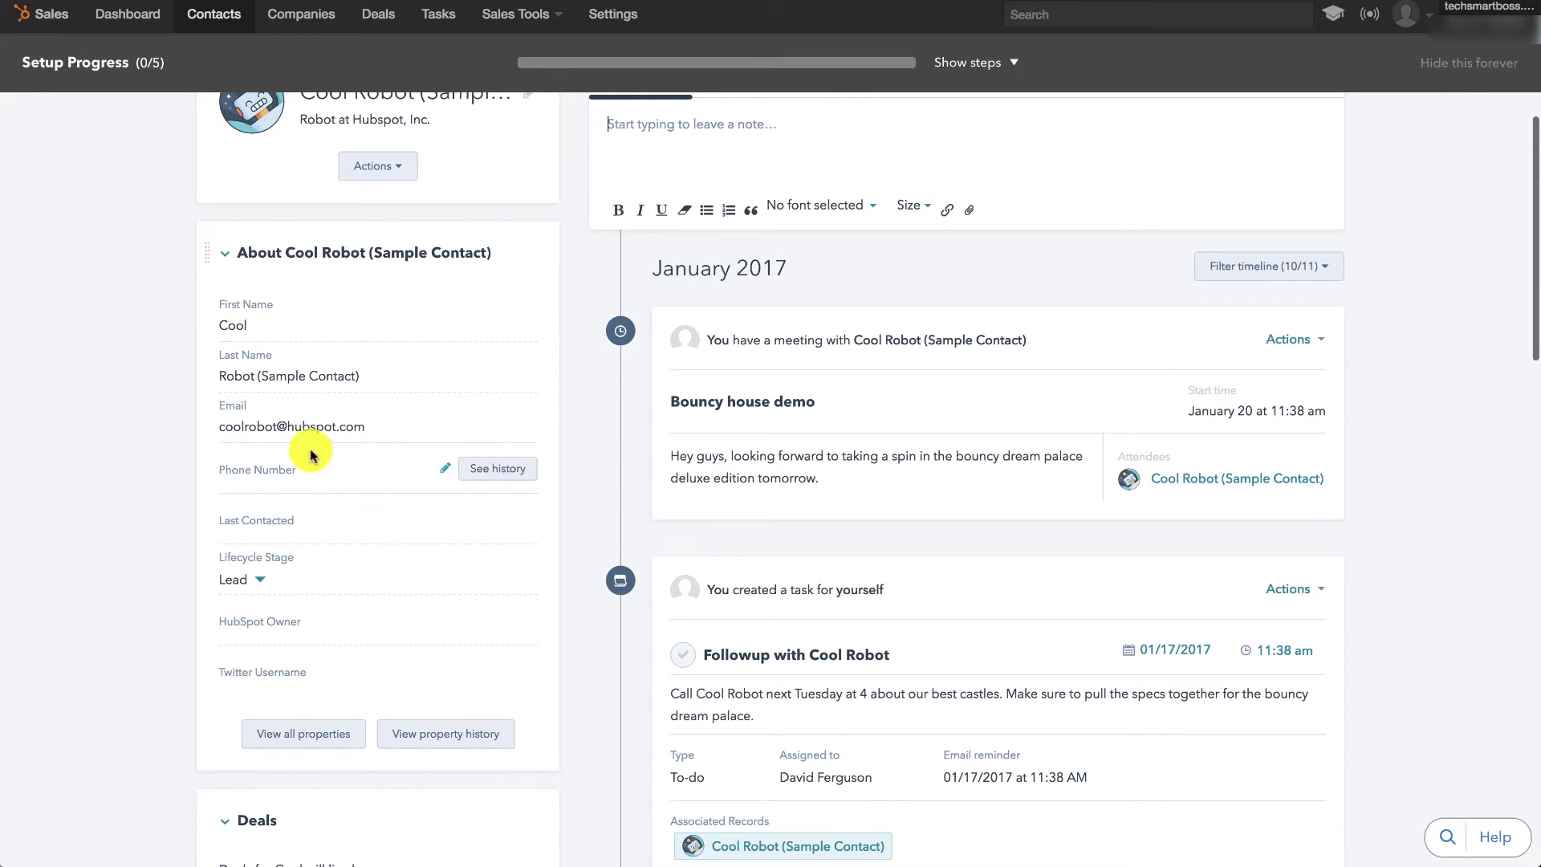
scroll(338, 506, down, 2)
scroll(292, 509, down, 1)
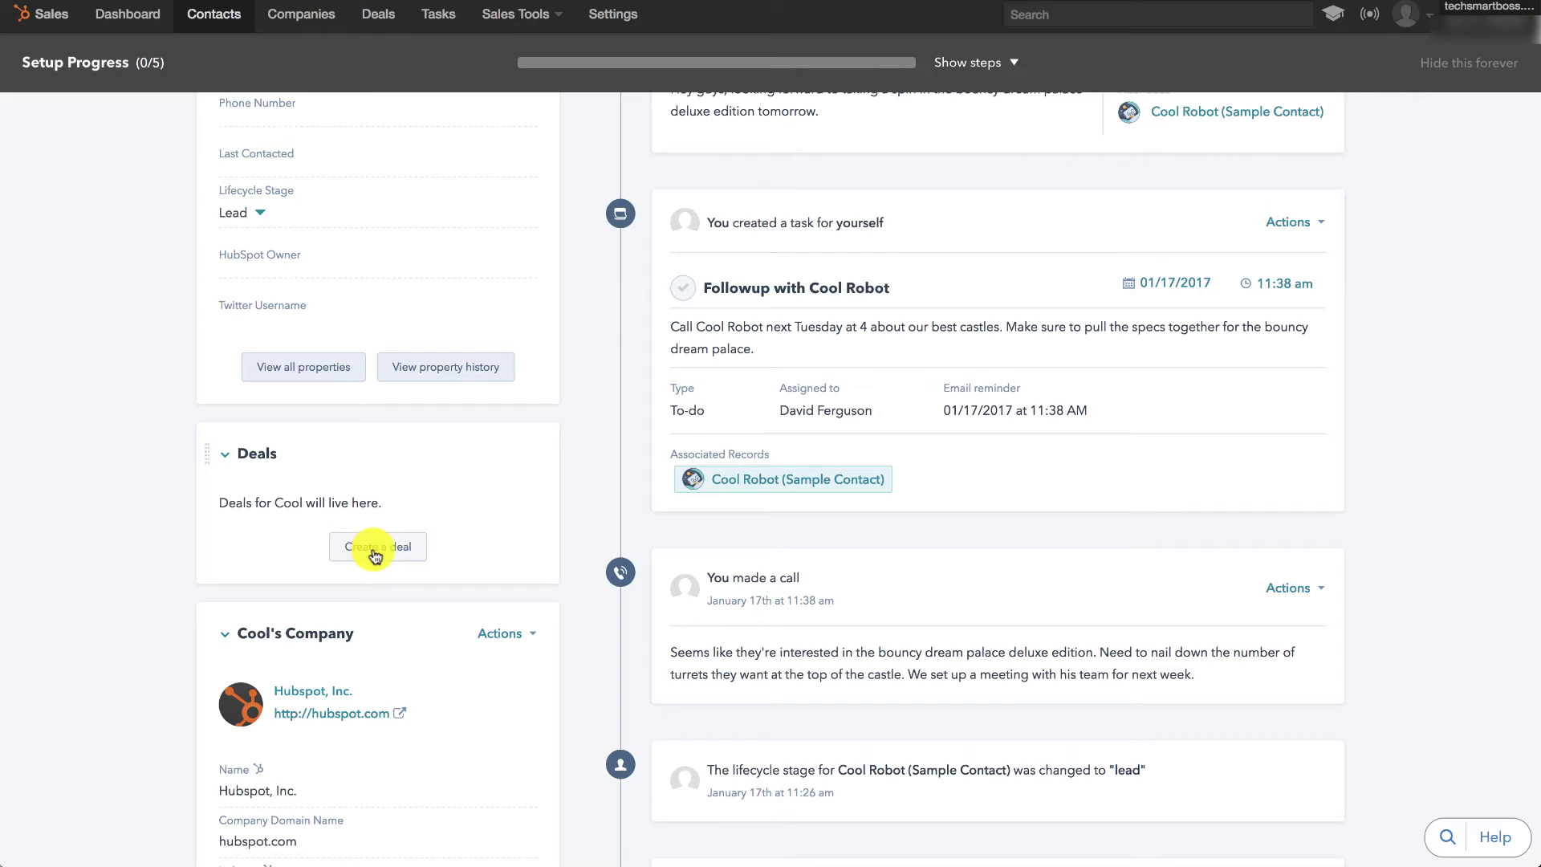
scroll(374, 554, down, 2)
scroll(369, 506, down, 1)
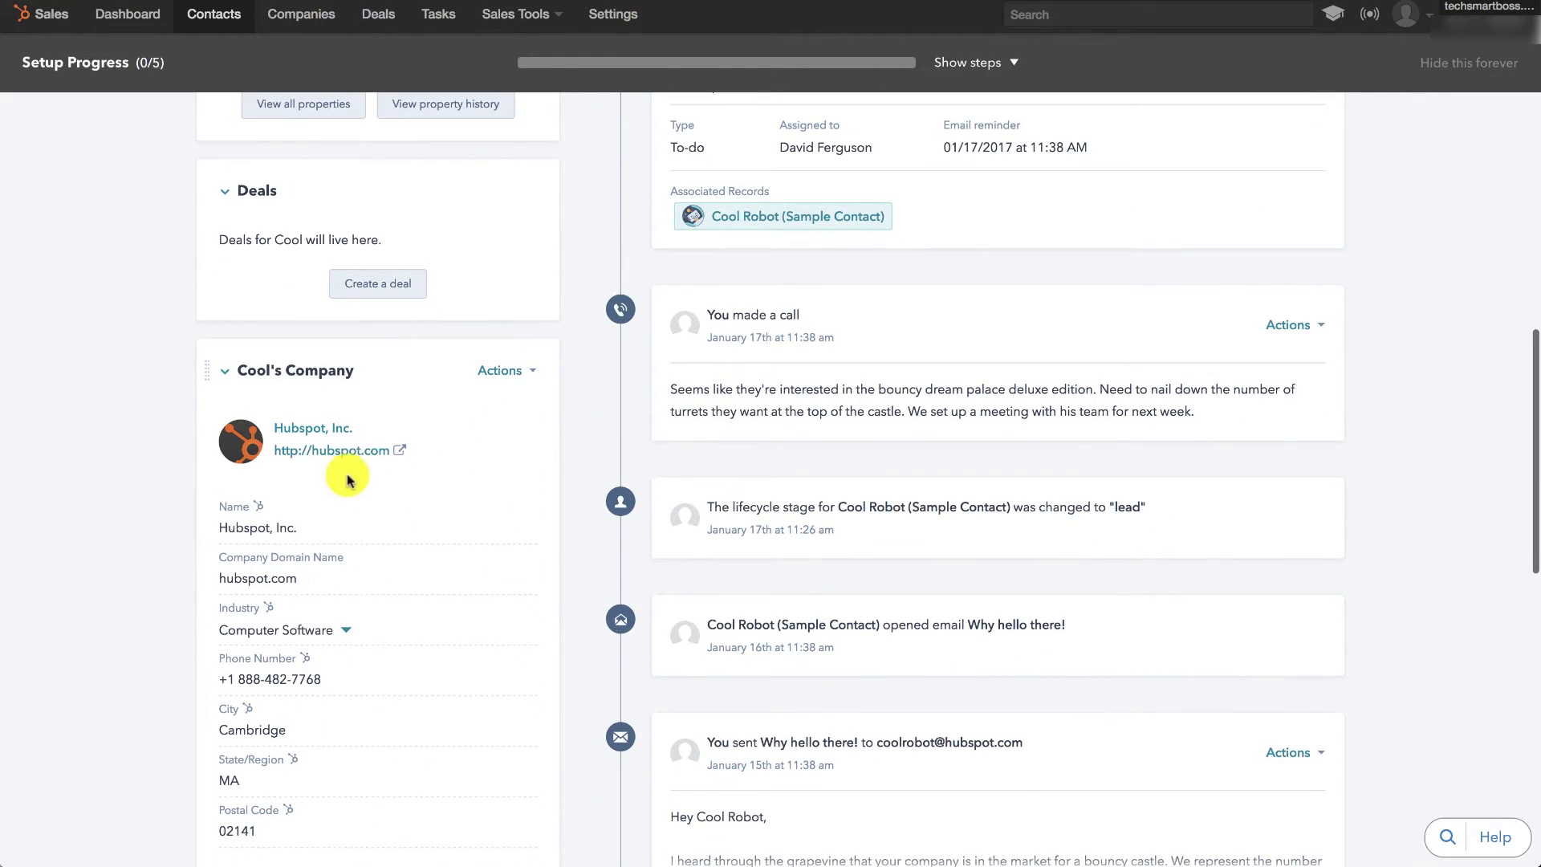
scroll(339, 584, down, 2)
scroll(339, 585, down, 1)
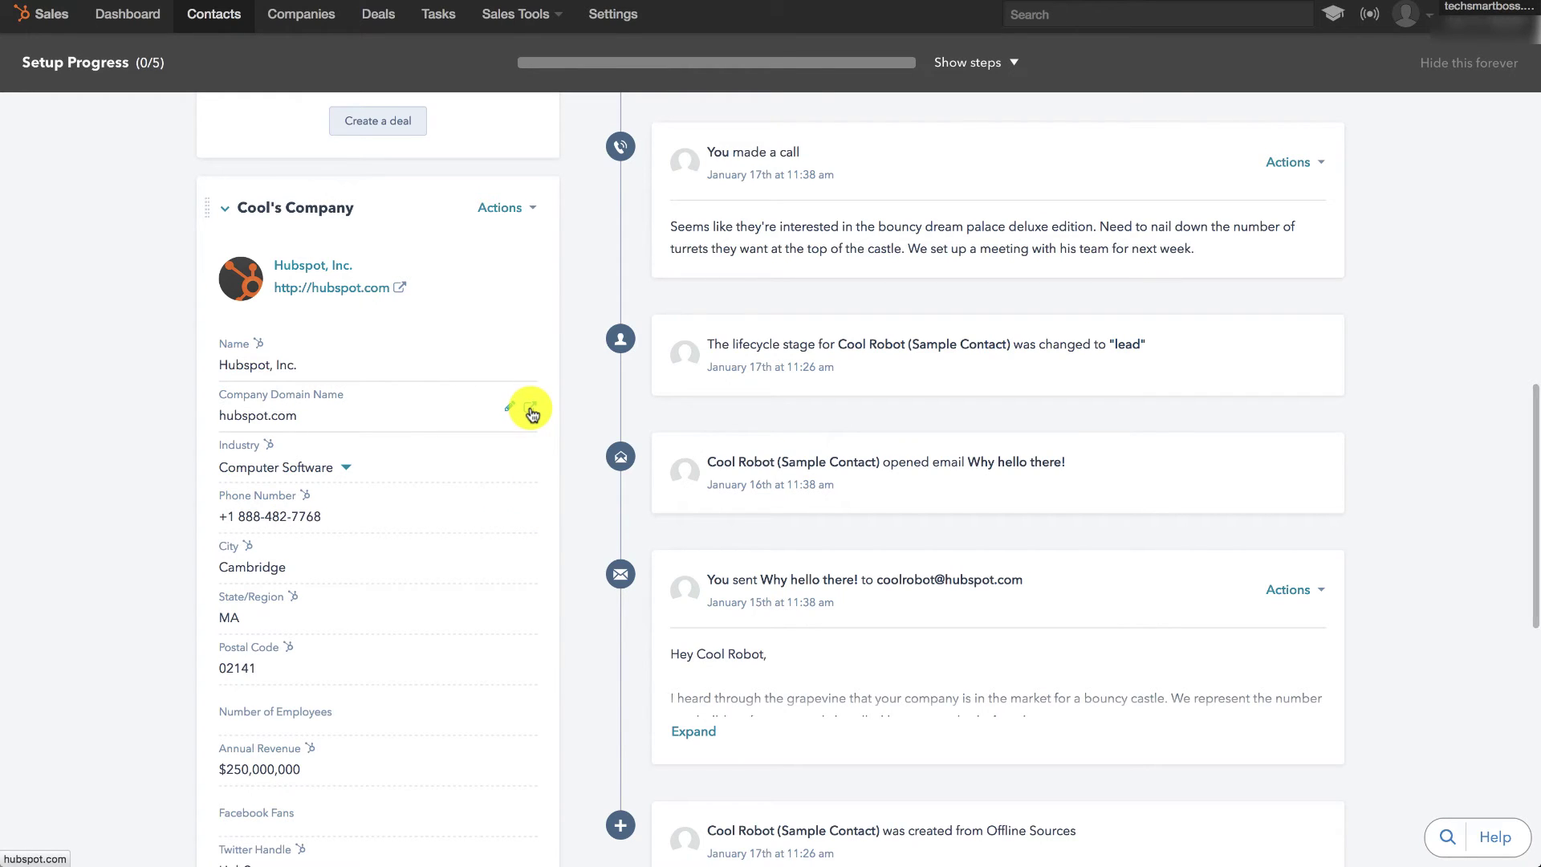
scroll(472, 561, down, 4)
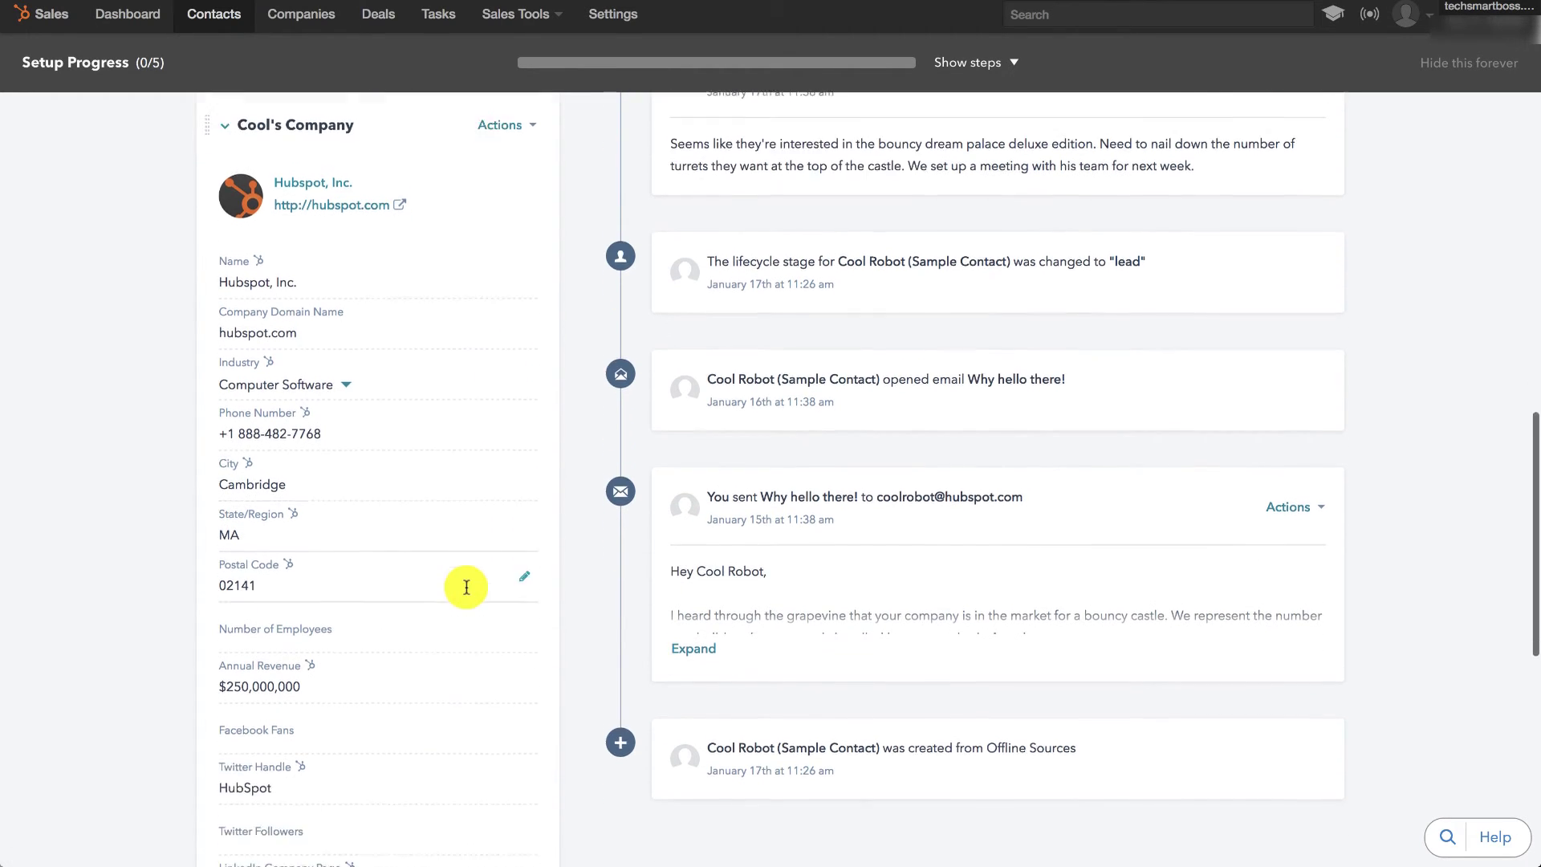
scroll(462, 652, down, 1)
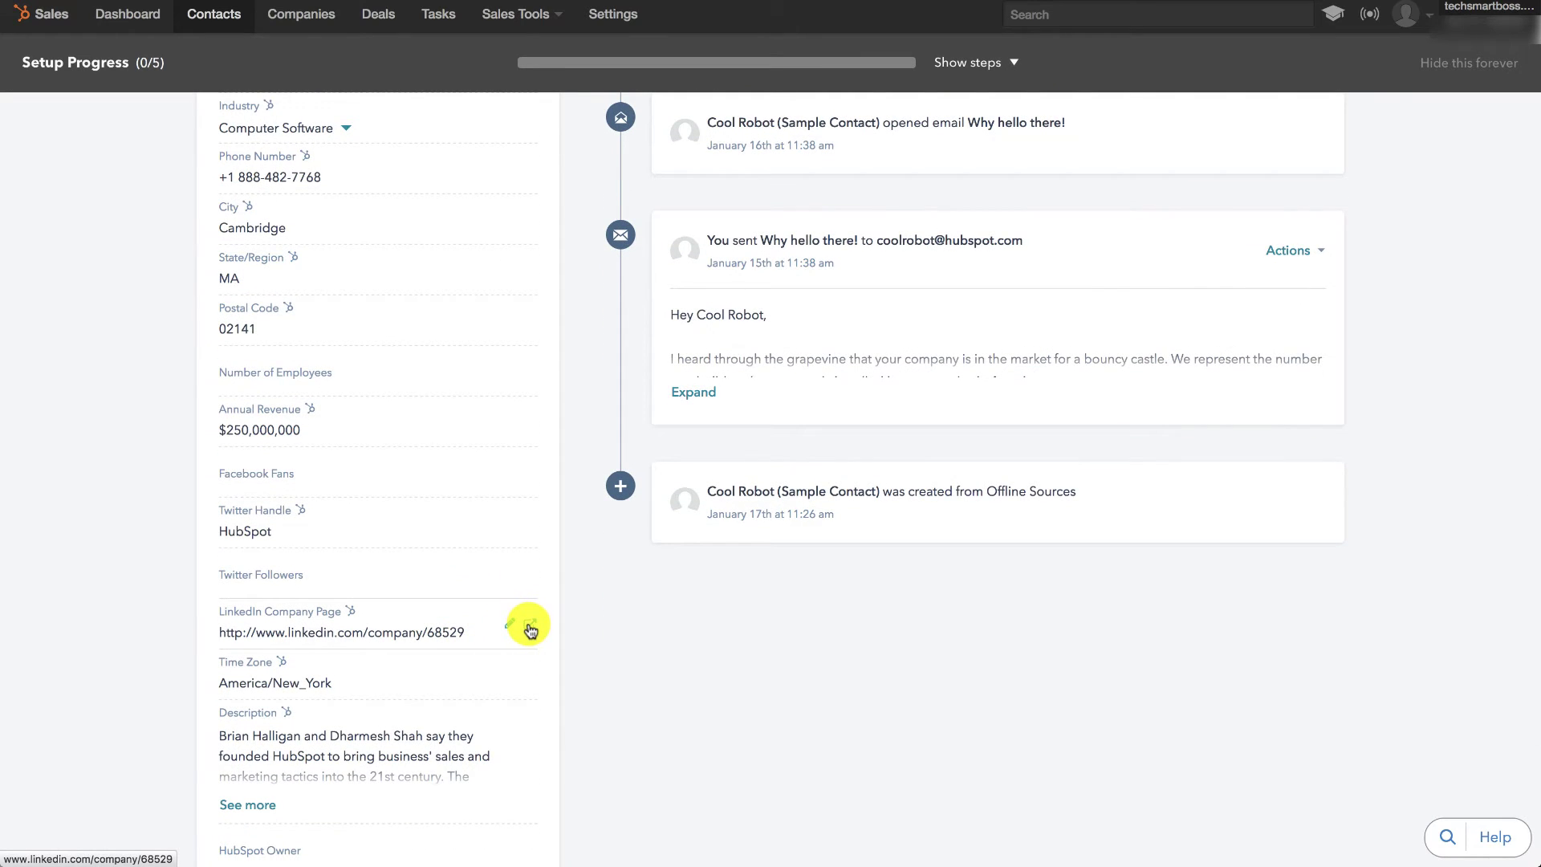
scroll(529, 630, down, 2)
scroll(529, 631, down, 3)
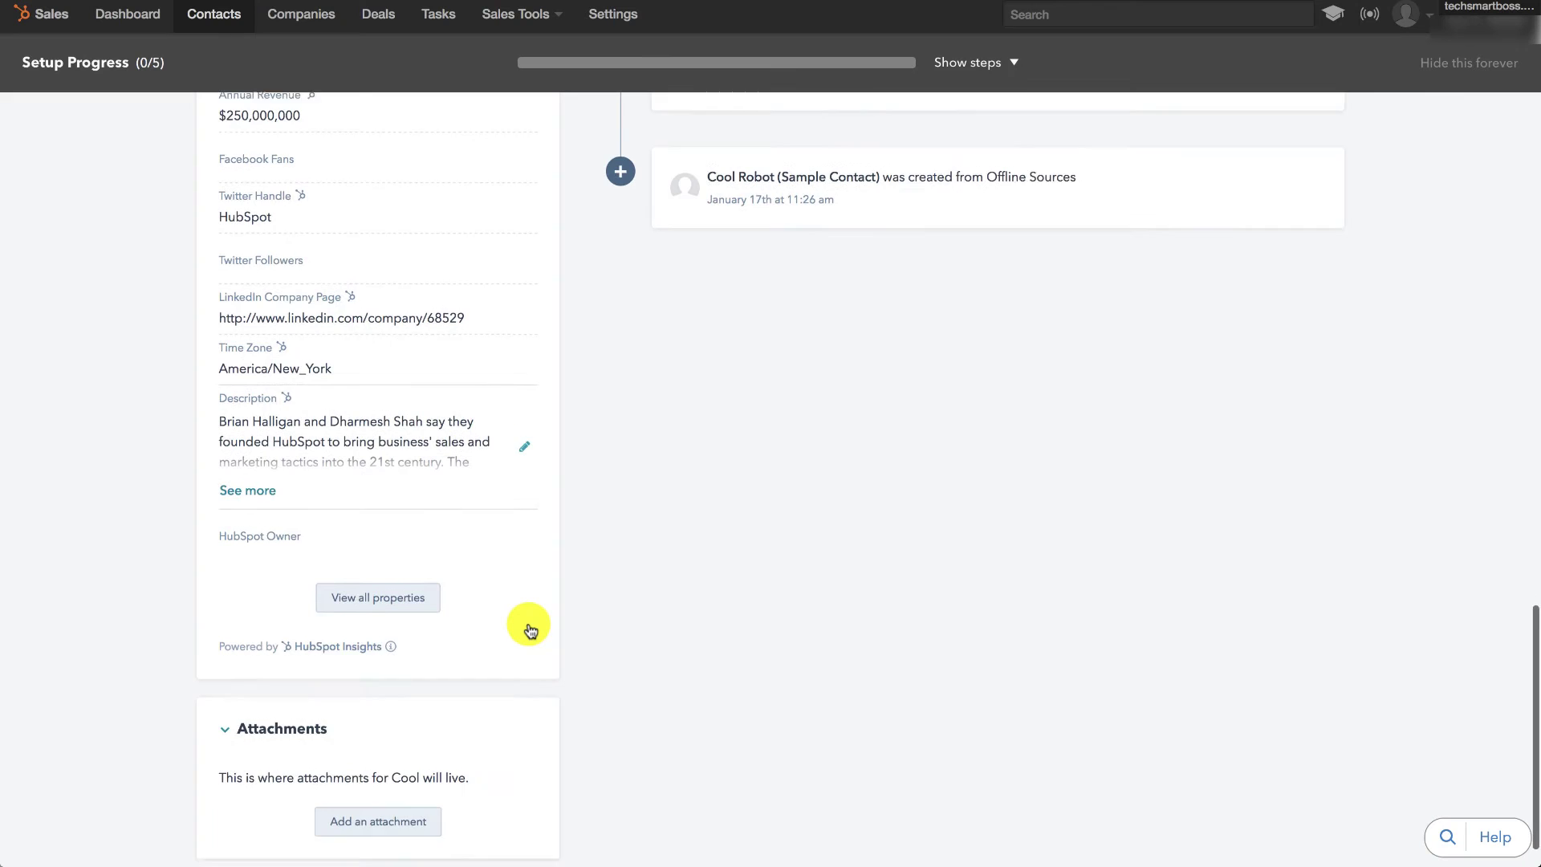
scroll(531, 630, up, 3)
scroll(530, 630, up, 5)
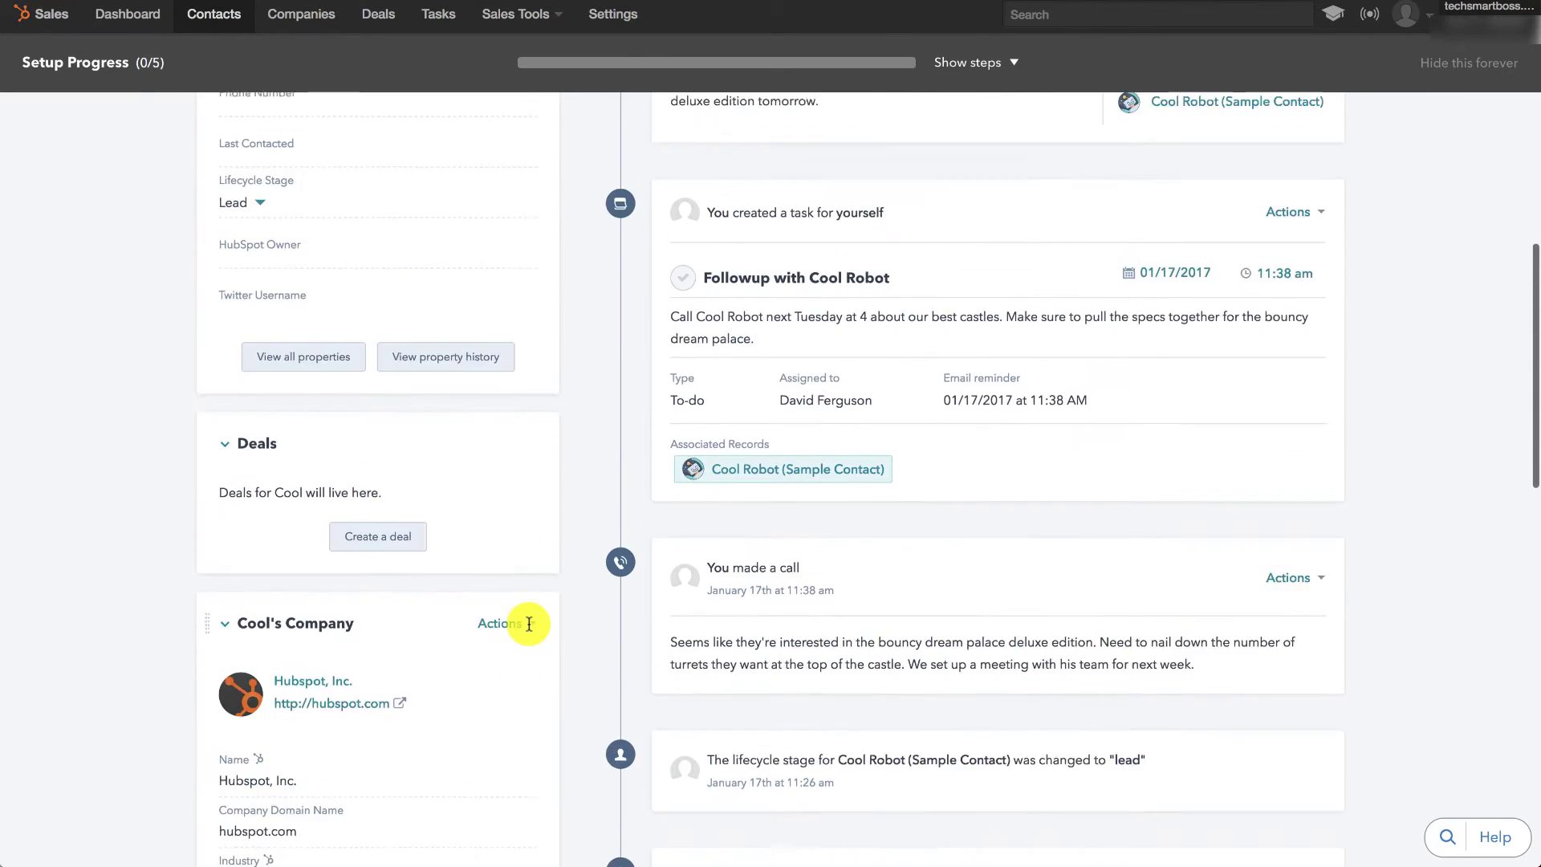
scroll(531, 629, up, 5)
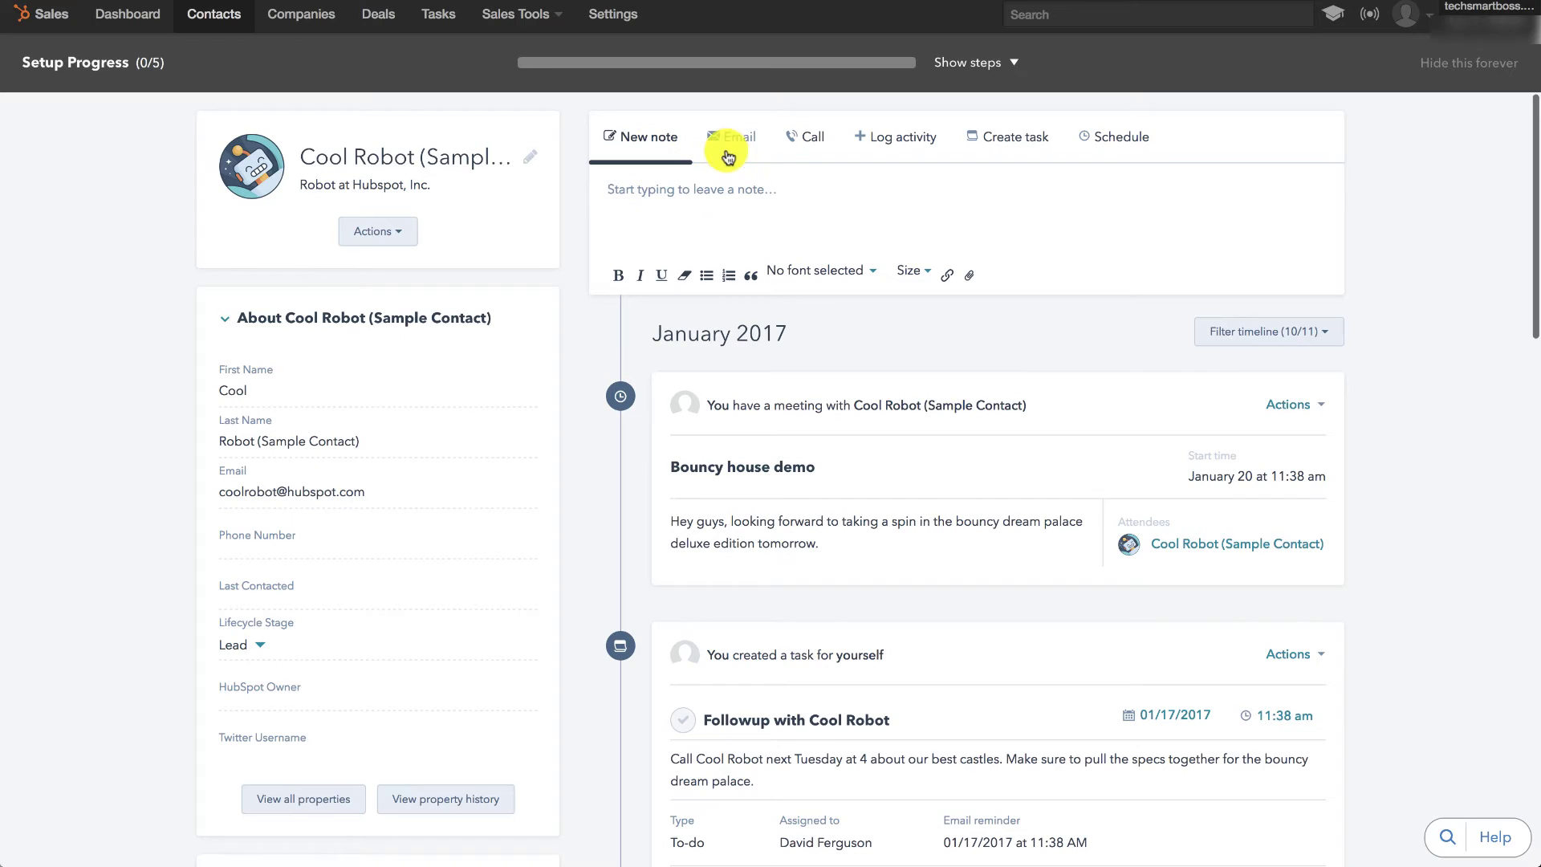
Preview the Call, Log activity (call type), Create task and Schedule forms on Cool Robot
click(815, 143)
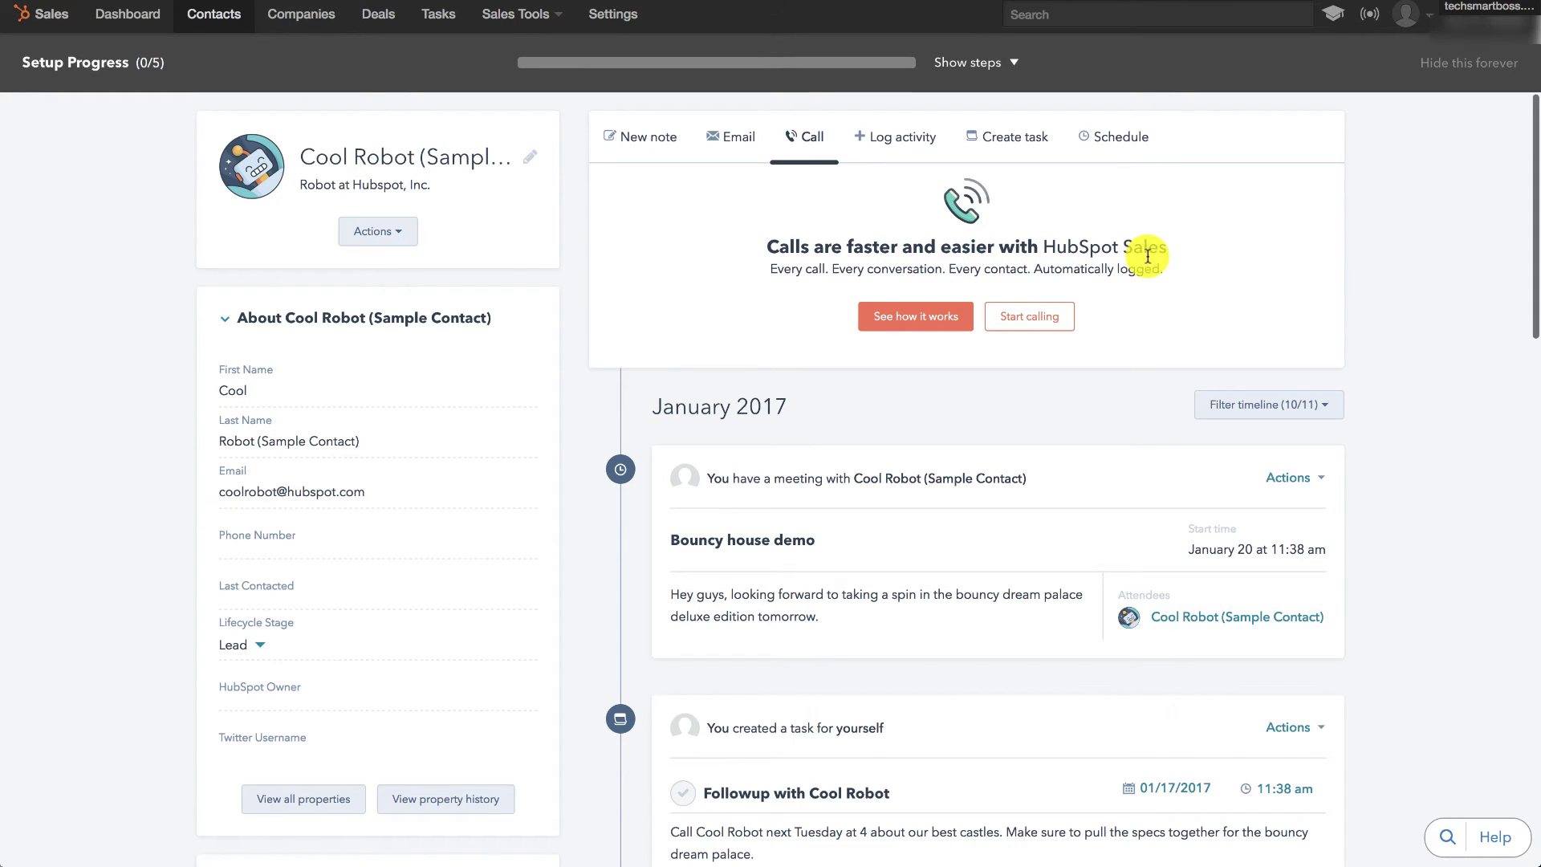
click(912, 139)
click(646, 192)
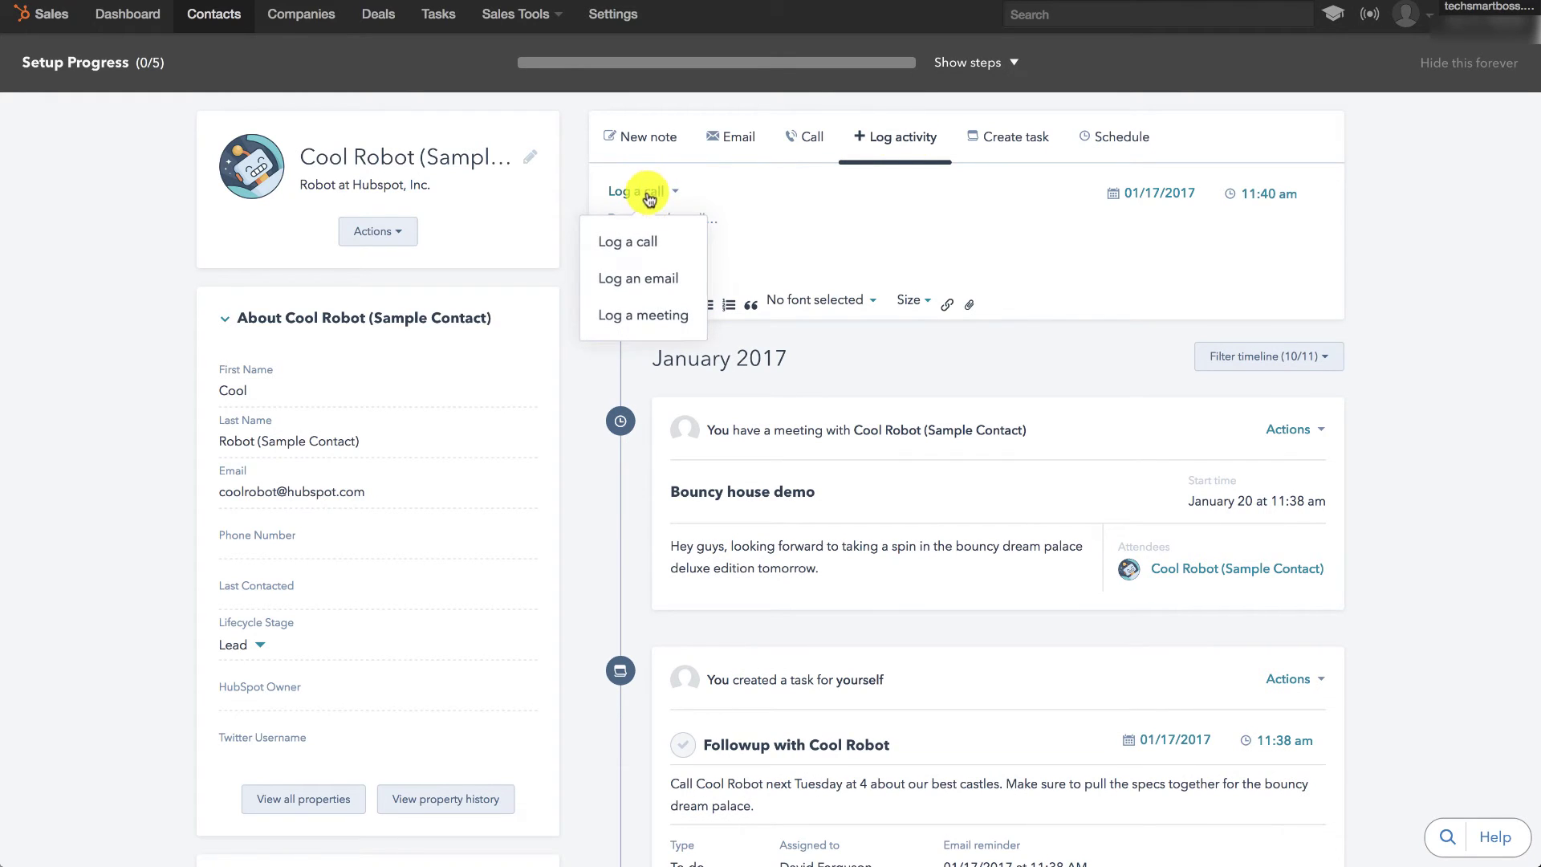
click(651, 241)
click(1005, 140)
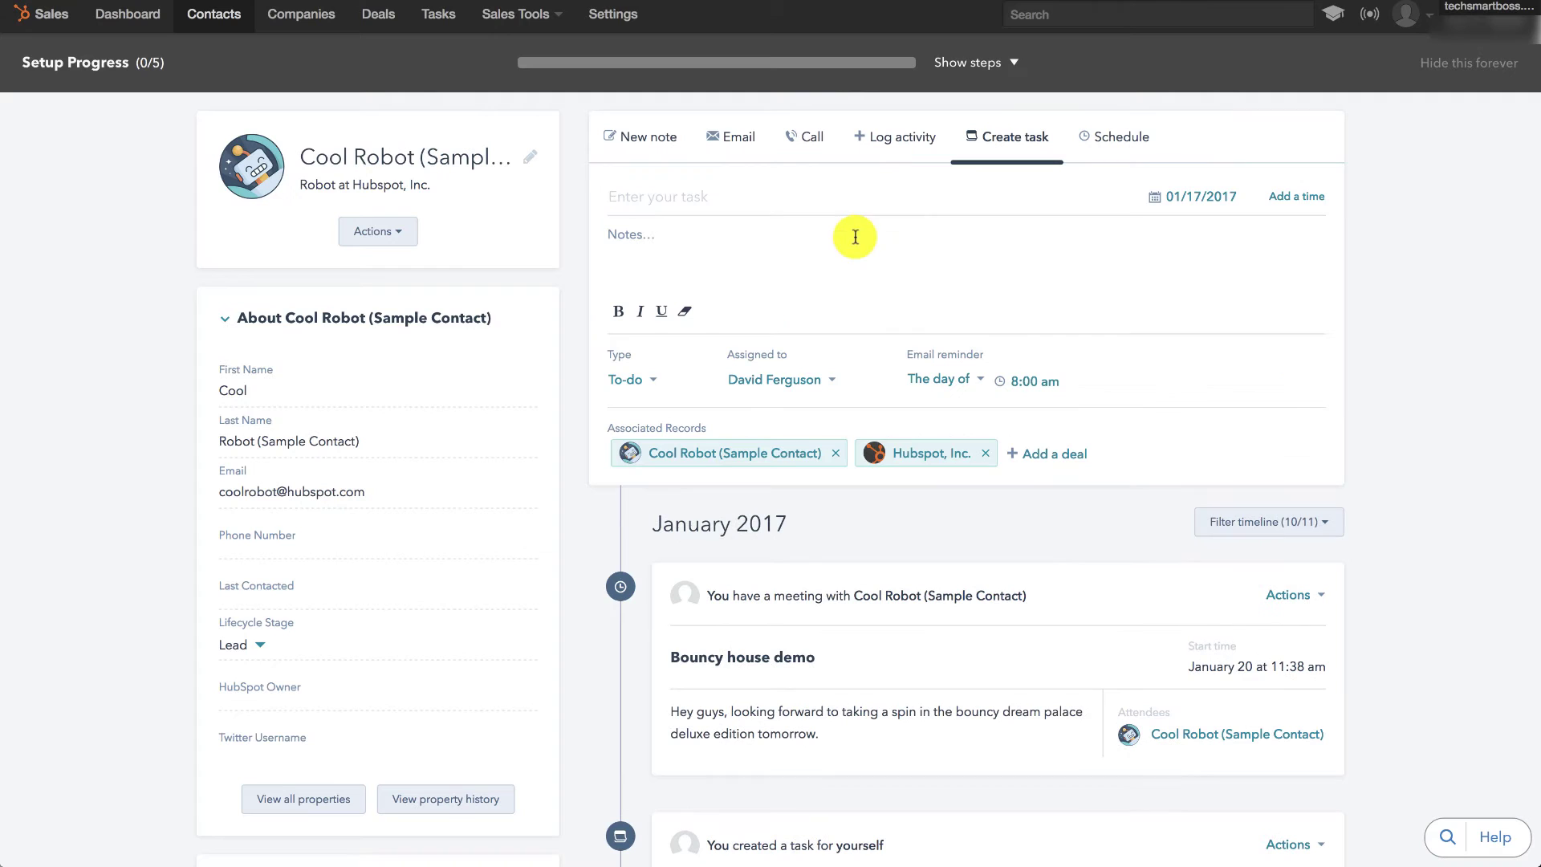
click(1118, 140)
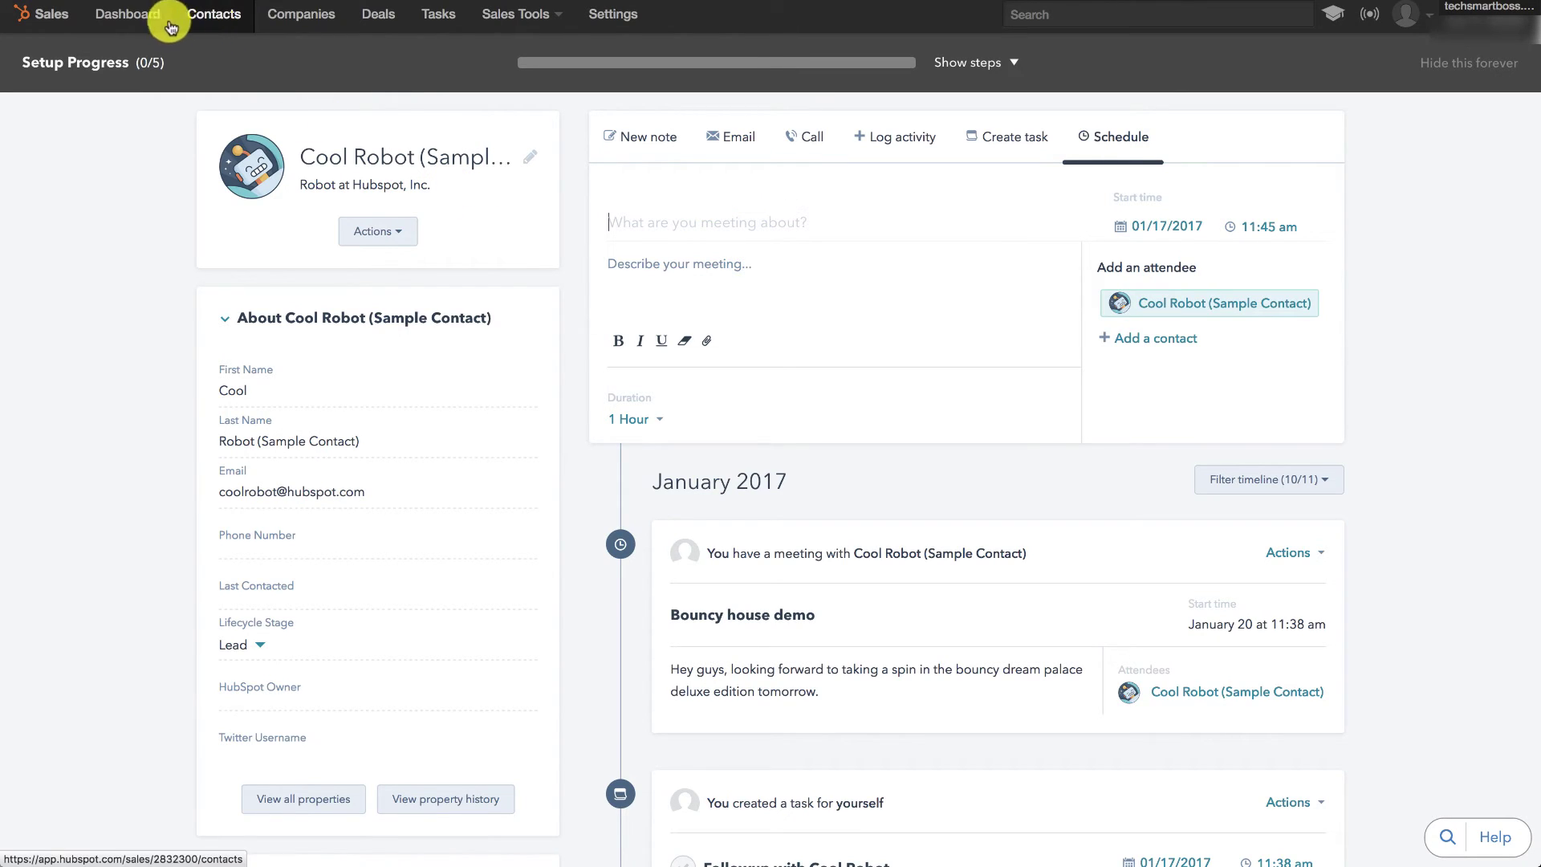
View the Sales Dashboard and check its Team members filter without changing it
click(127, 18)
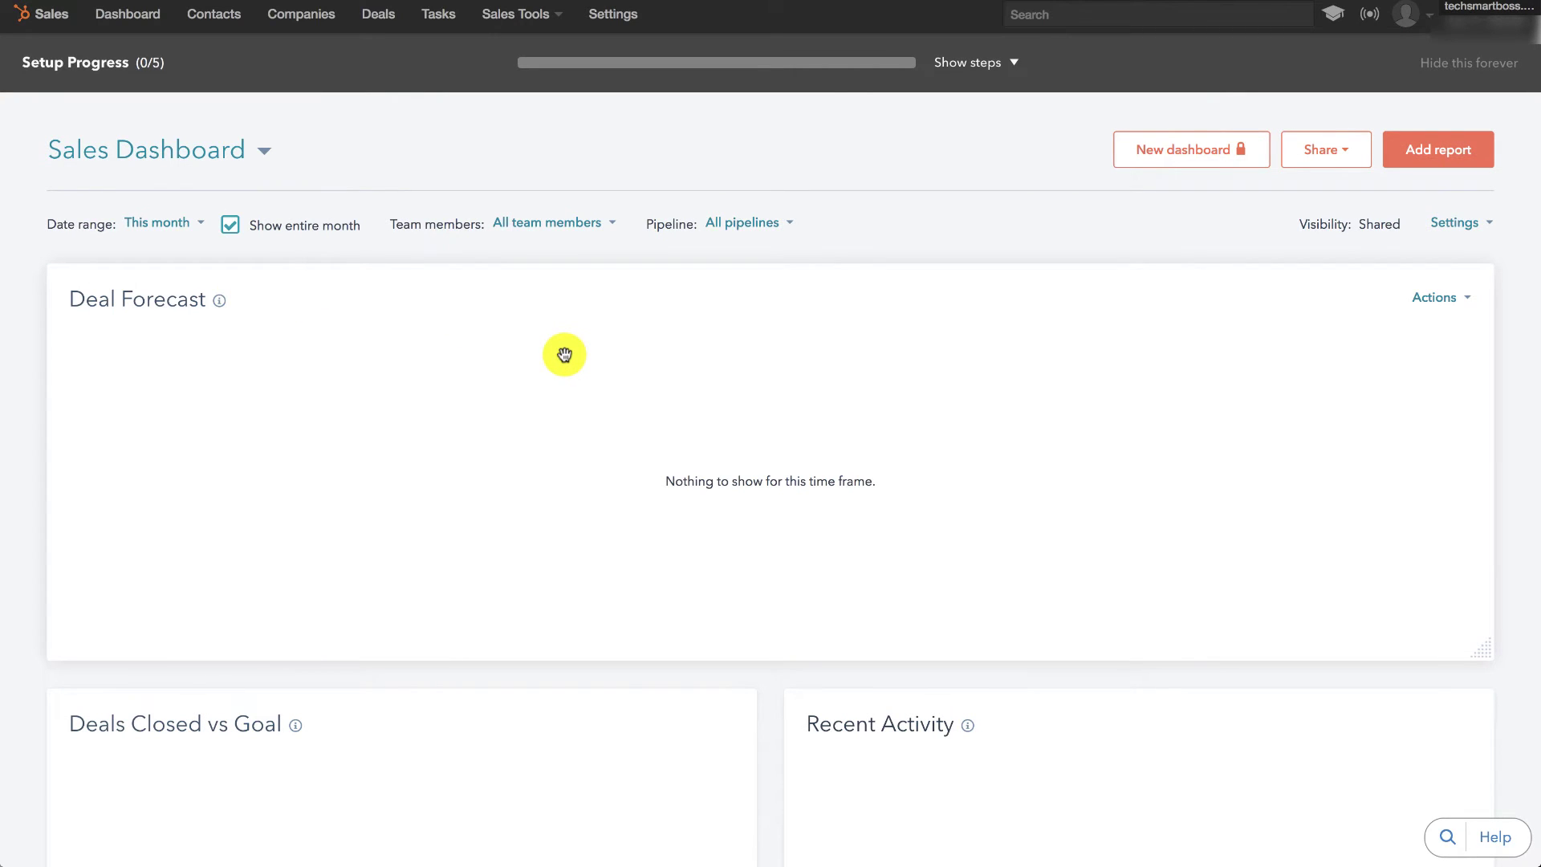
scroll(595, 441, down, 2)
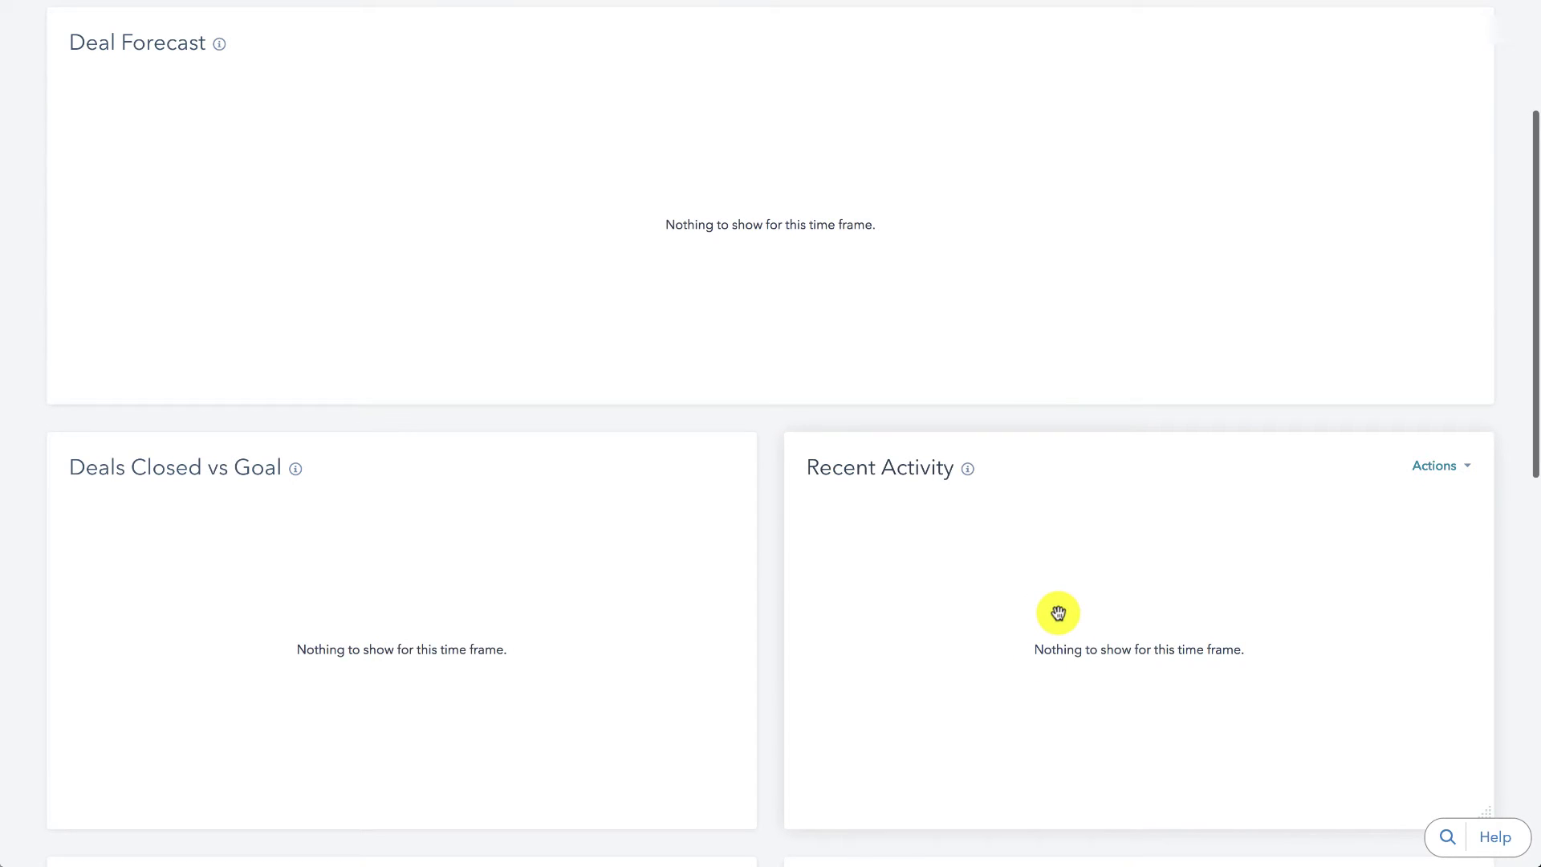
scroll(1058, 614, up, 1)
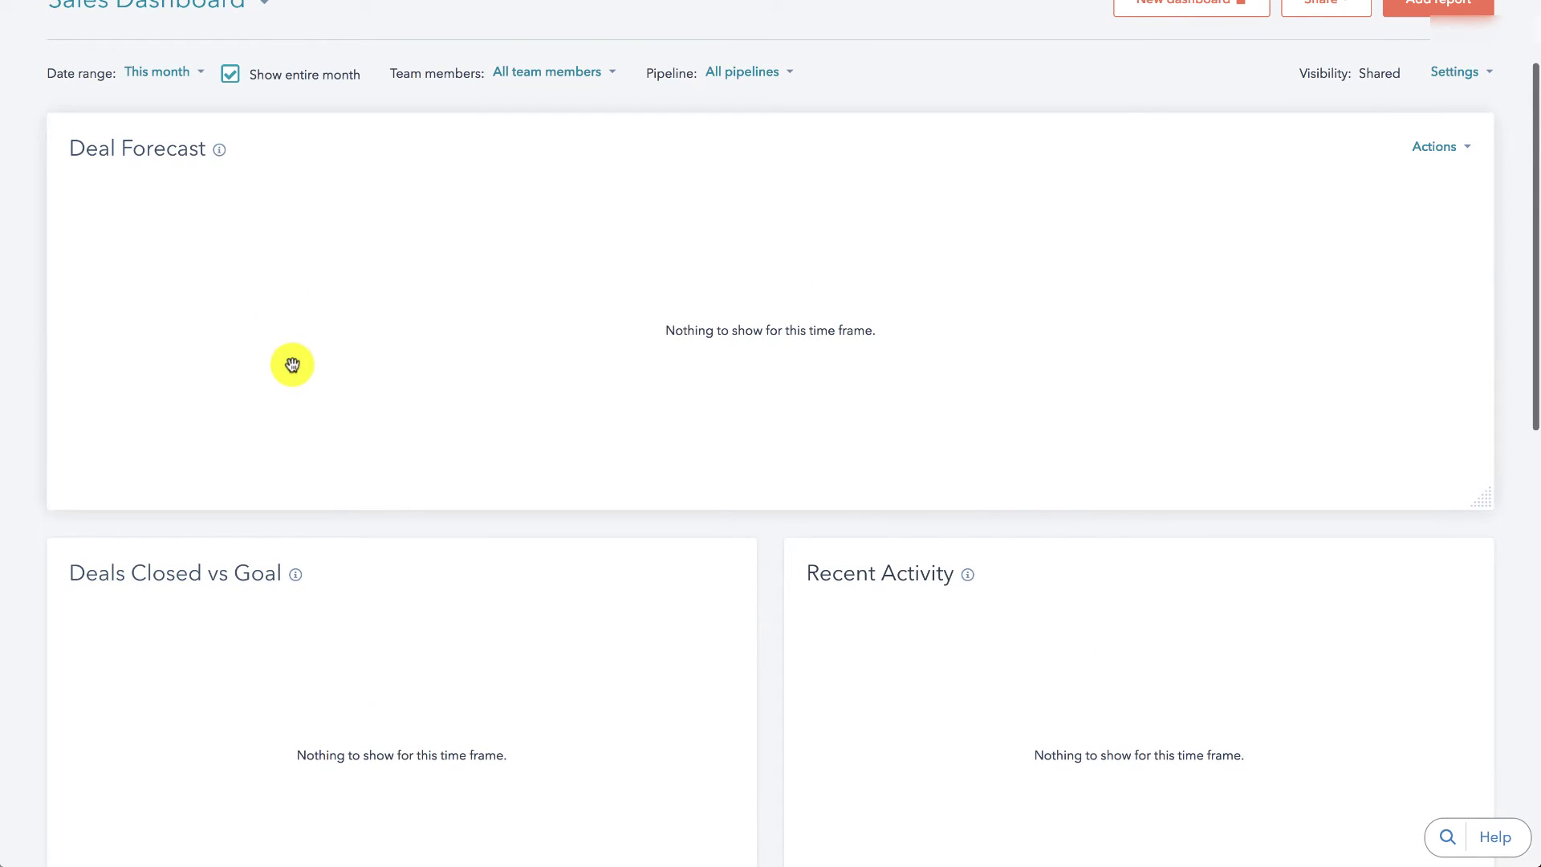
scroll(292, 365, down, 3)
scroll(293, 365, down, 2)
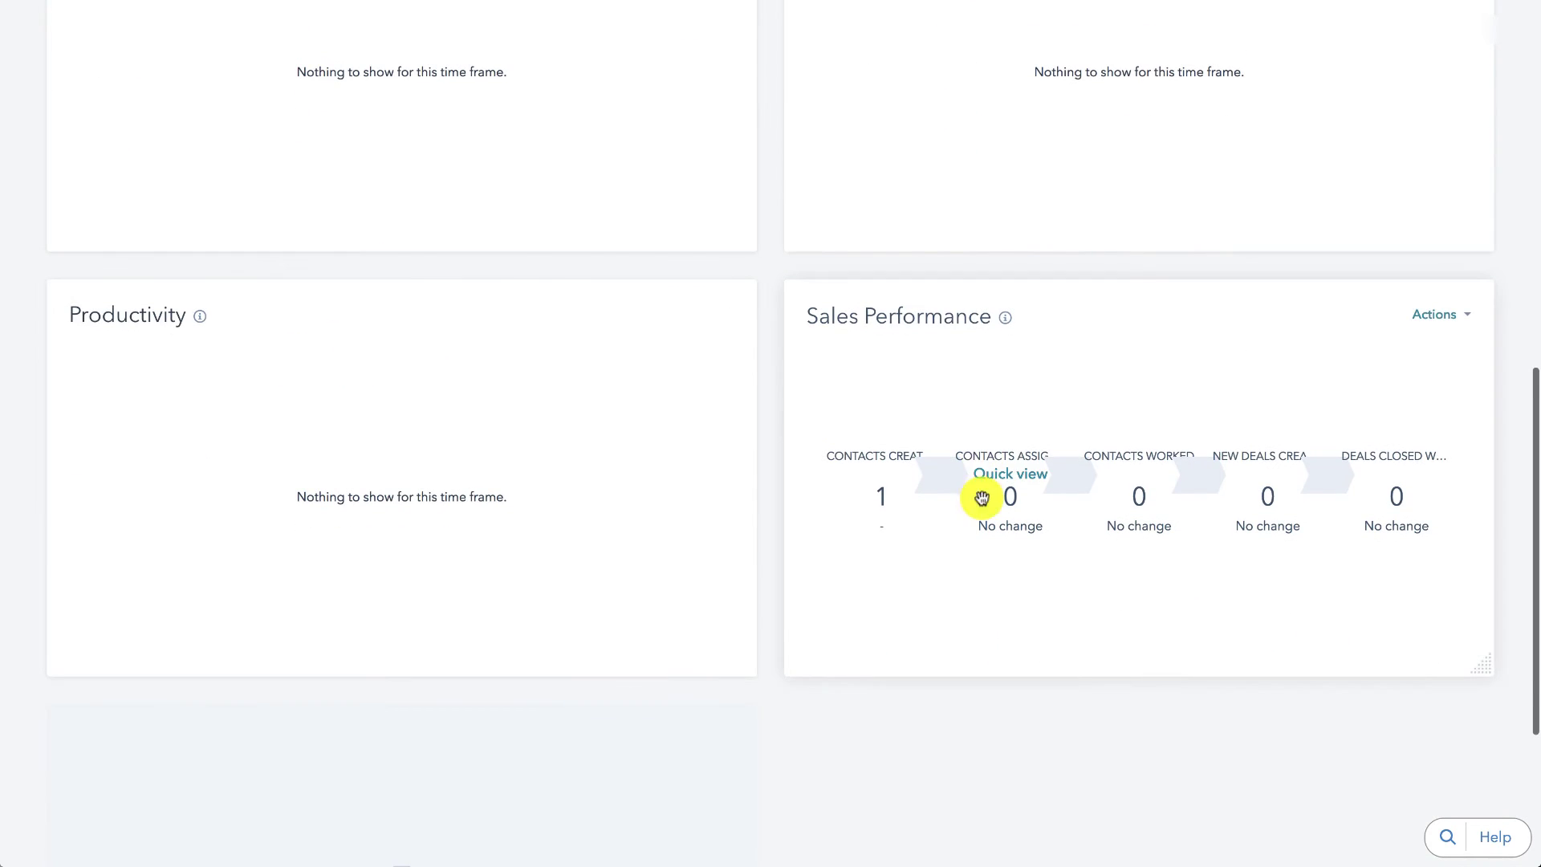
mouse_move(1139, 496)
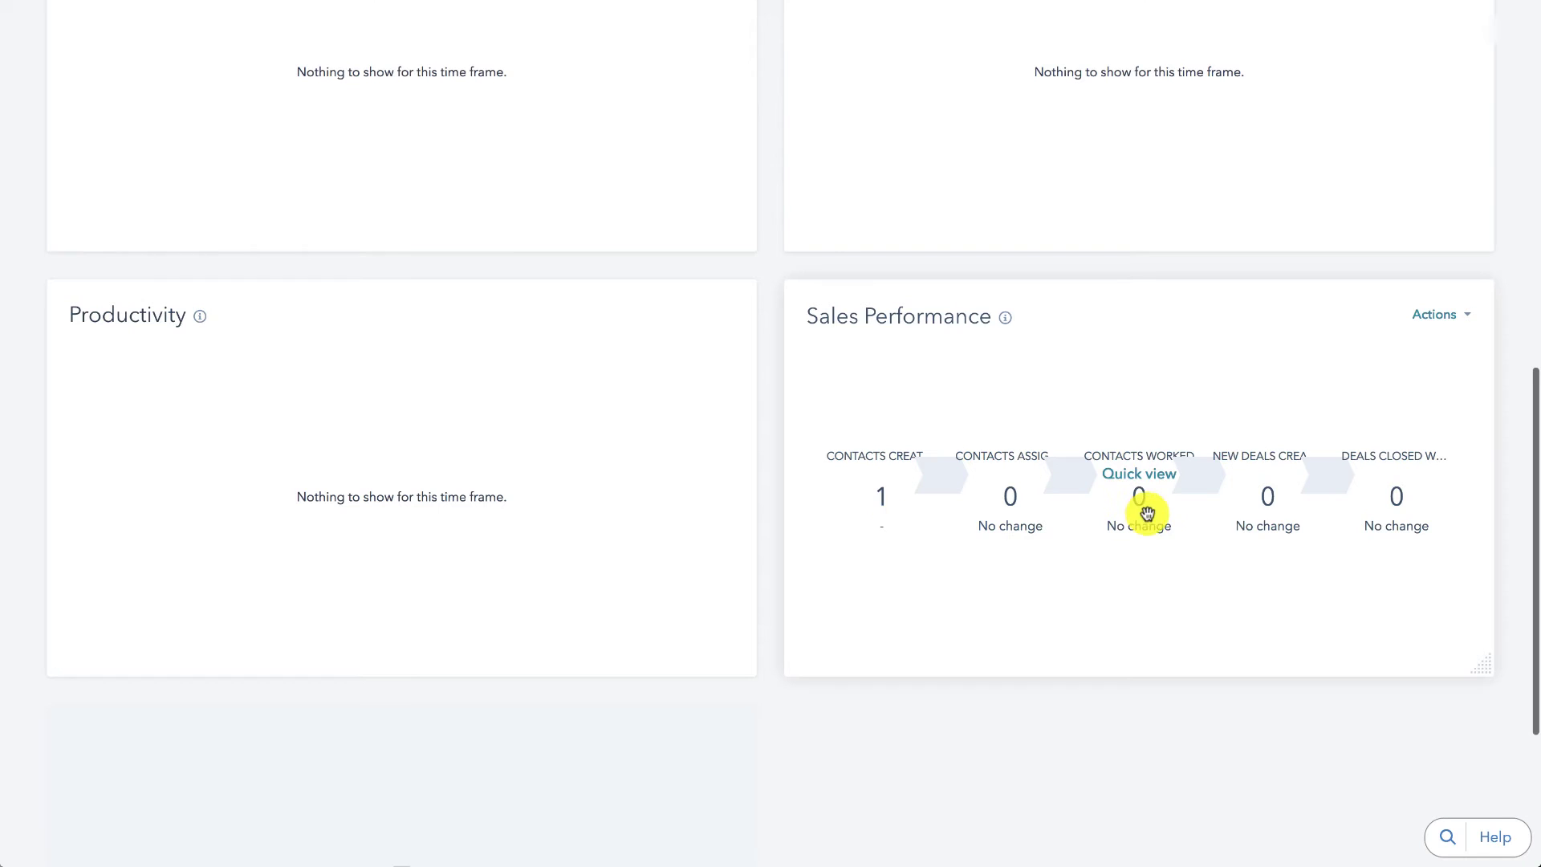
scroll(1273, 516, up, 5)
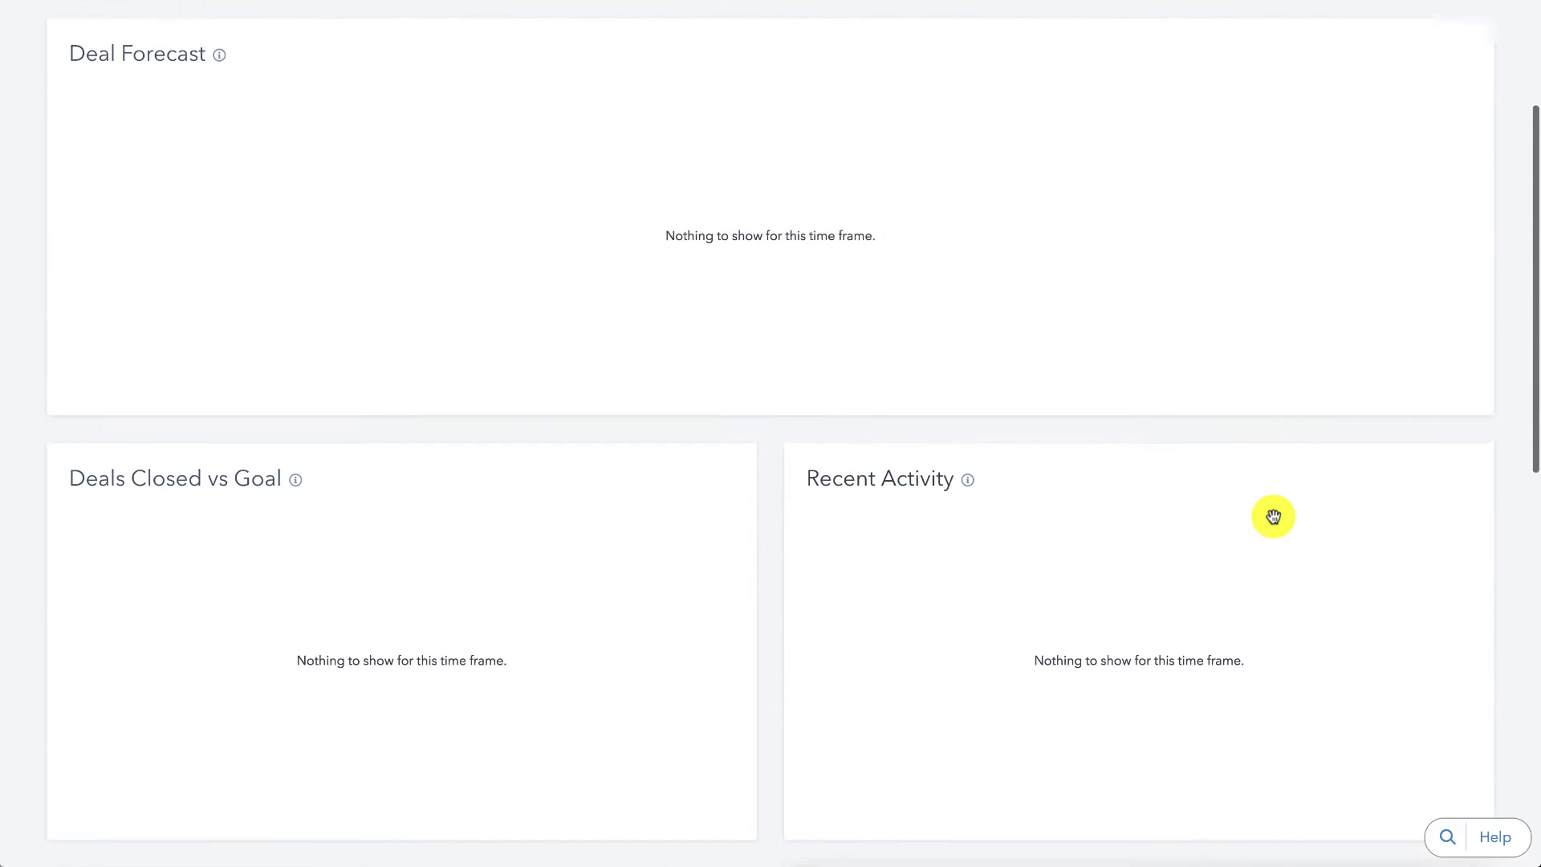
scroll(1273, 516, up, 2)
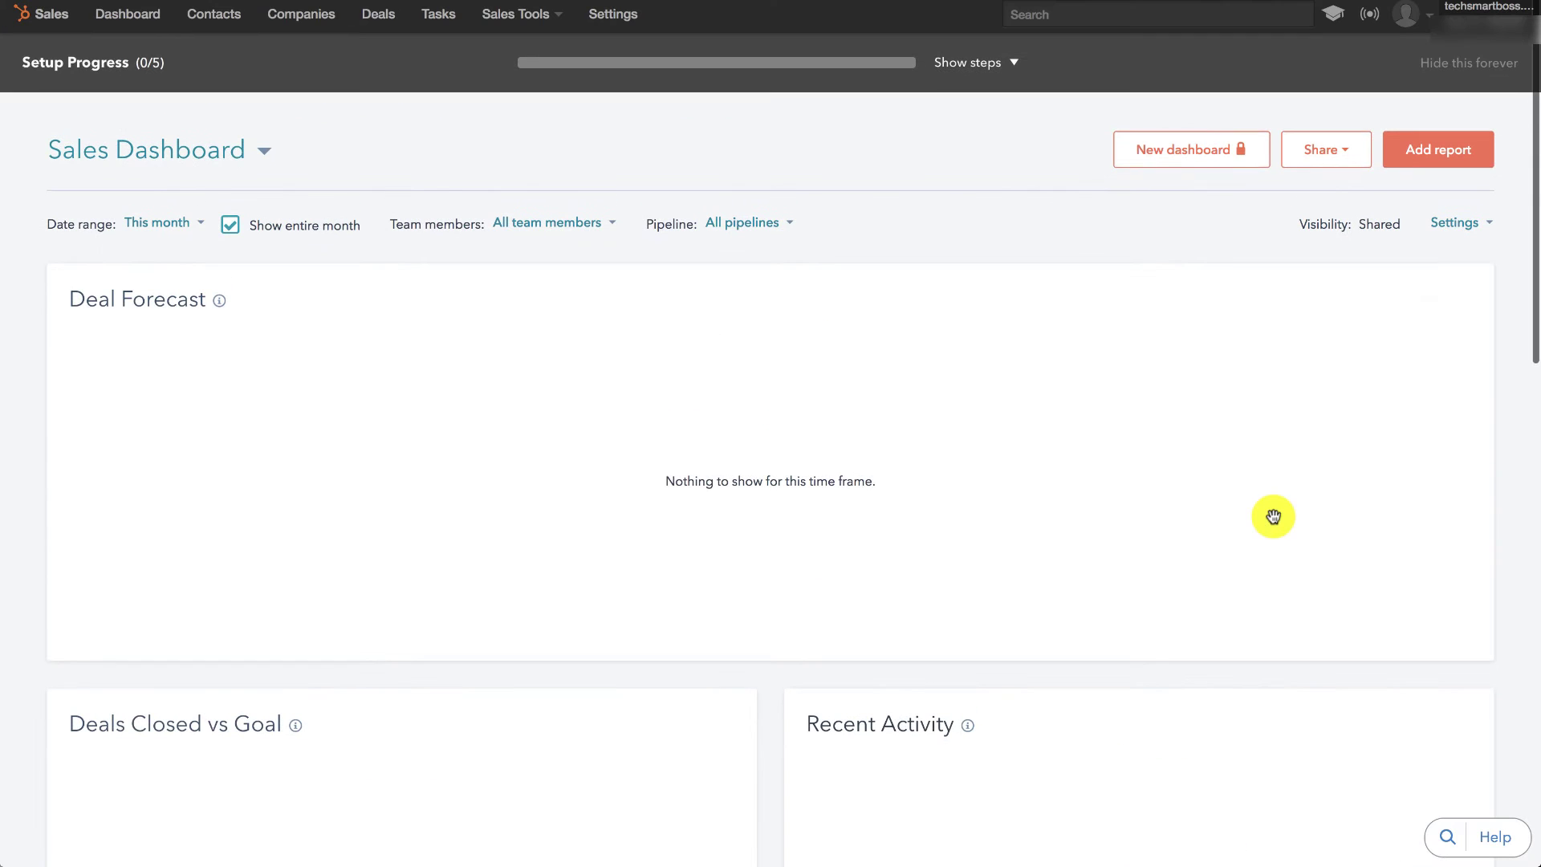
click(600, 228)
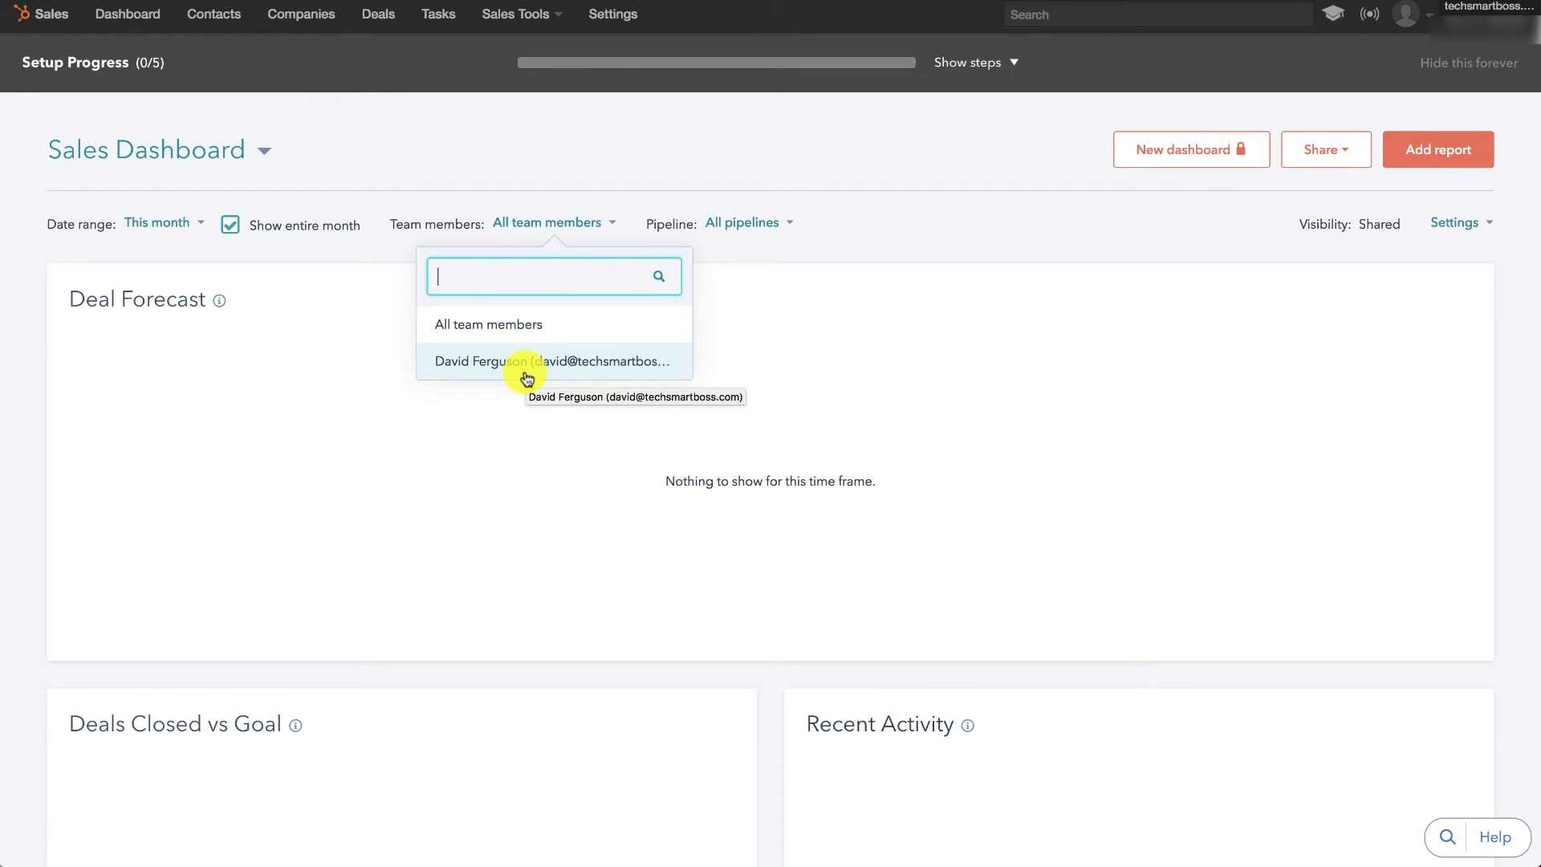
click(613, 230)
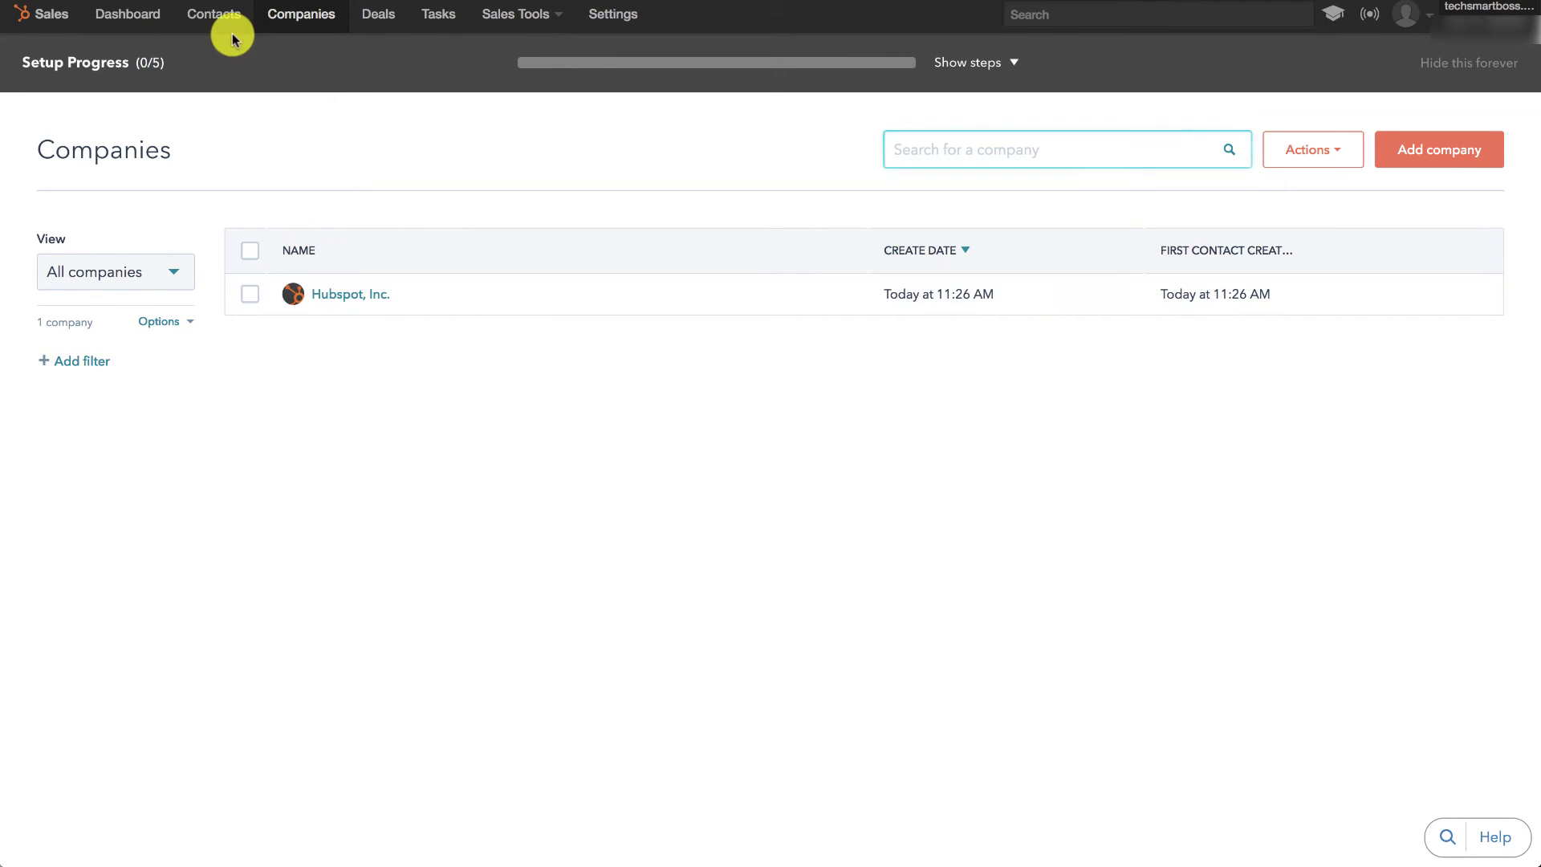
click(294, 45)
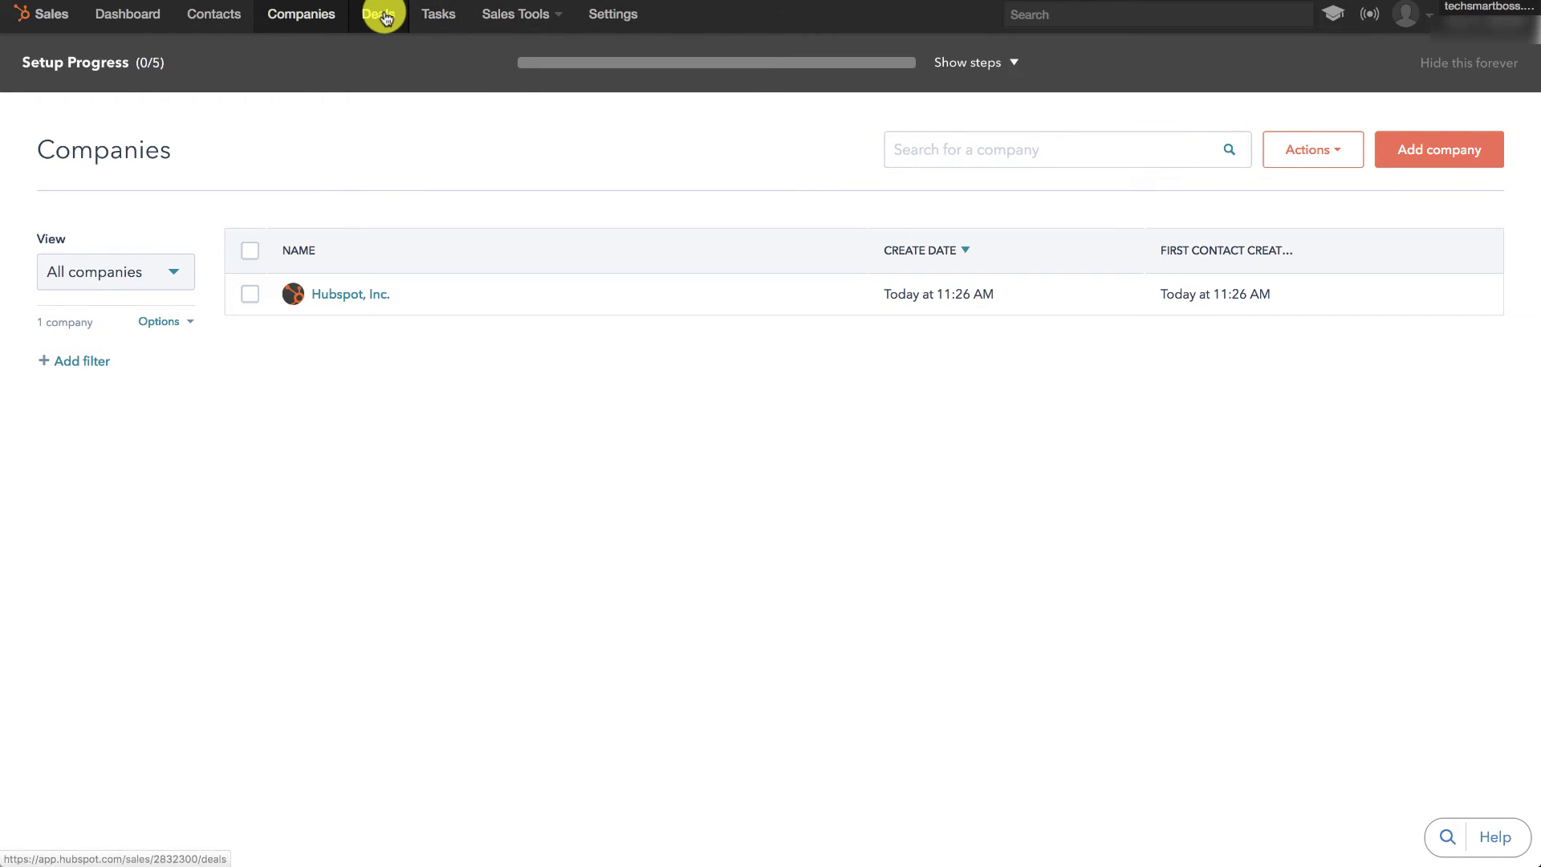
Open Deals, toggle between Table and Board views, and check the Options and Add filter panels
click(383, 17)
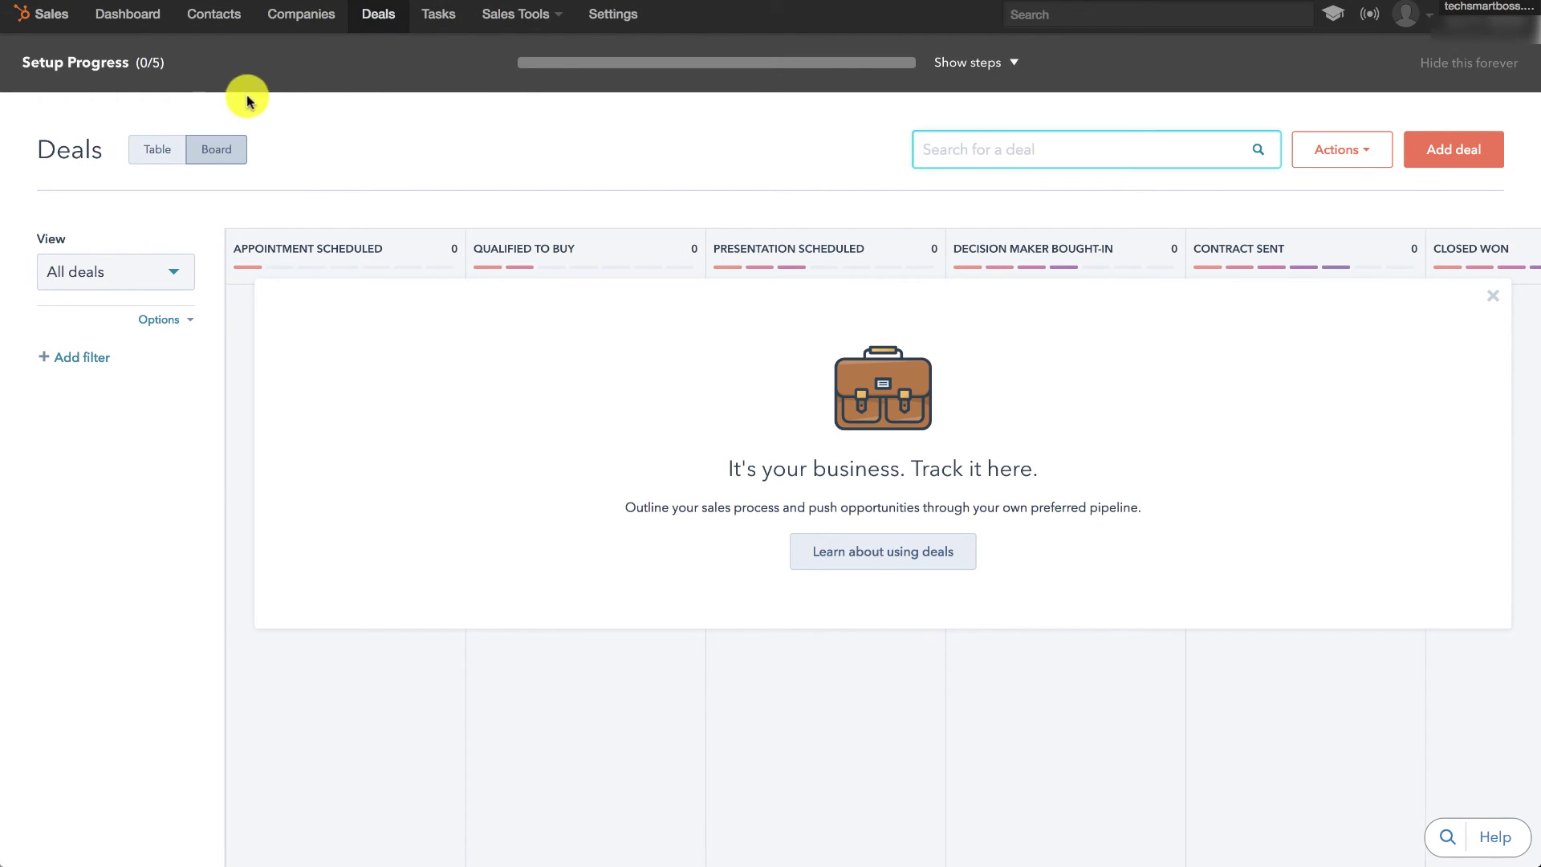
click(164, 151)
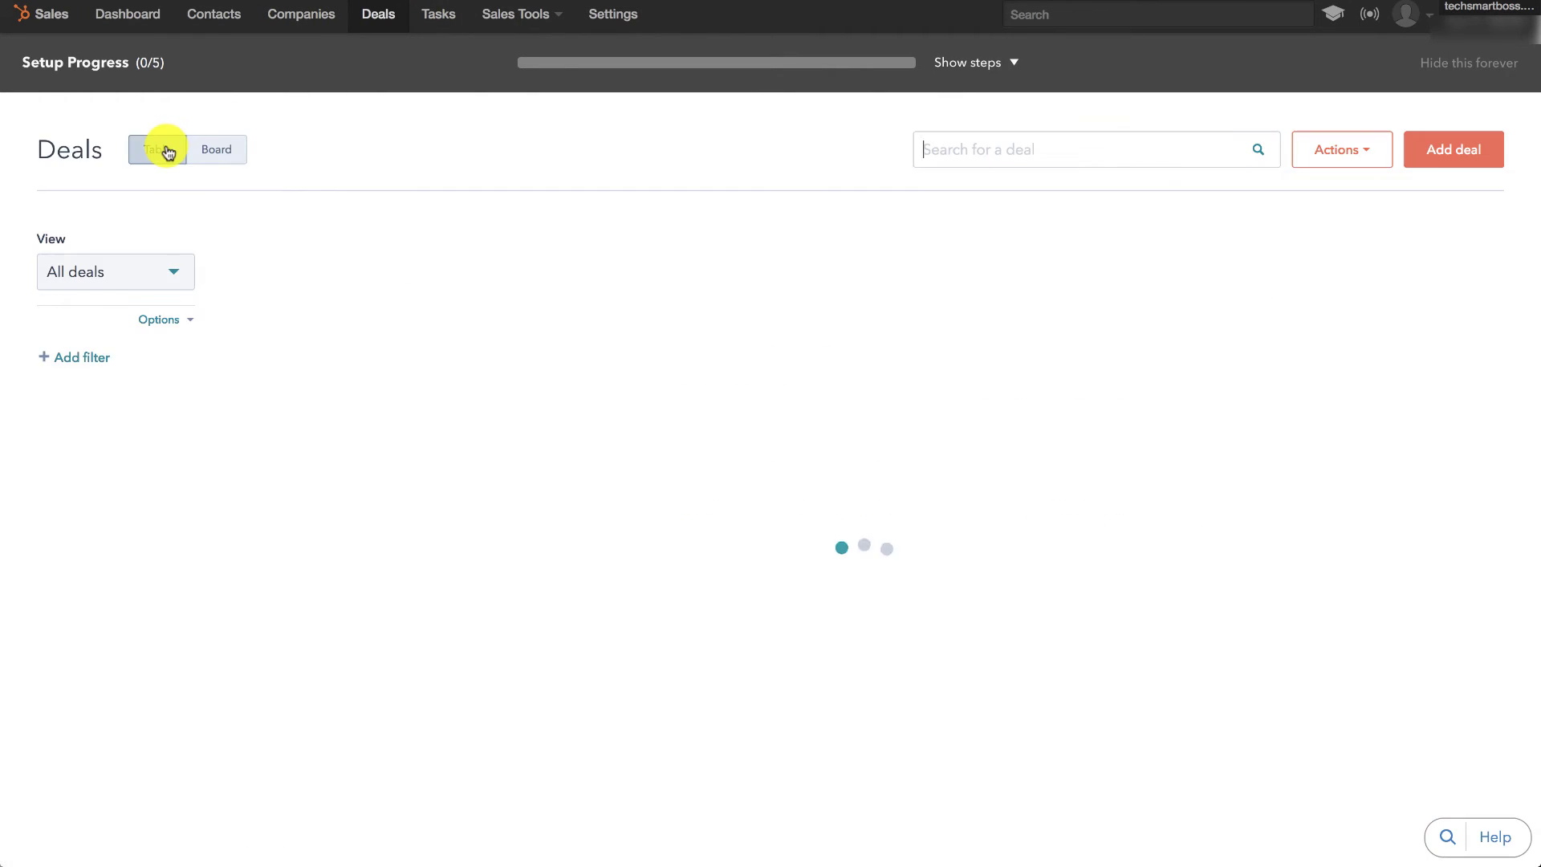
click(218, 154)
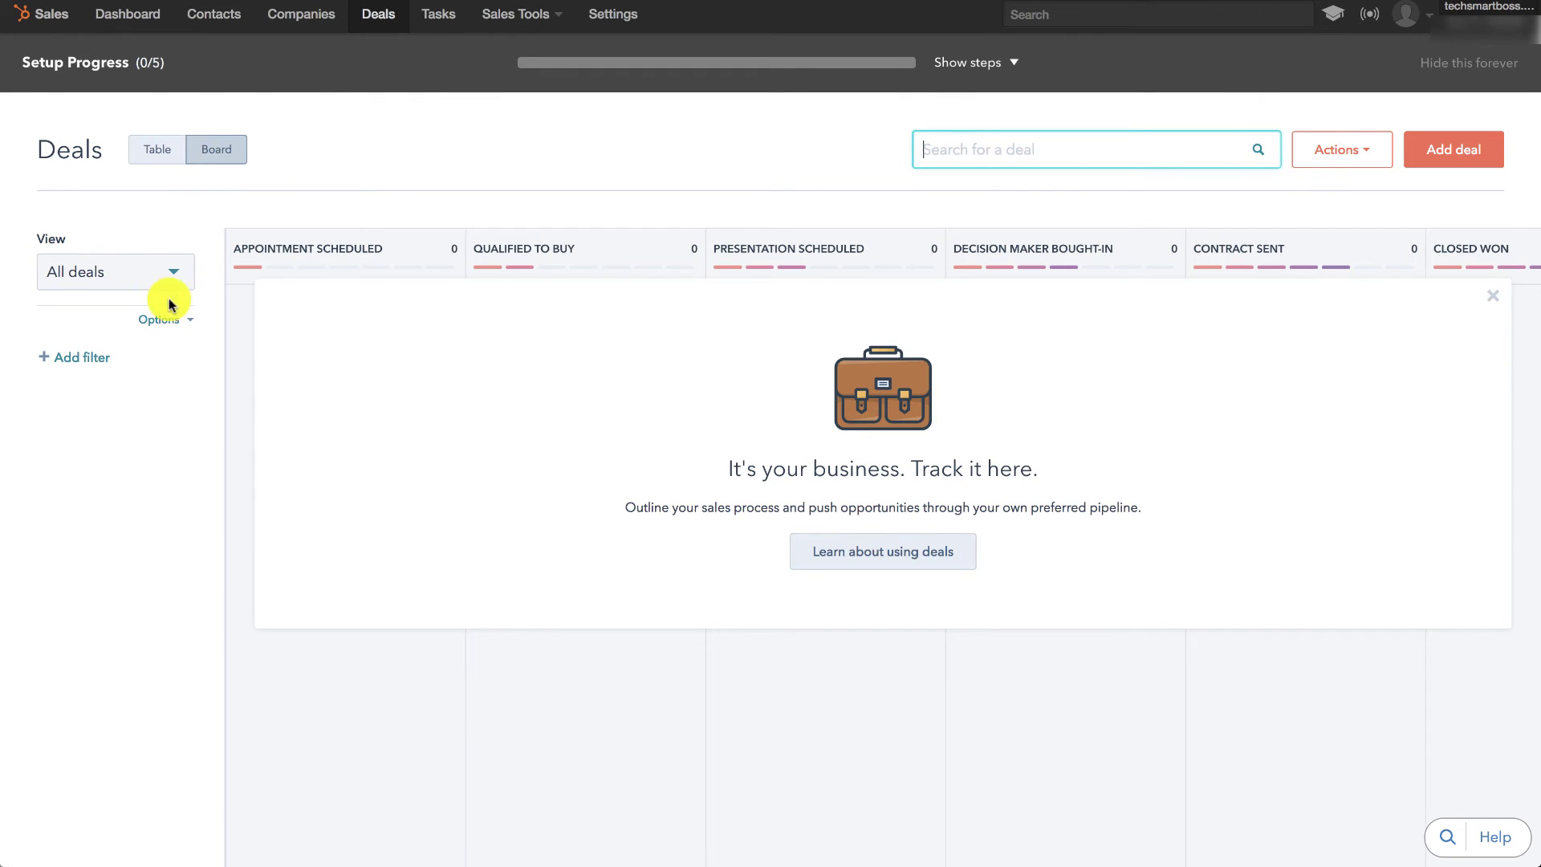
click(169, 323)
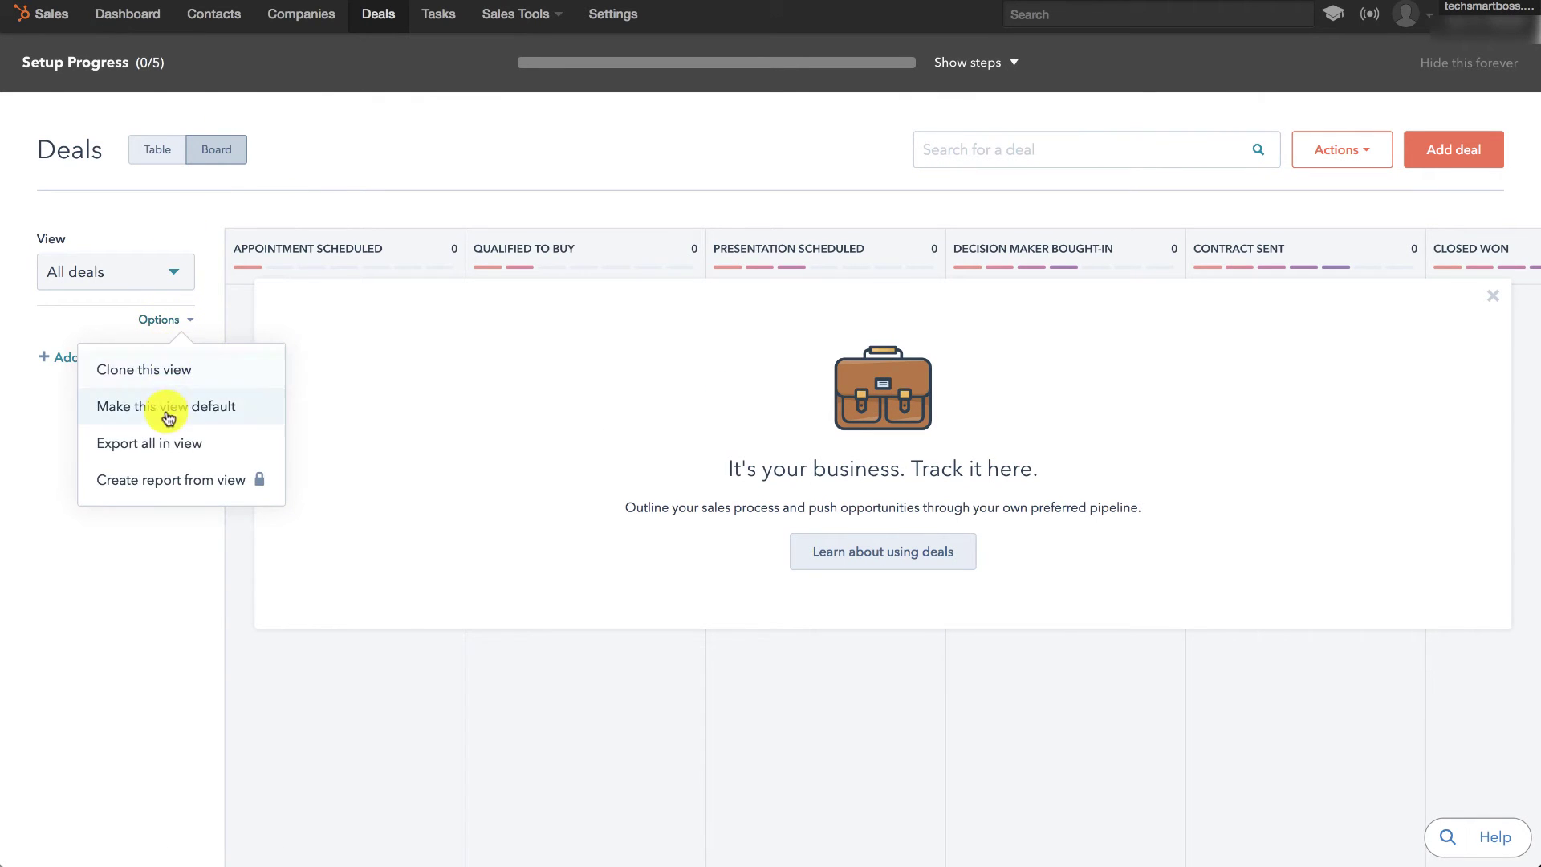
click(176, 318)
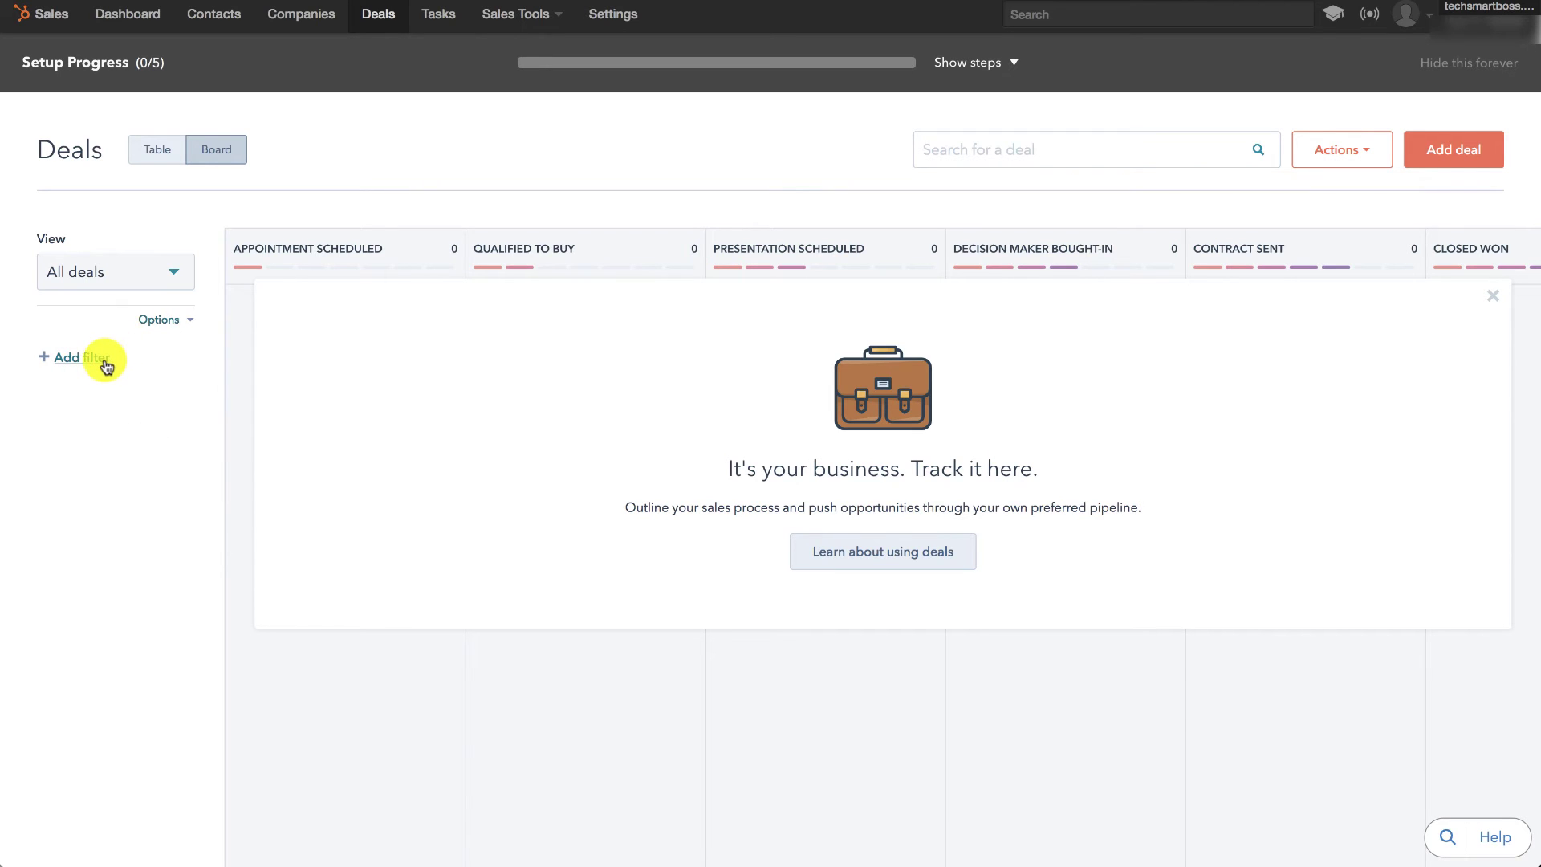
click(46, 359)
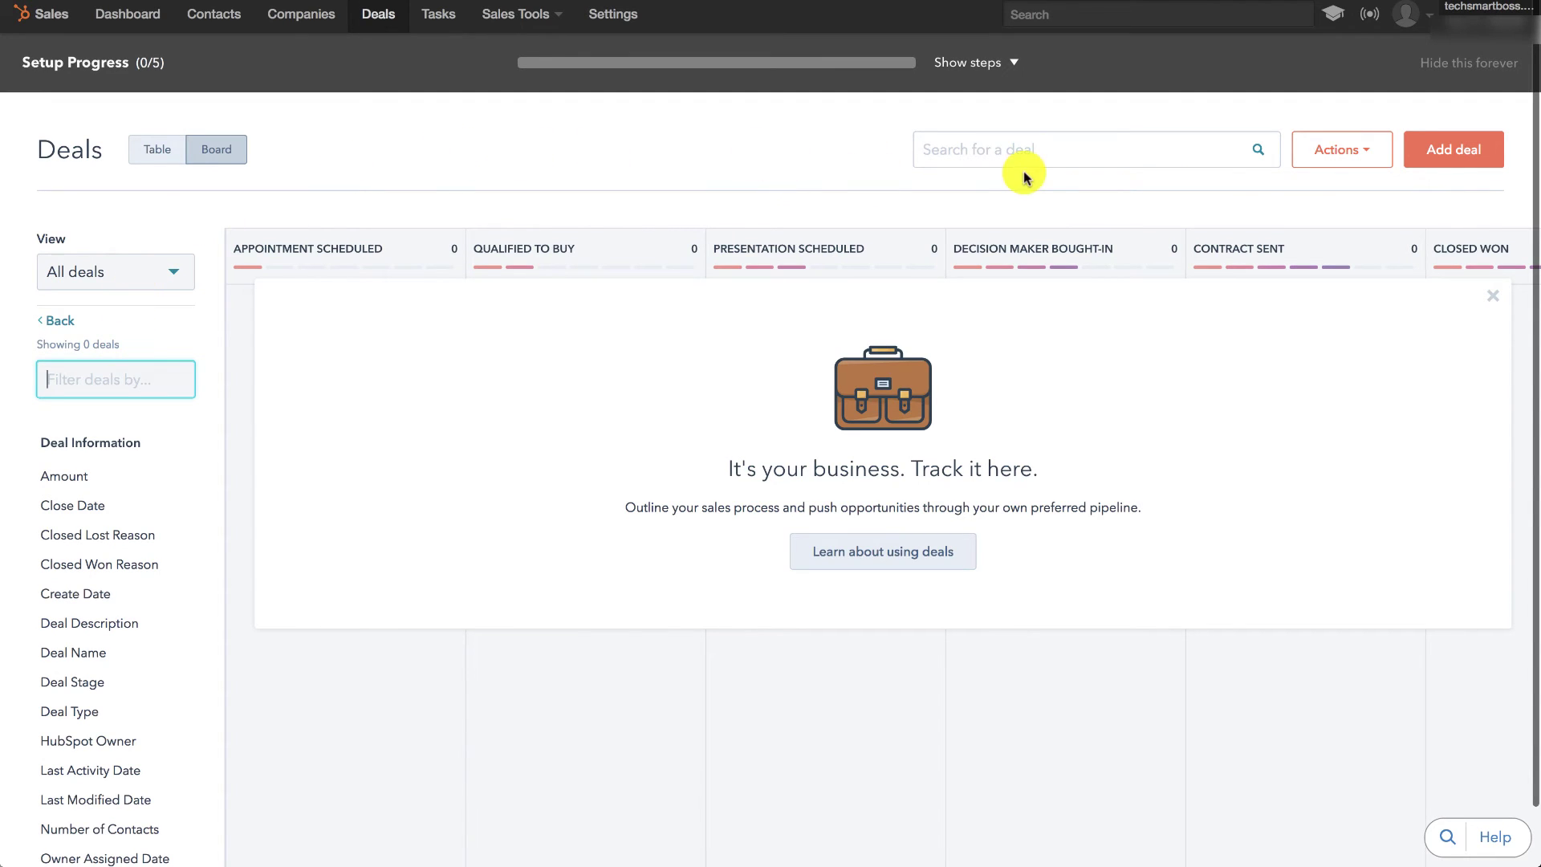
Open the Edit deal stages settings from Actions, then go to the Tasks board
click(1325, 164)
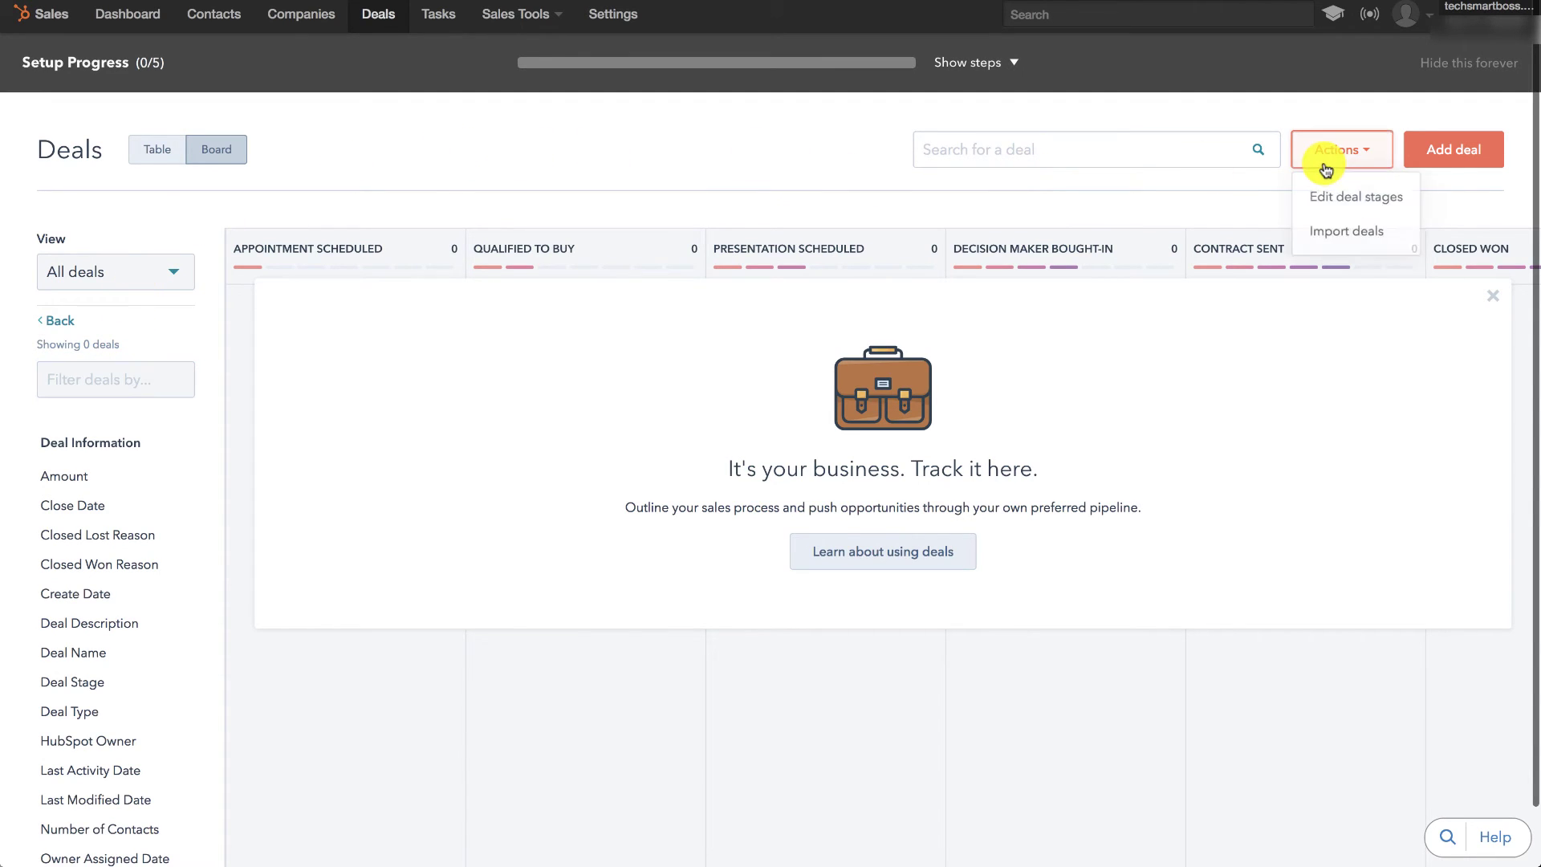
click(1339, 203)
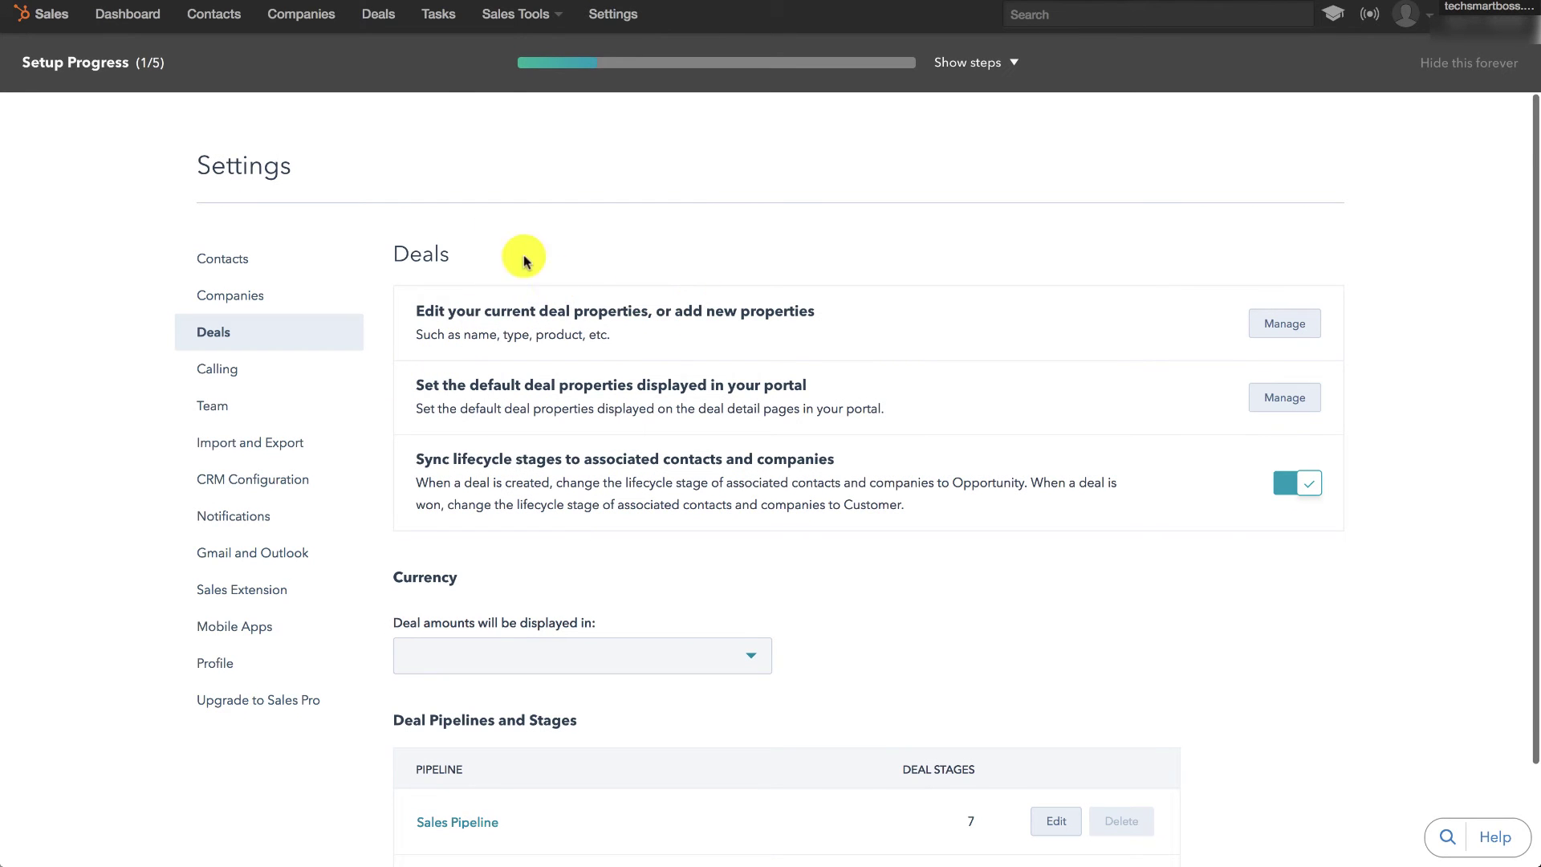
click(445, 15)
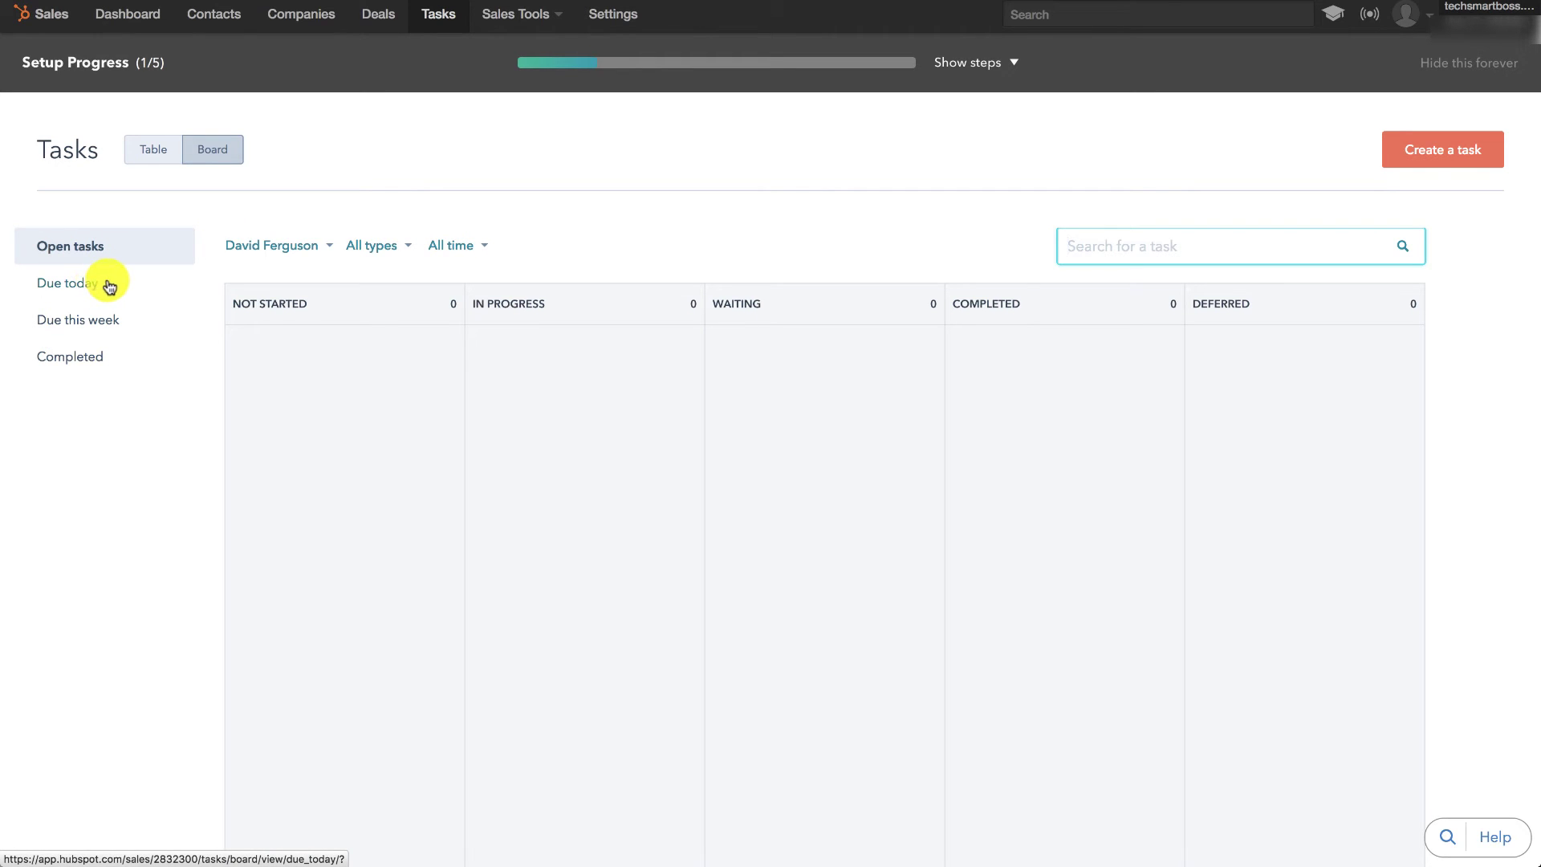
click(167, 161)
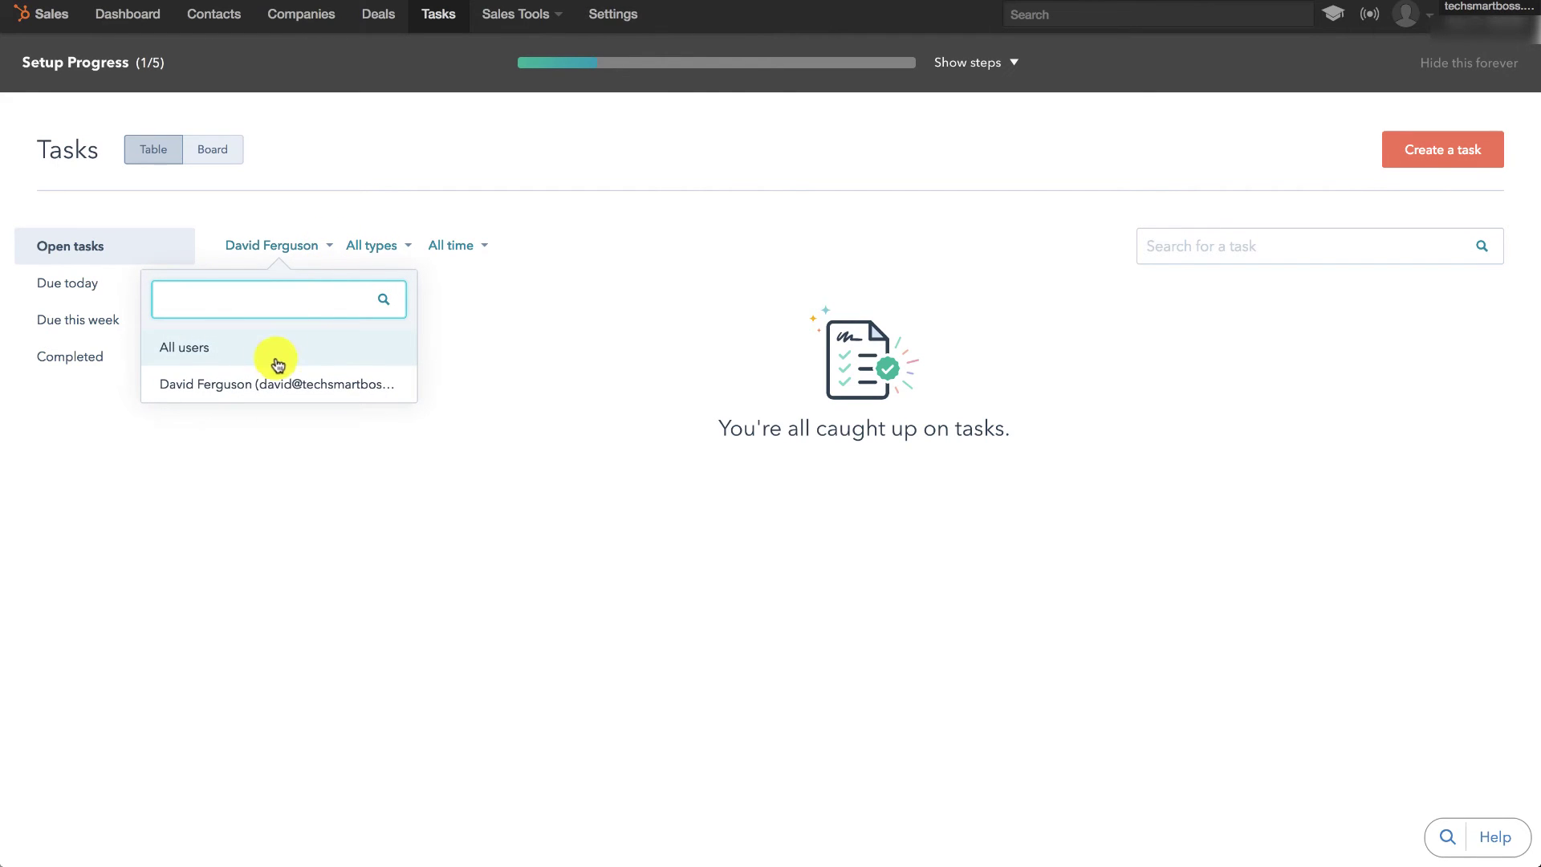
click(334, 250)
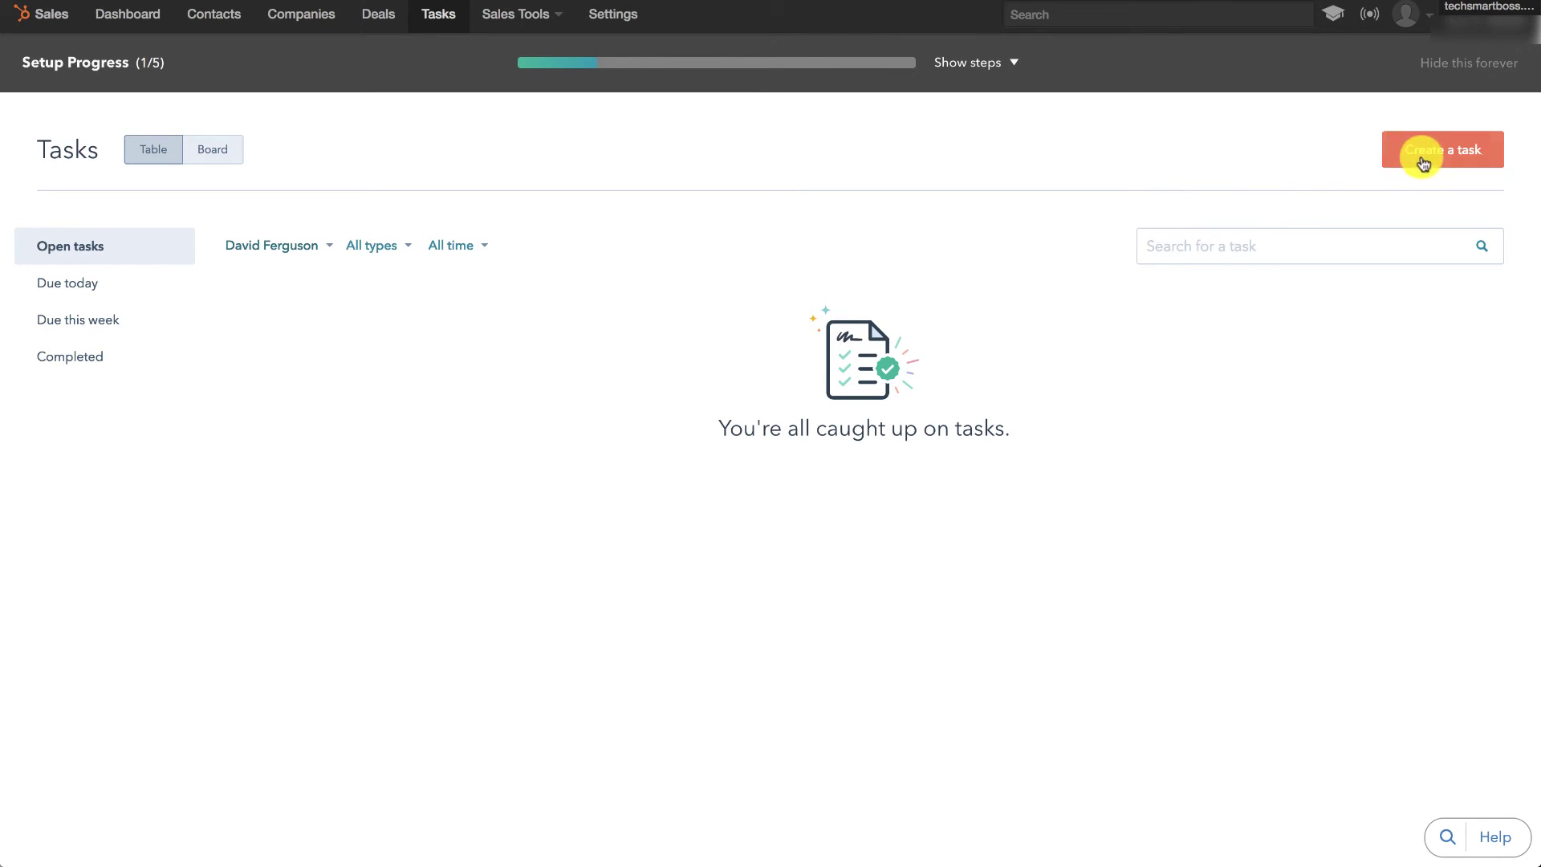
click(1447, 156)
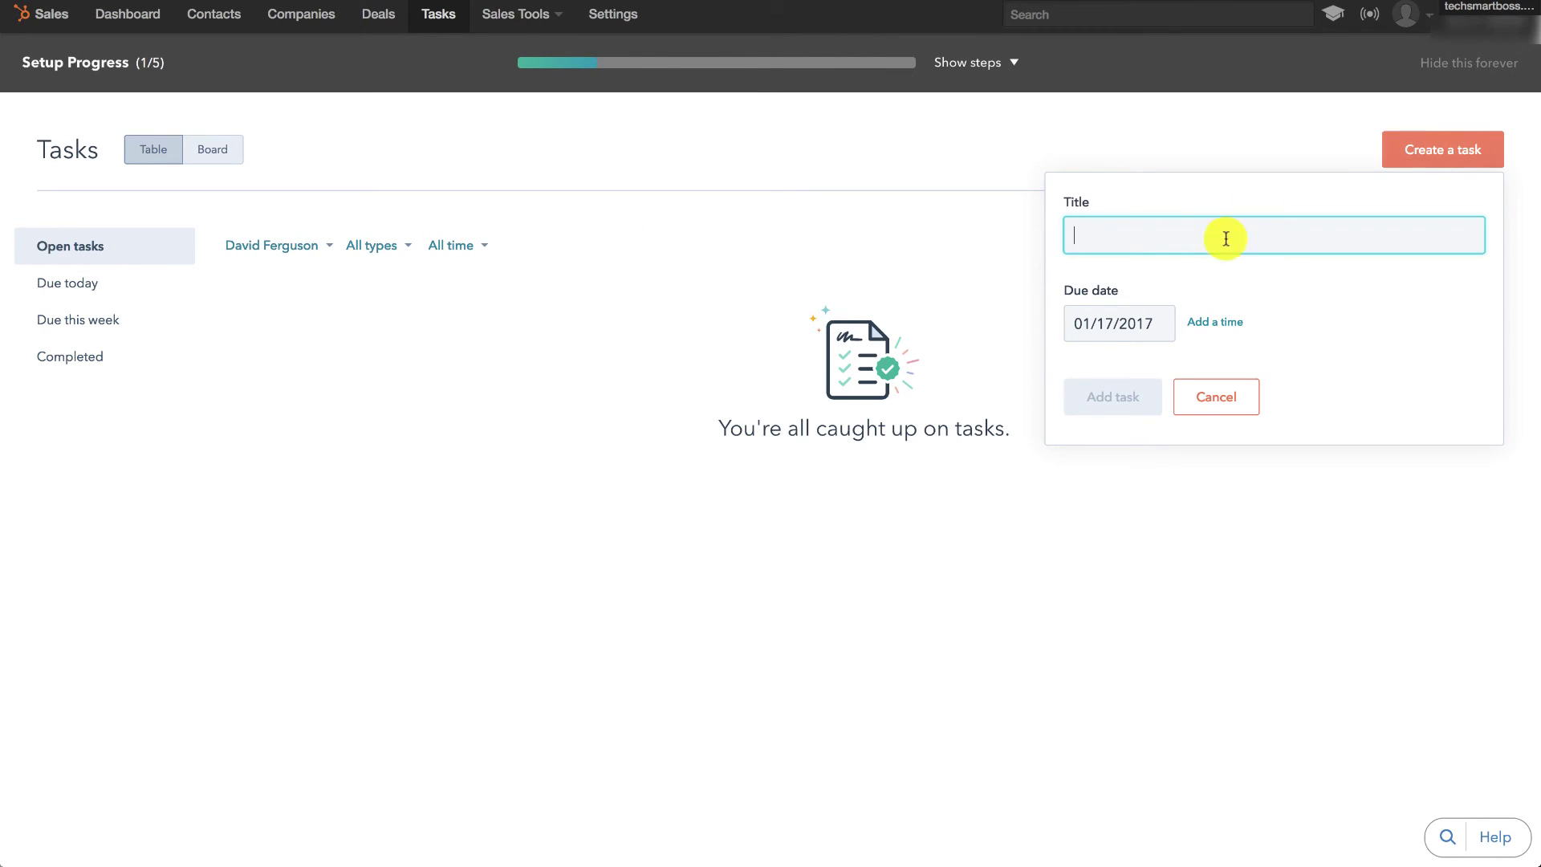
click(1201, 385)
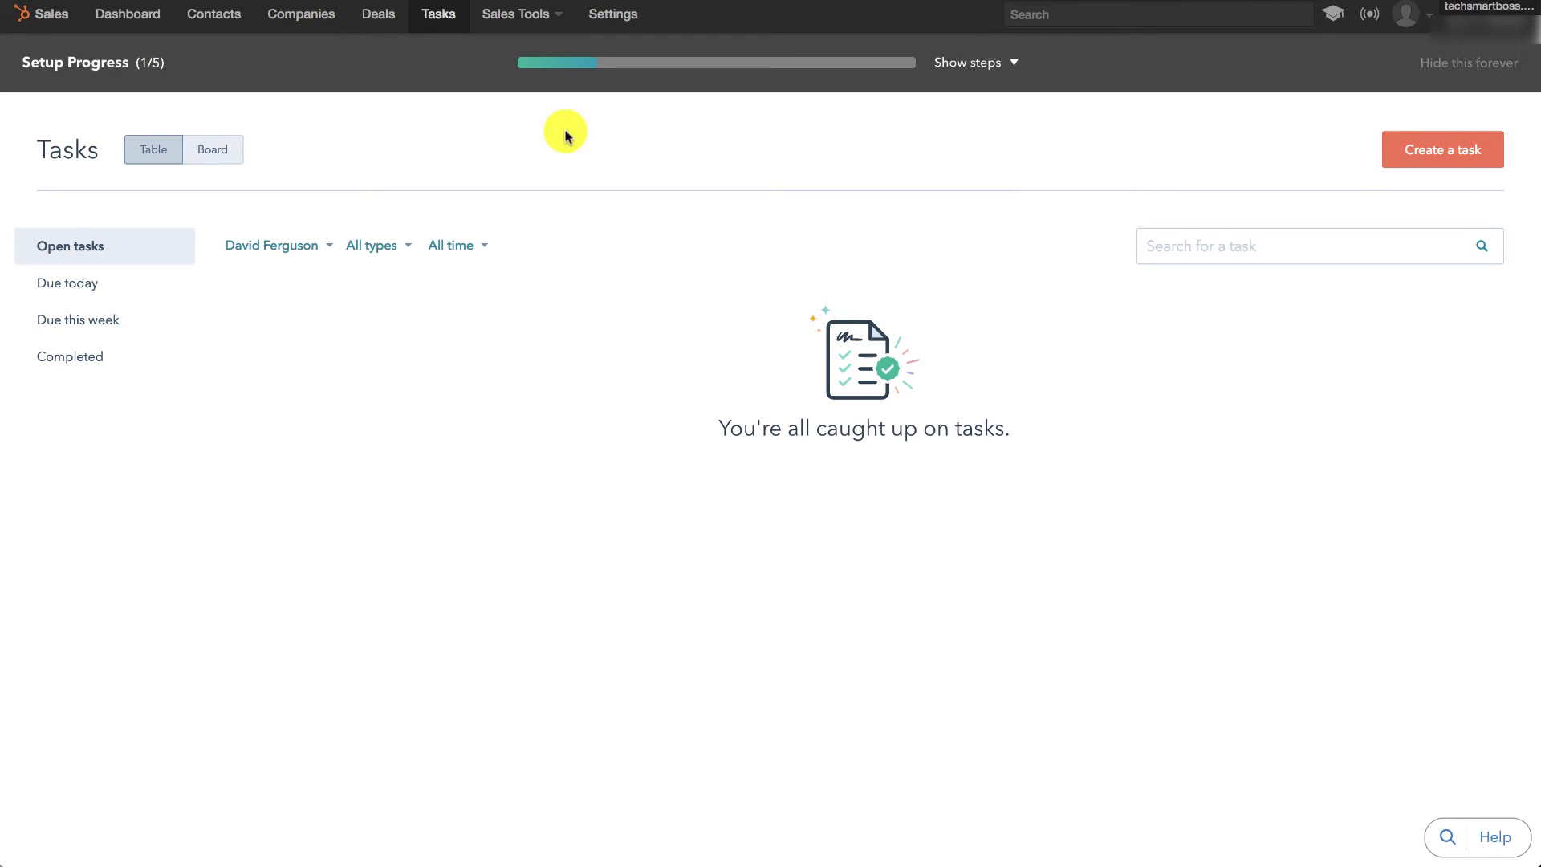
Check Templates, then open Cool Robot (Sample Contact) and its Email tab's connect-Gmail/Outlook prompt
click(545, 20)
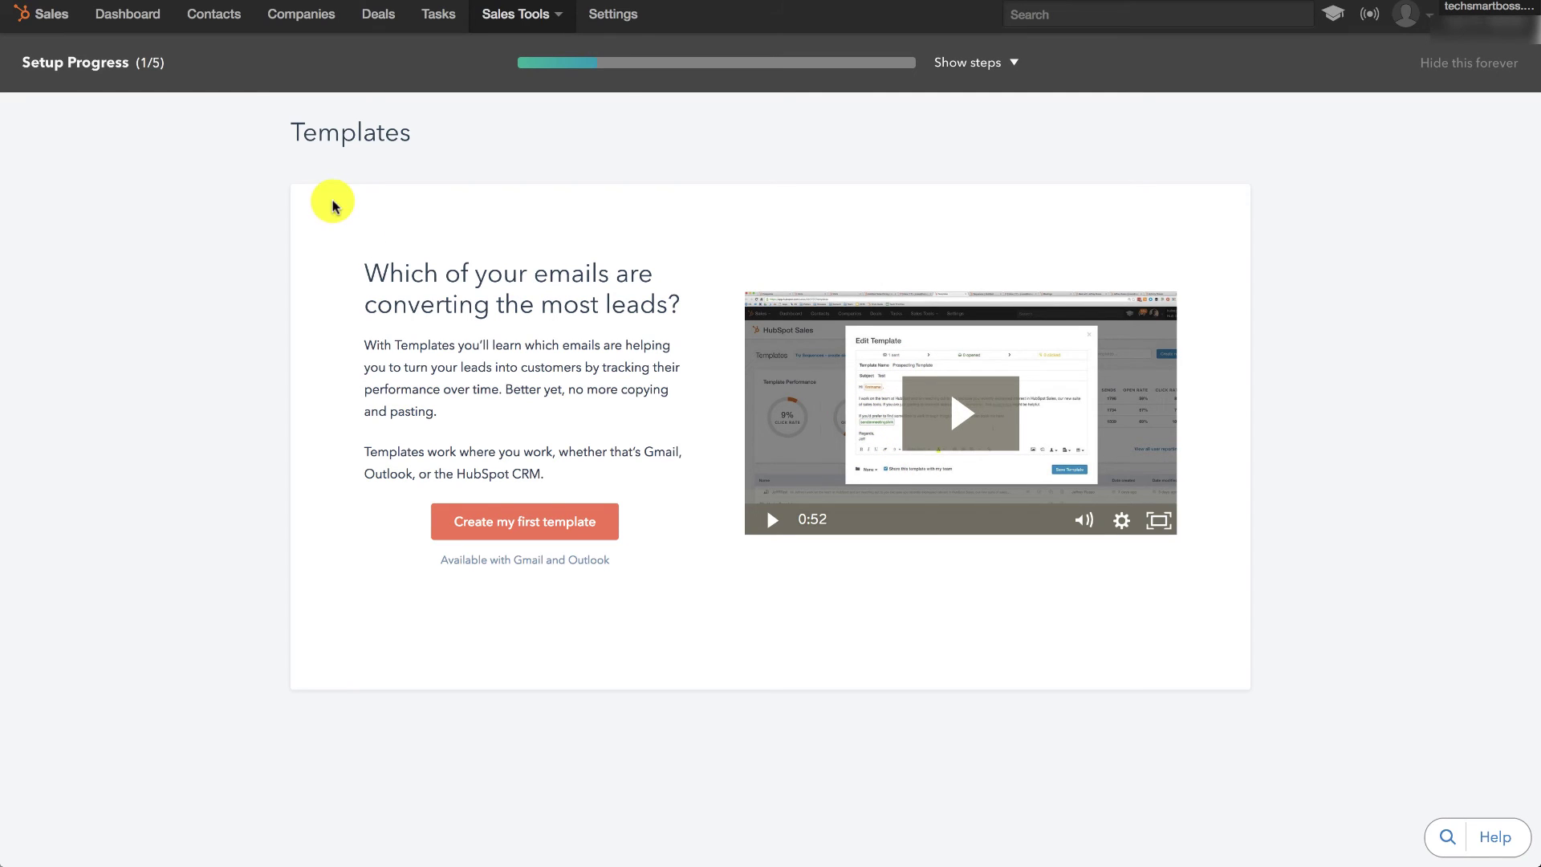
click(224, 21)
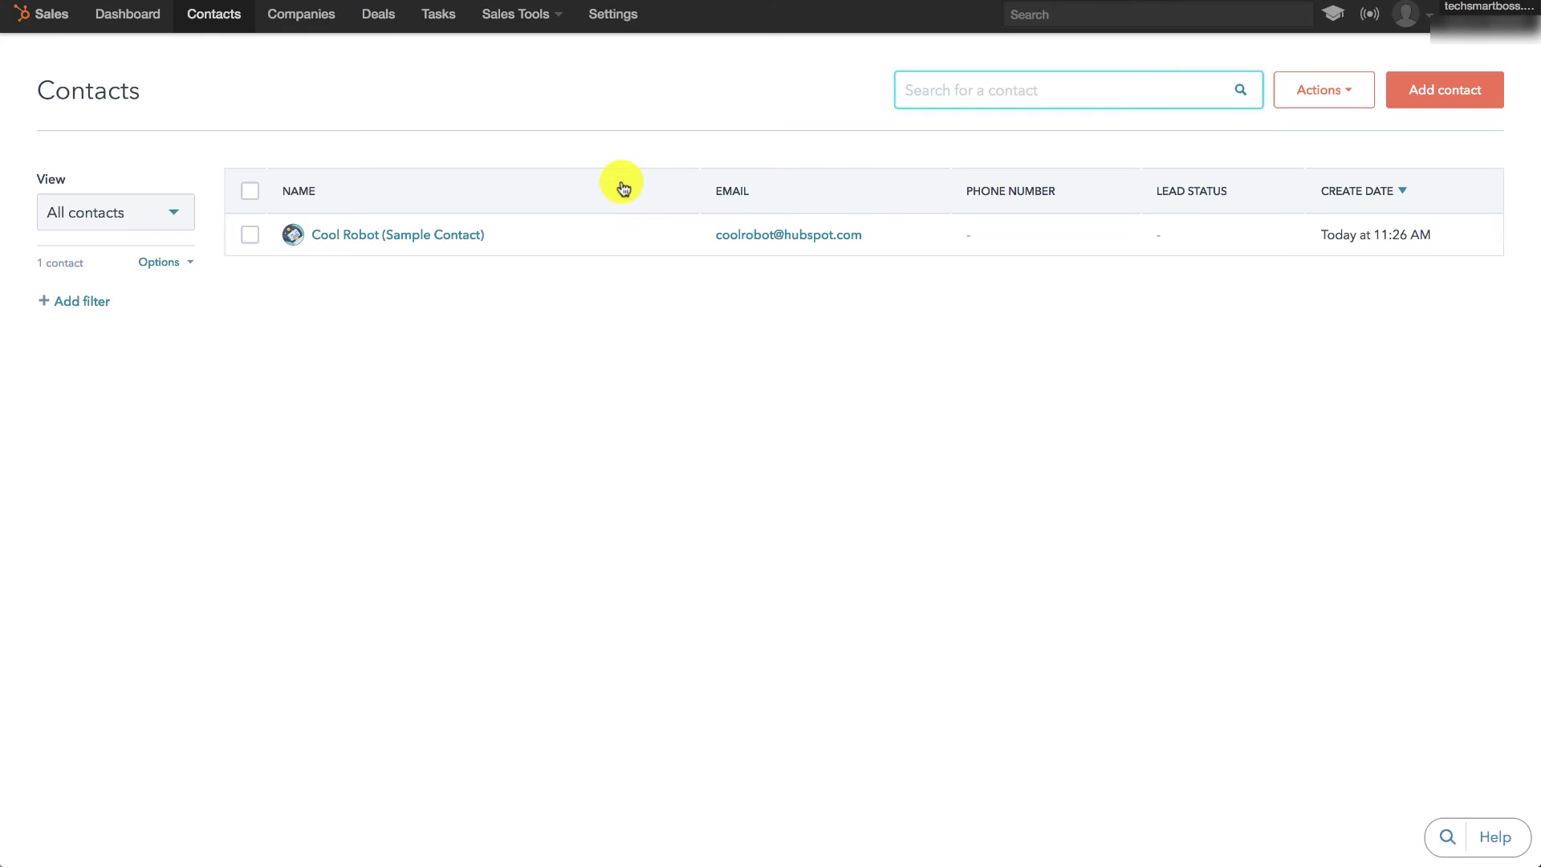
click(373, 296)
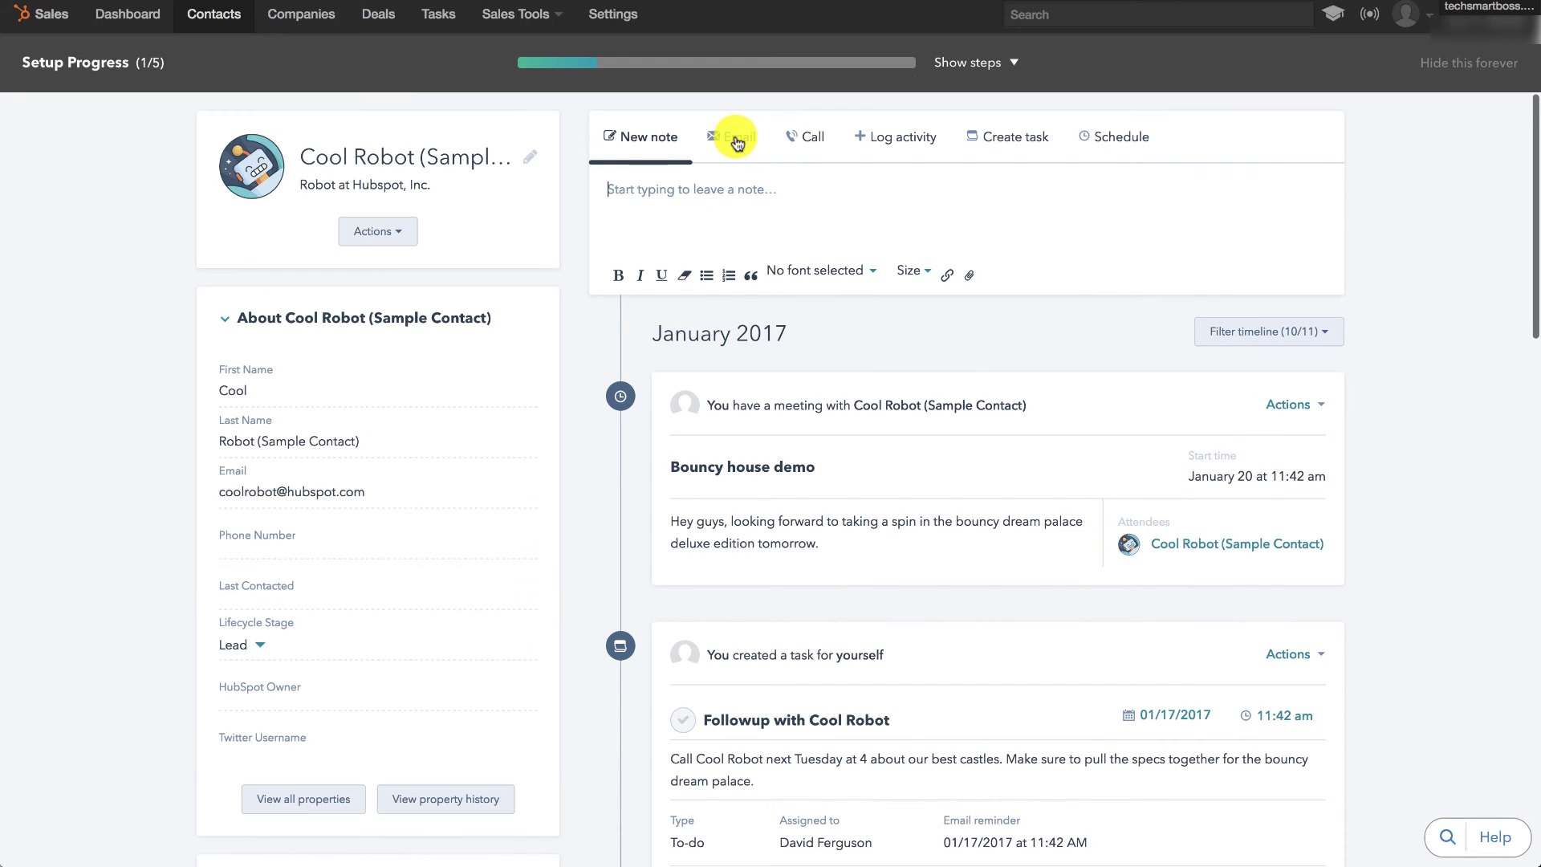
click(734, 138)
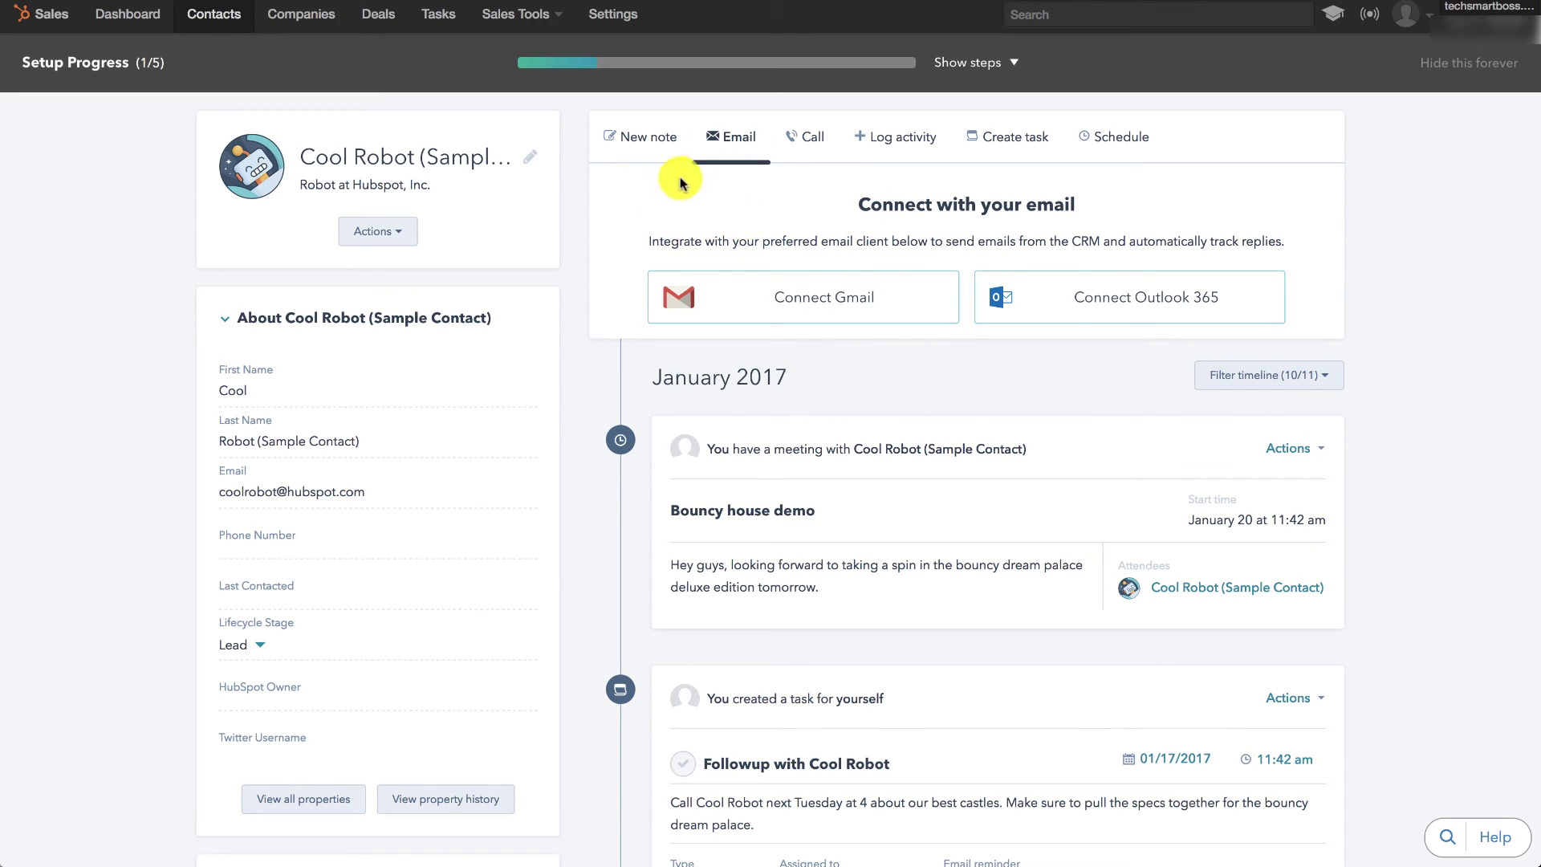
click(534, 26)
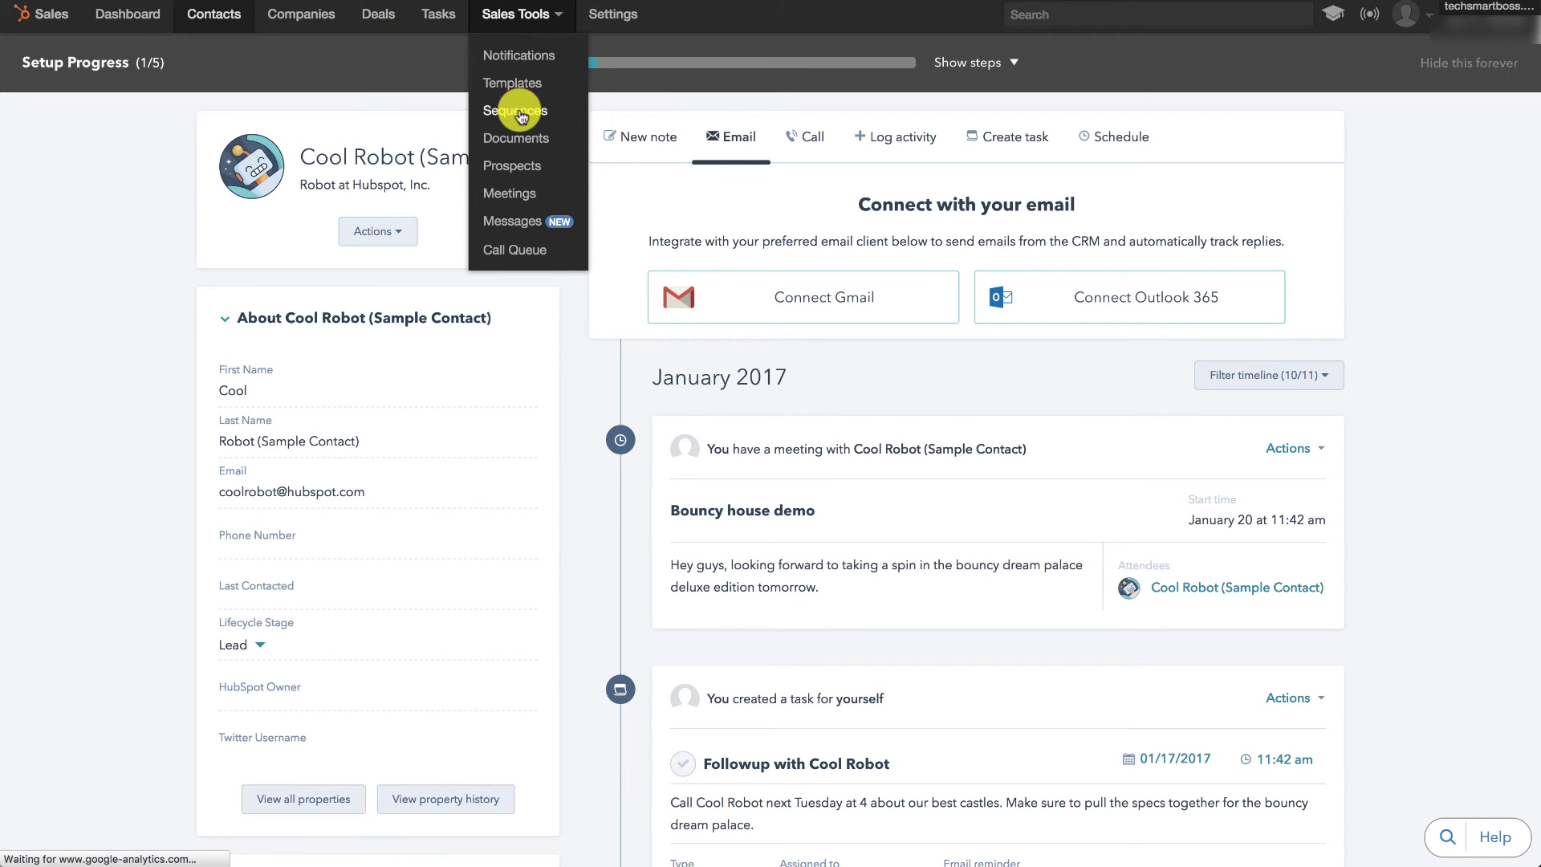
Browse Sequences and the empty Documents page, then reach the Prospects page's Sales Pro upgrade offer
click(520, 112)
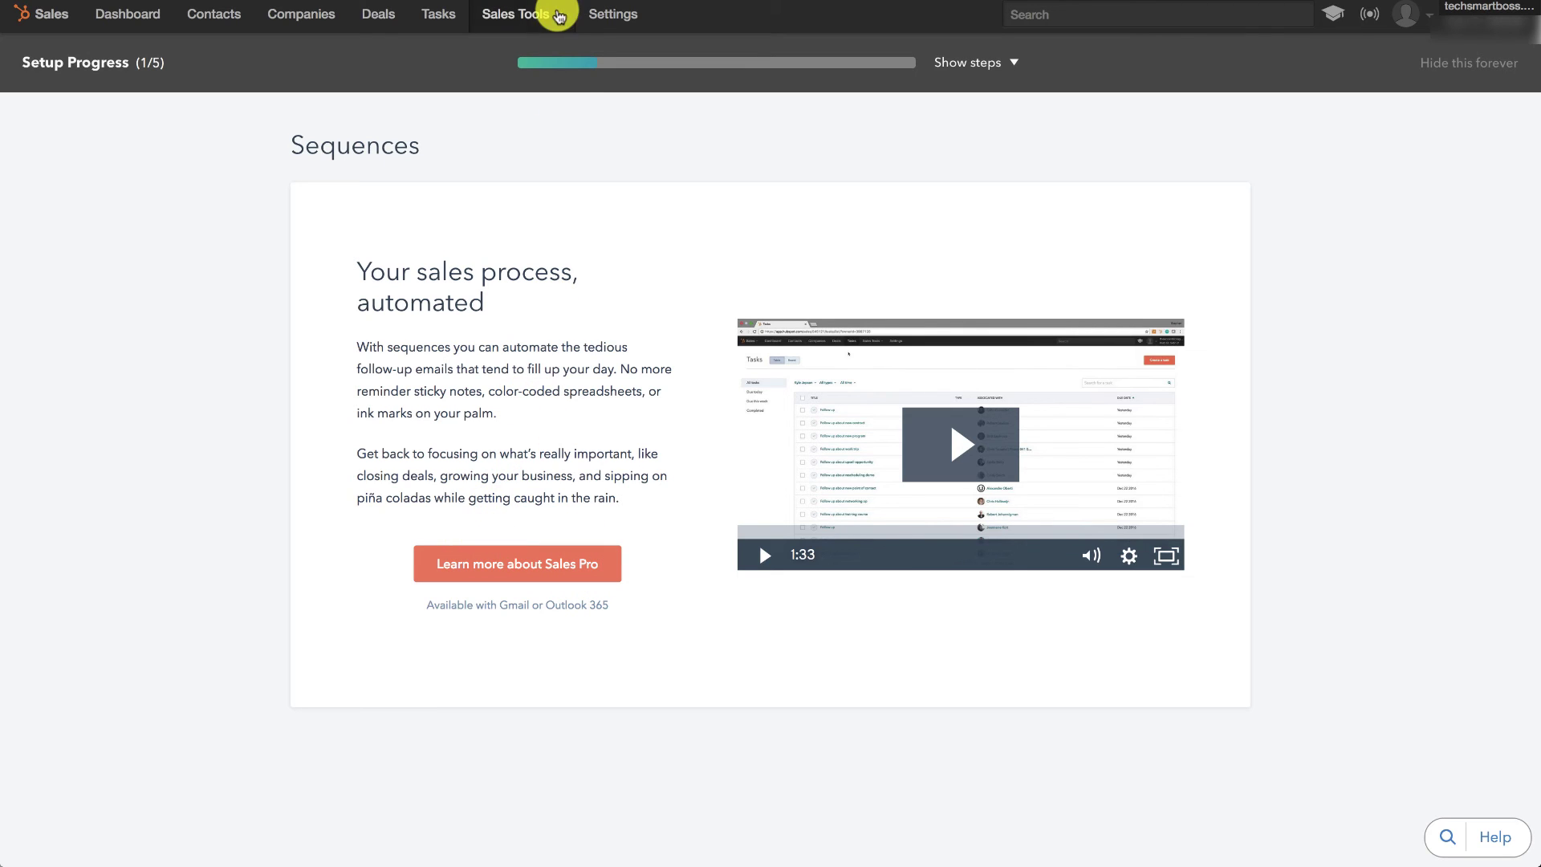
click(559, 16)
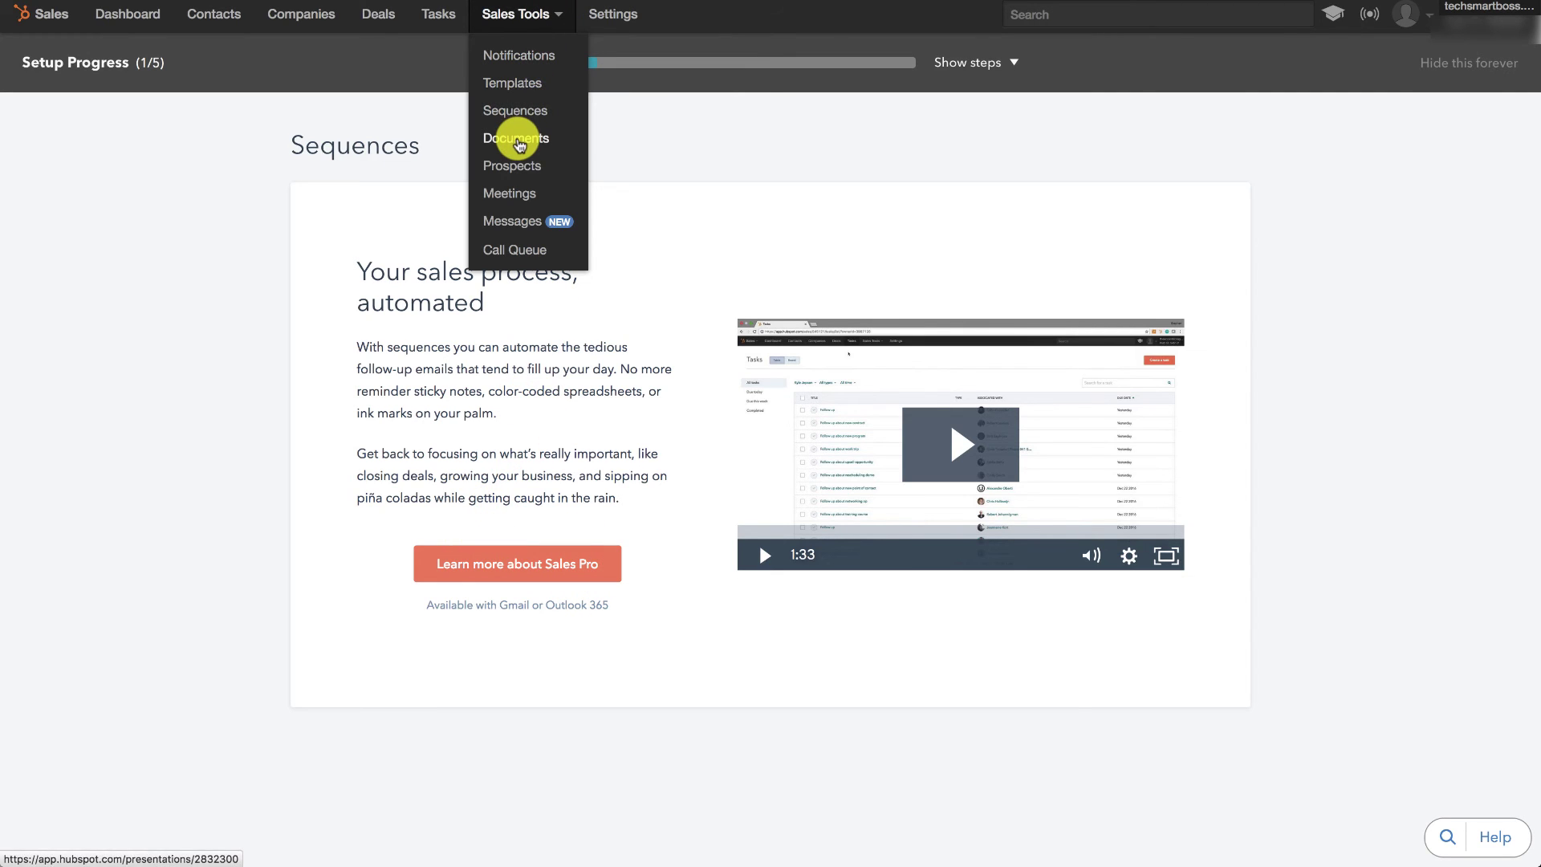
click(516, 138)
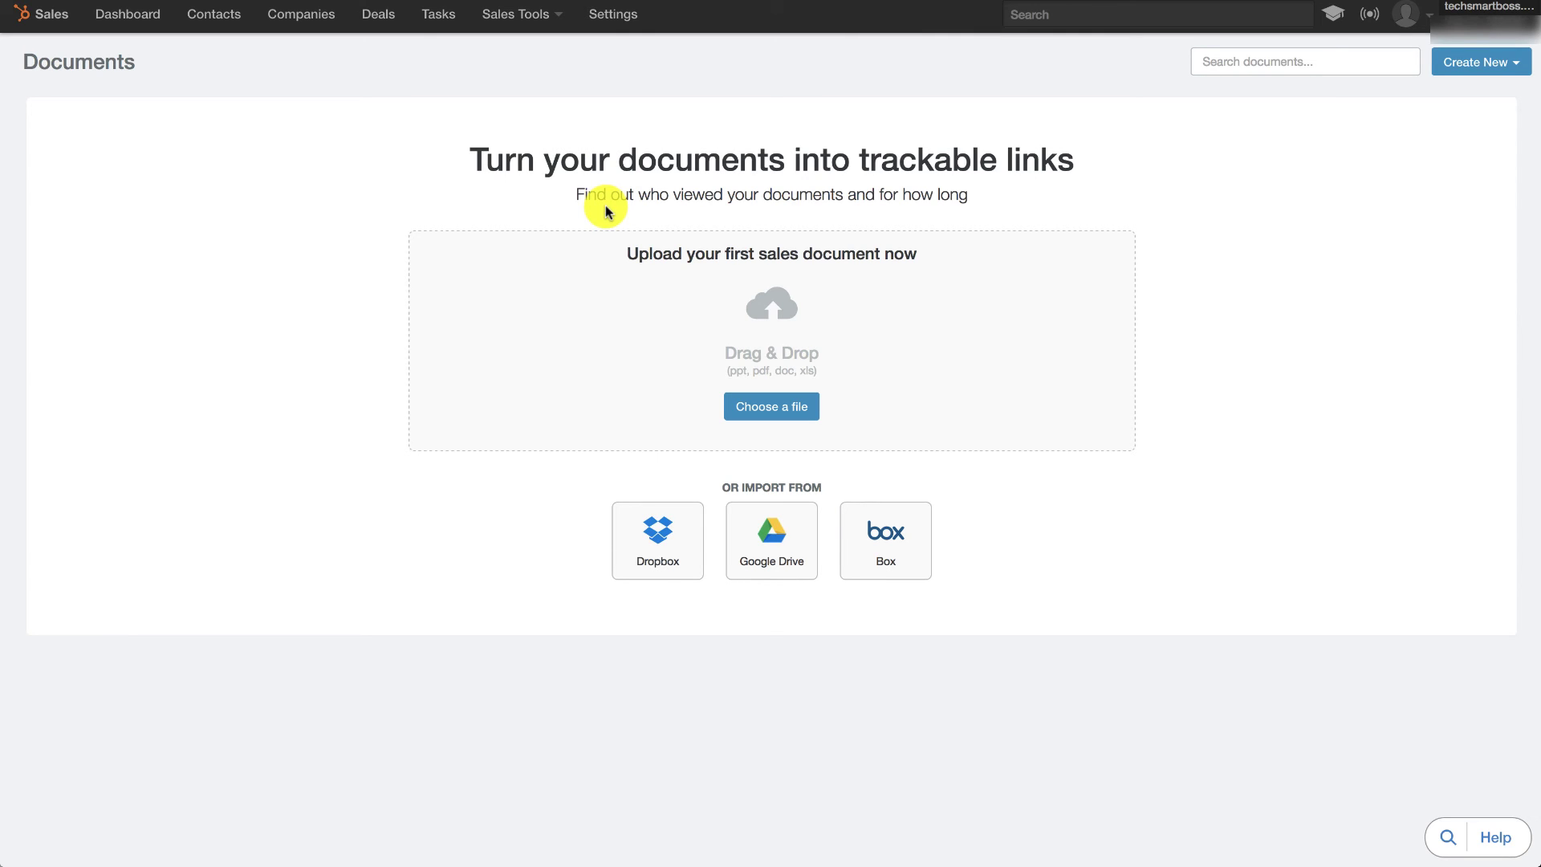
click(539, 29)
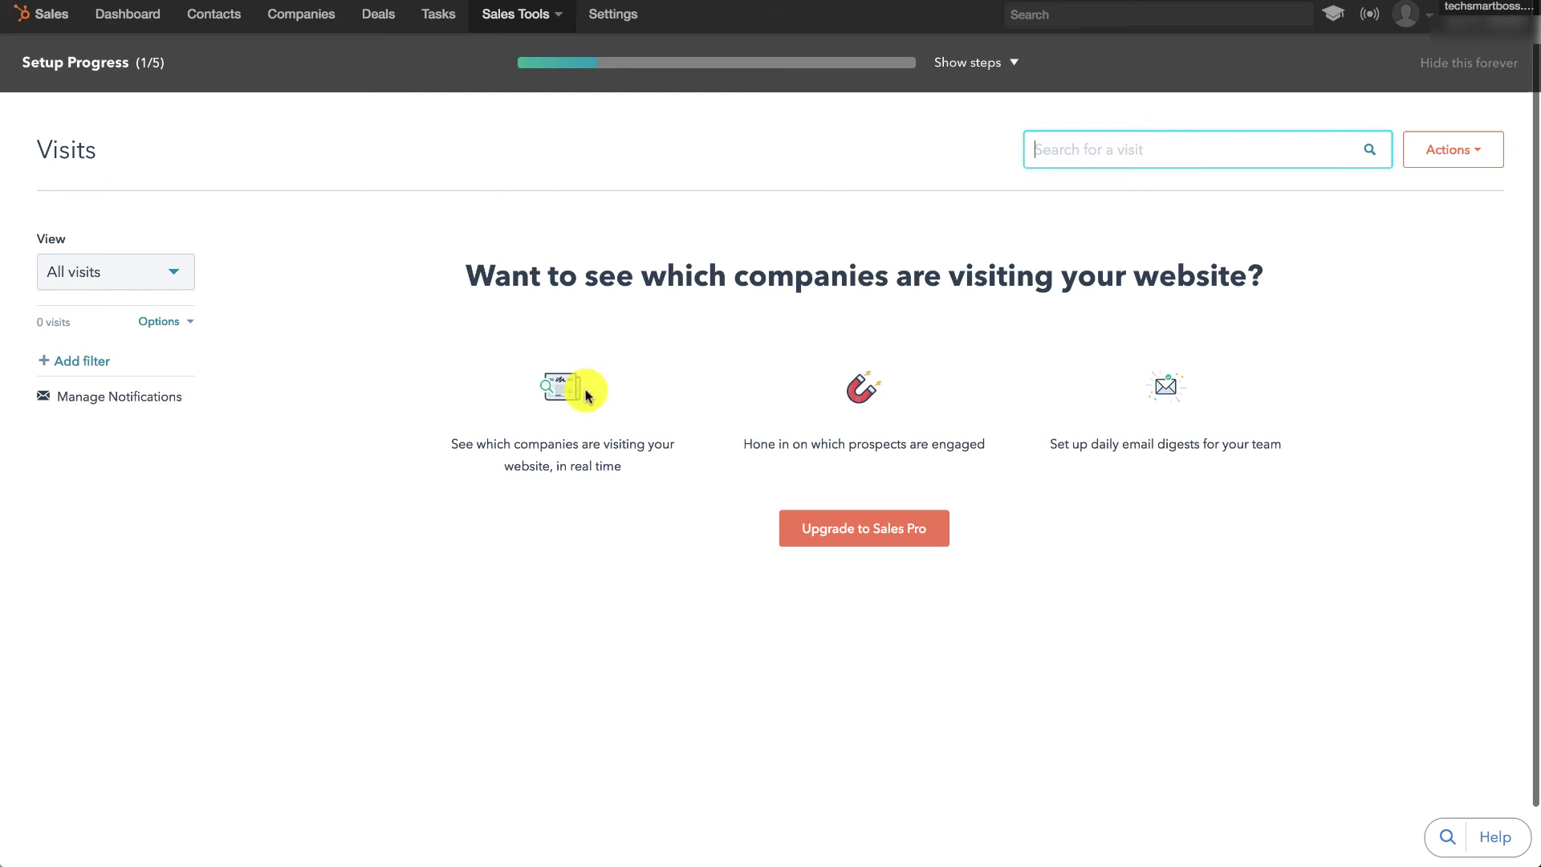
click(542, 31)
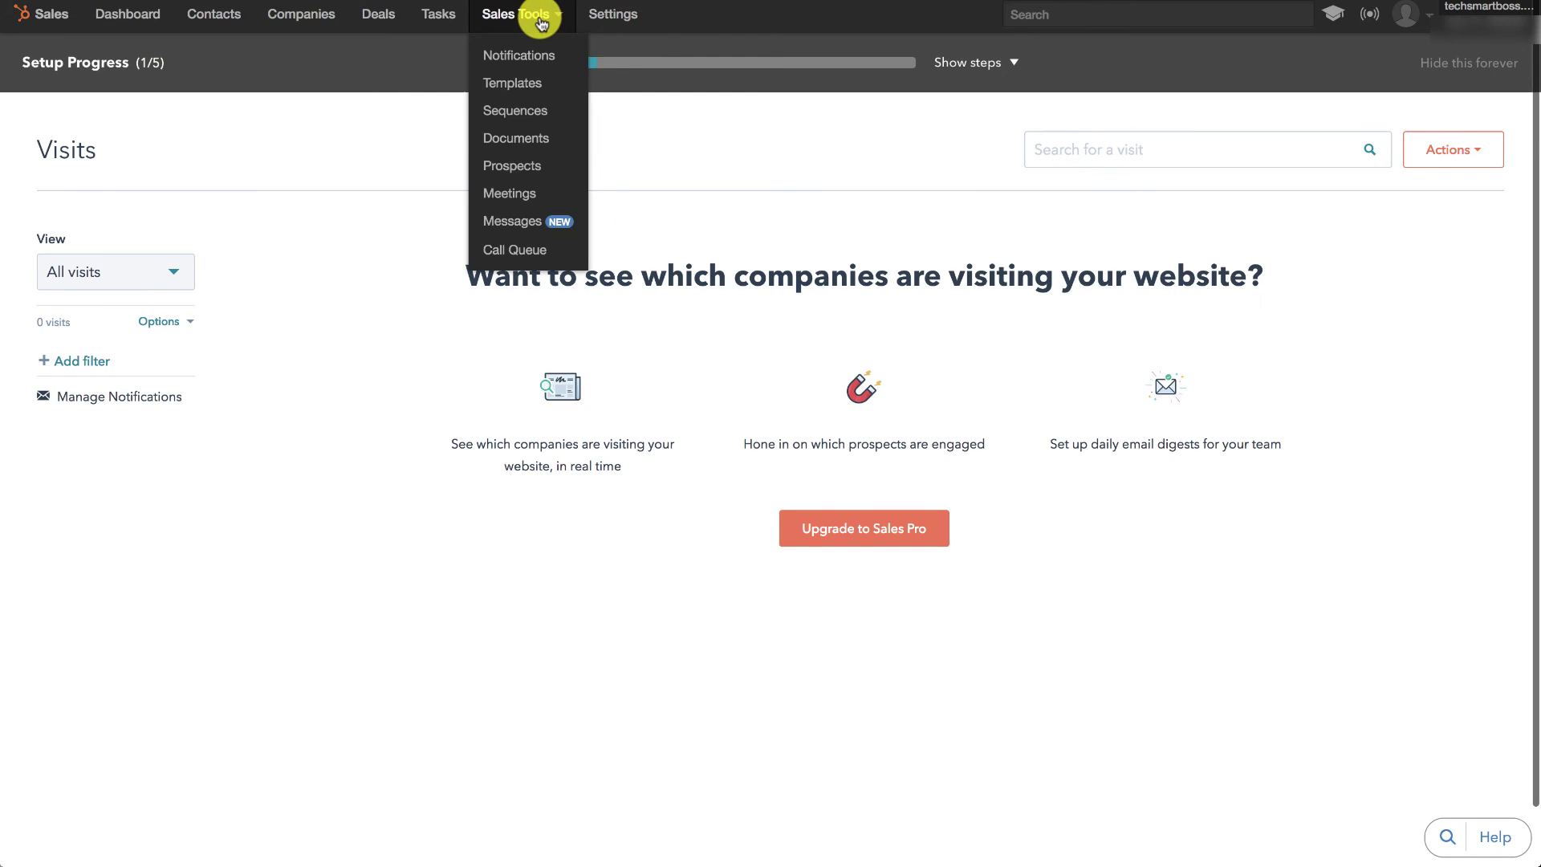
View Meetings, read the Messages Sales Pro pricing note, then reach the empty Call Queue
click(522, 201)
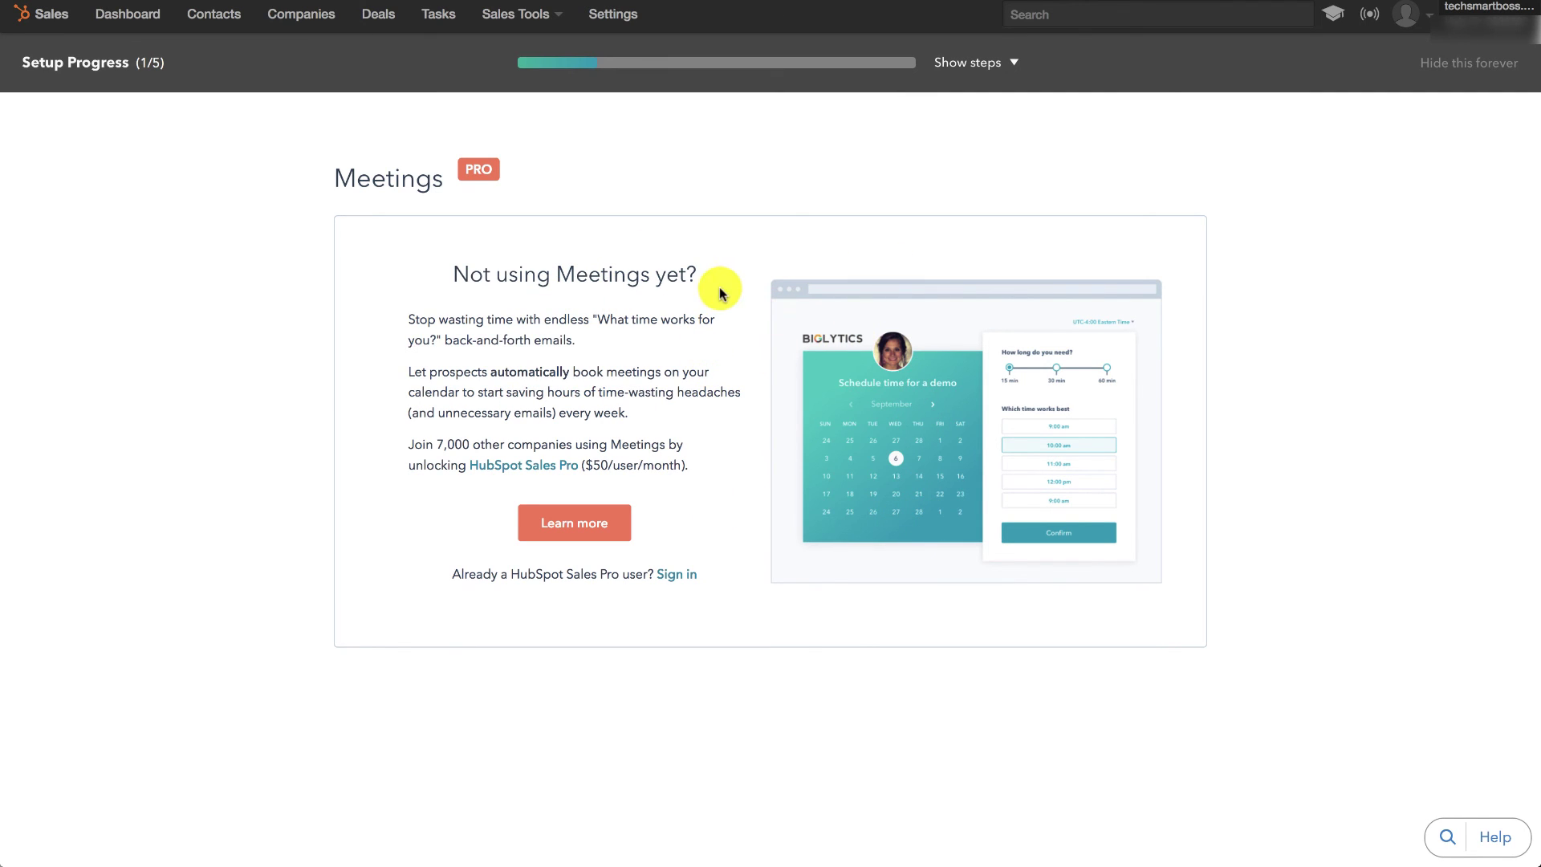
click(538, 26)
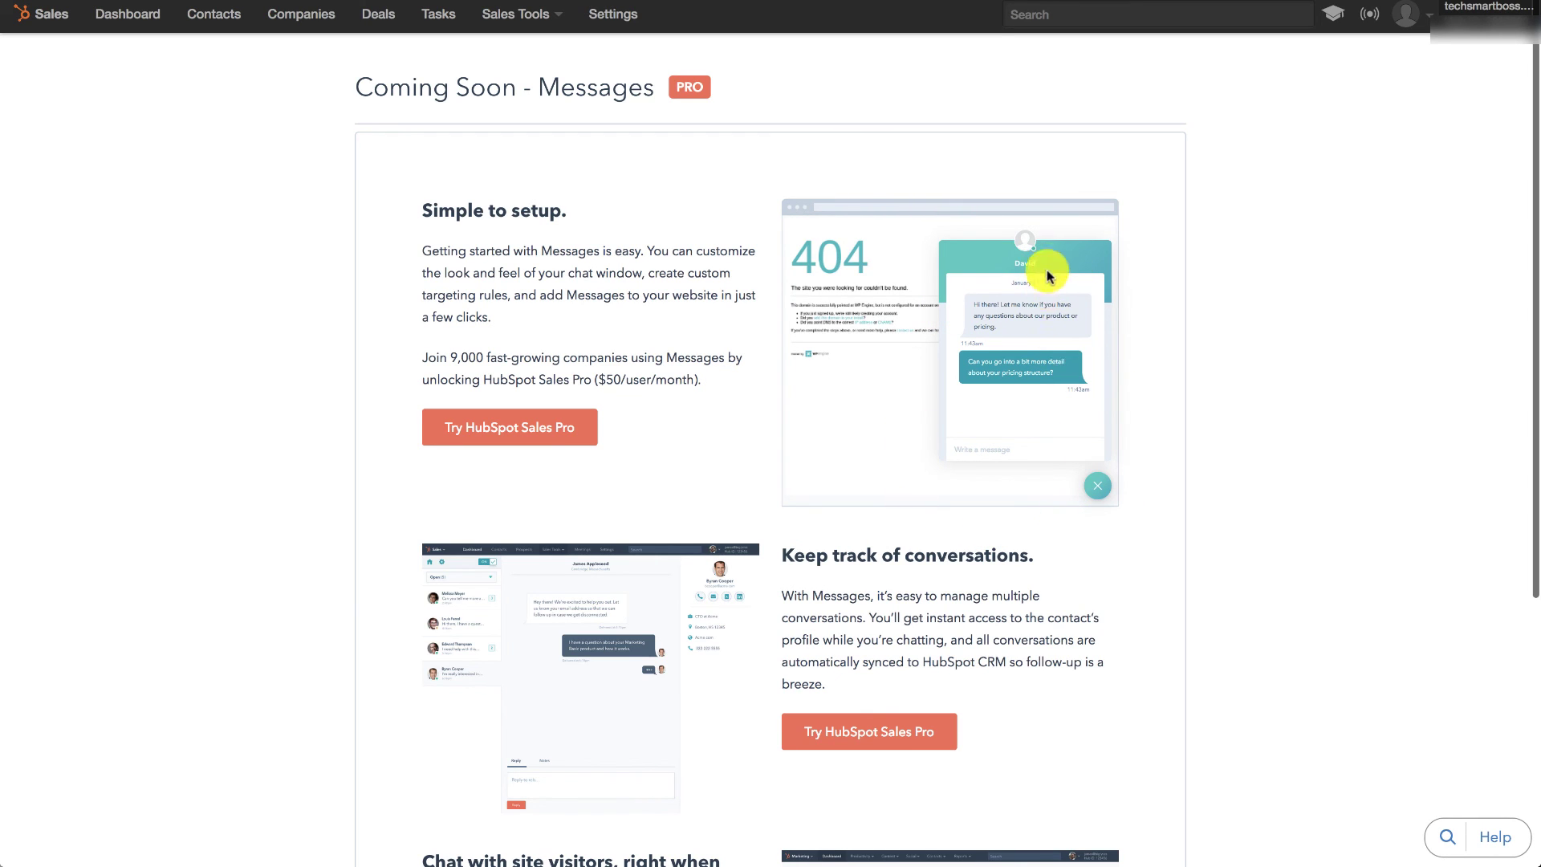
scroll(989, 515, down, 4)
scroll(990, 516, down, 2)
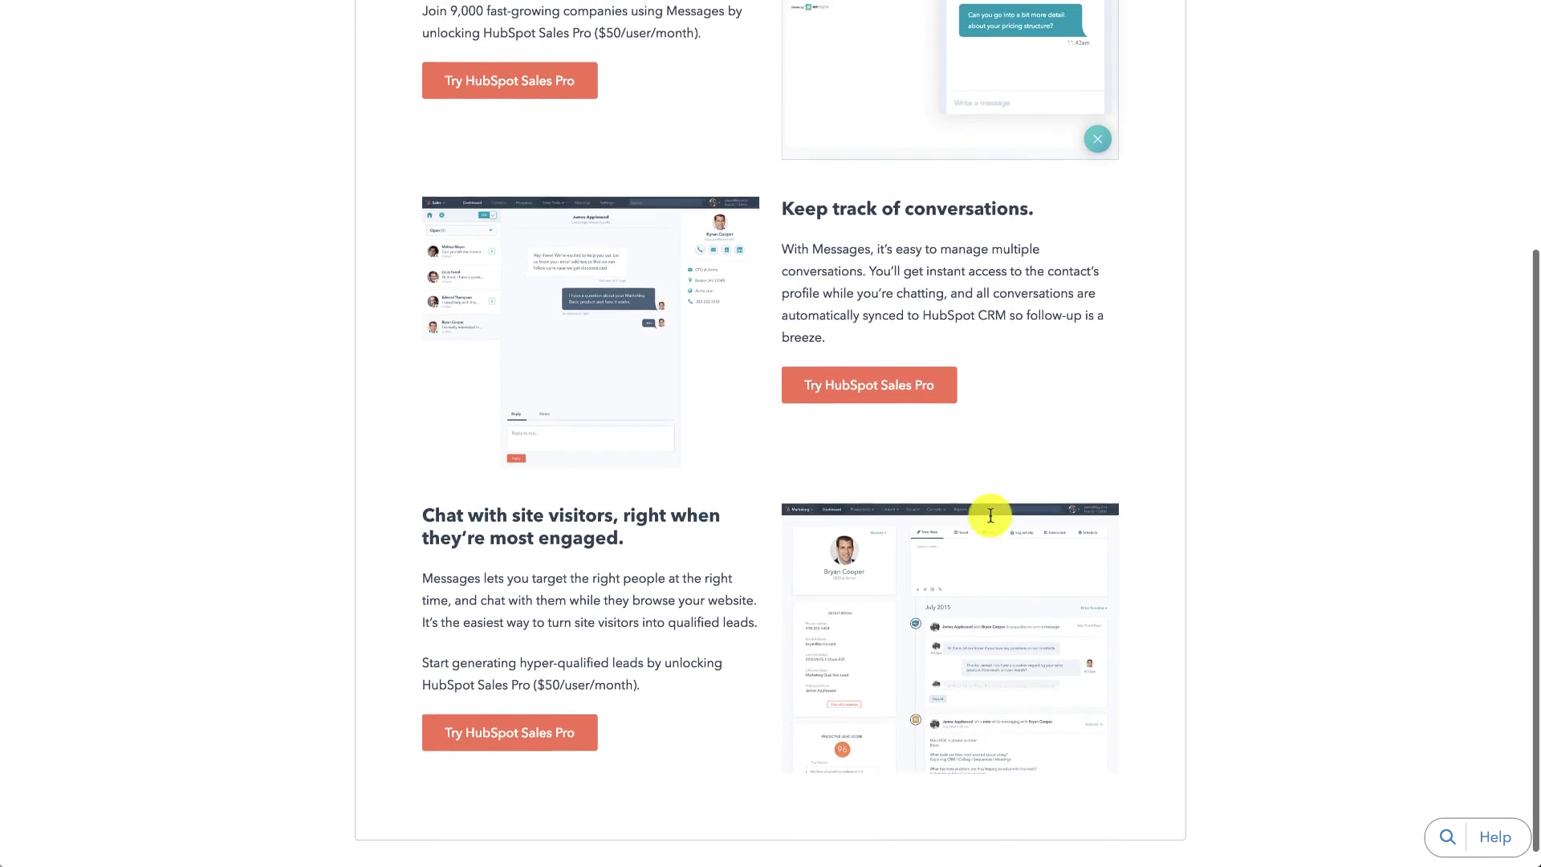
scroll(990, 515, up, 6)
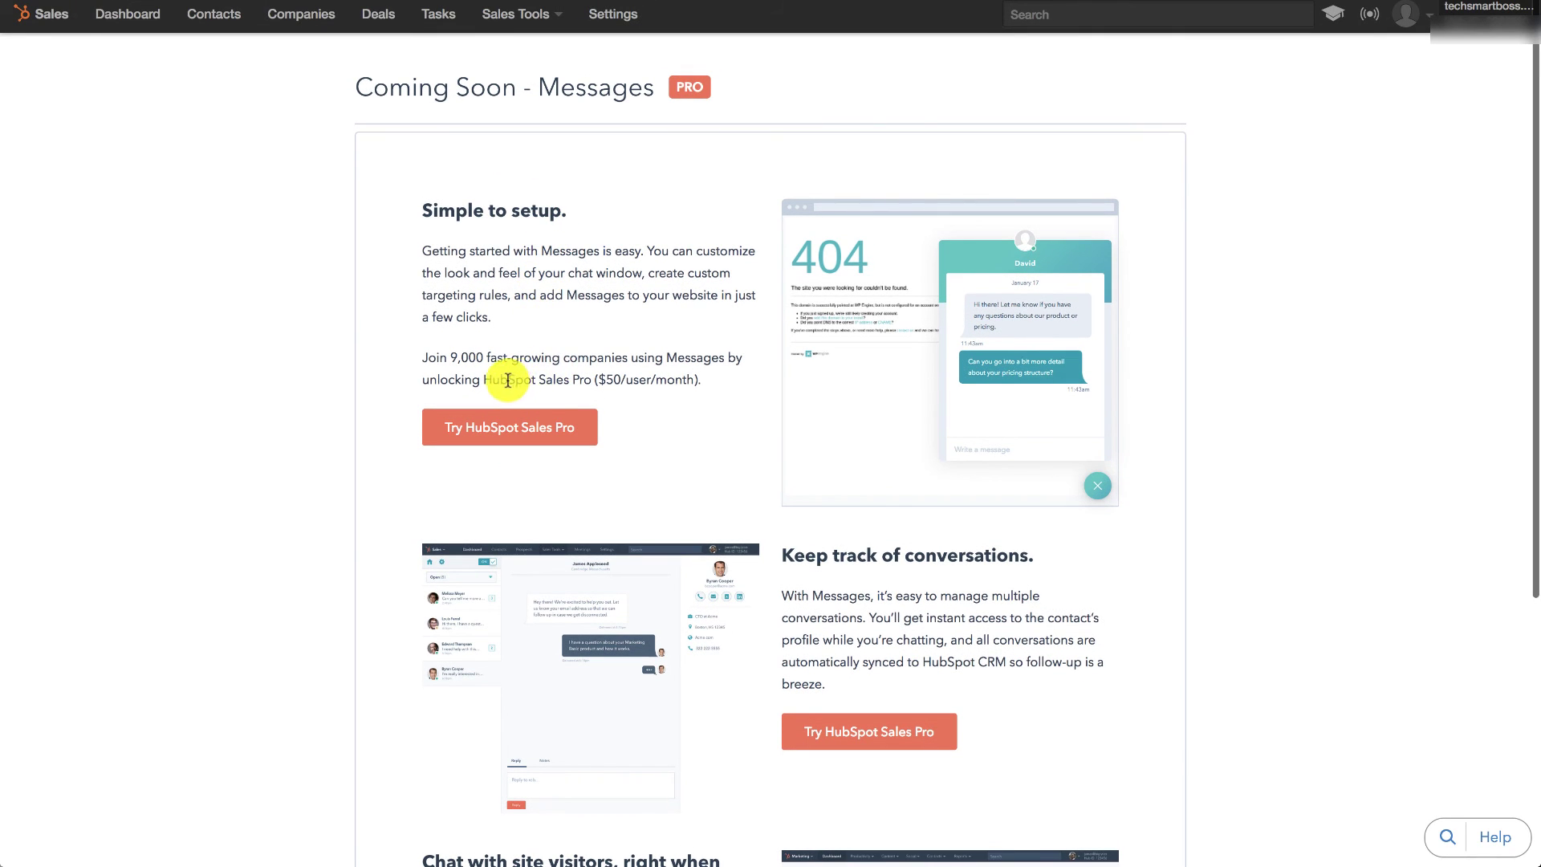
drag(508, 380, 642, 381)
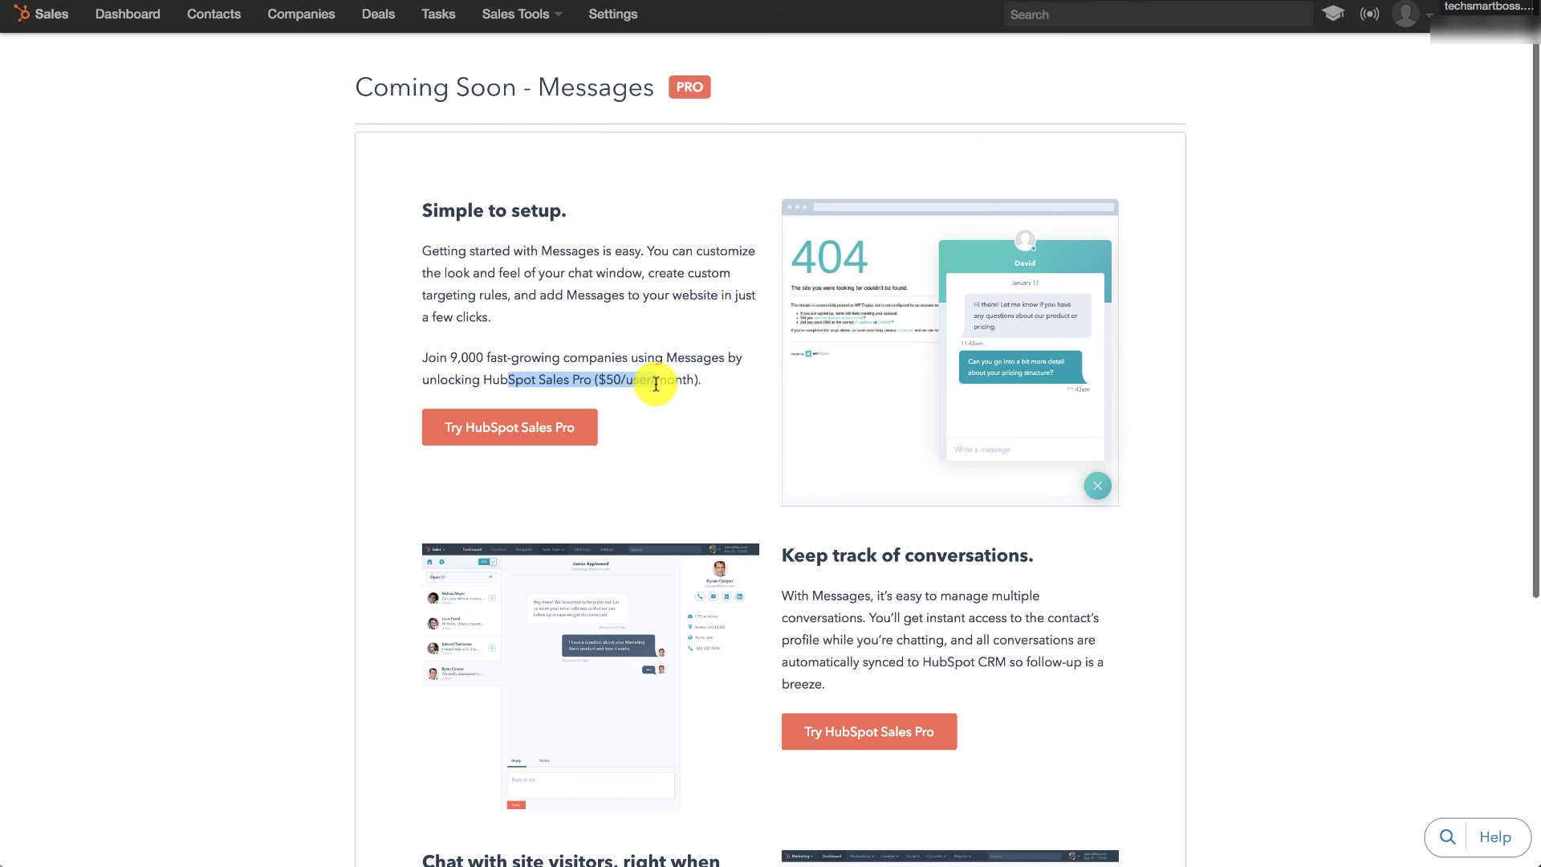
click(621, 358)
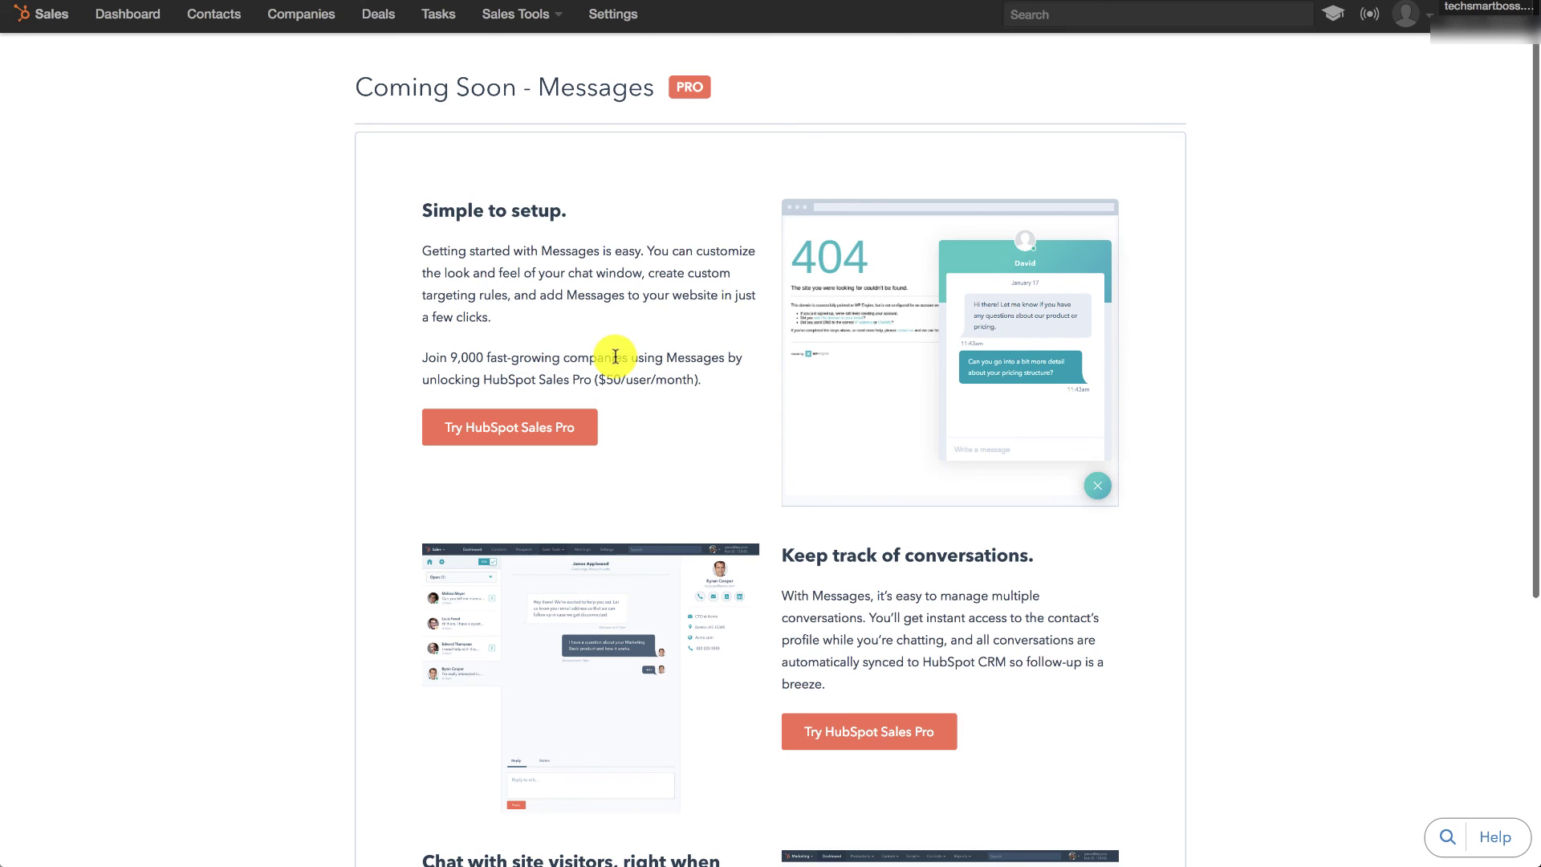
click(541, 28)
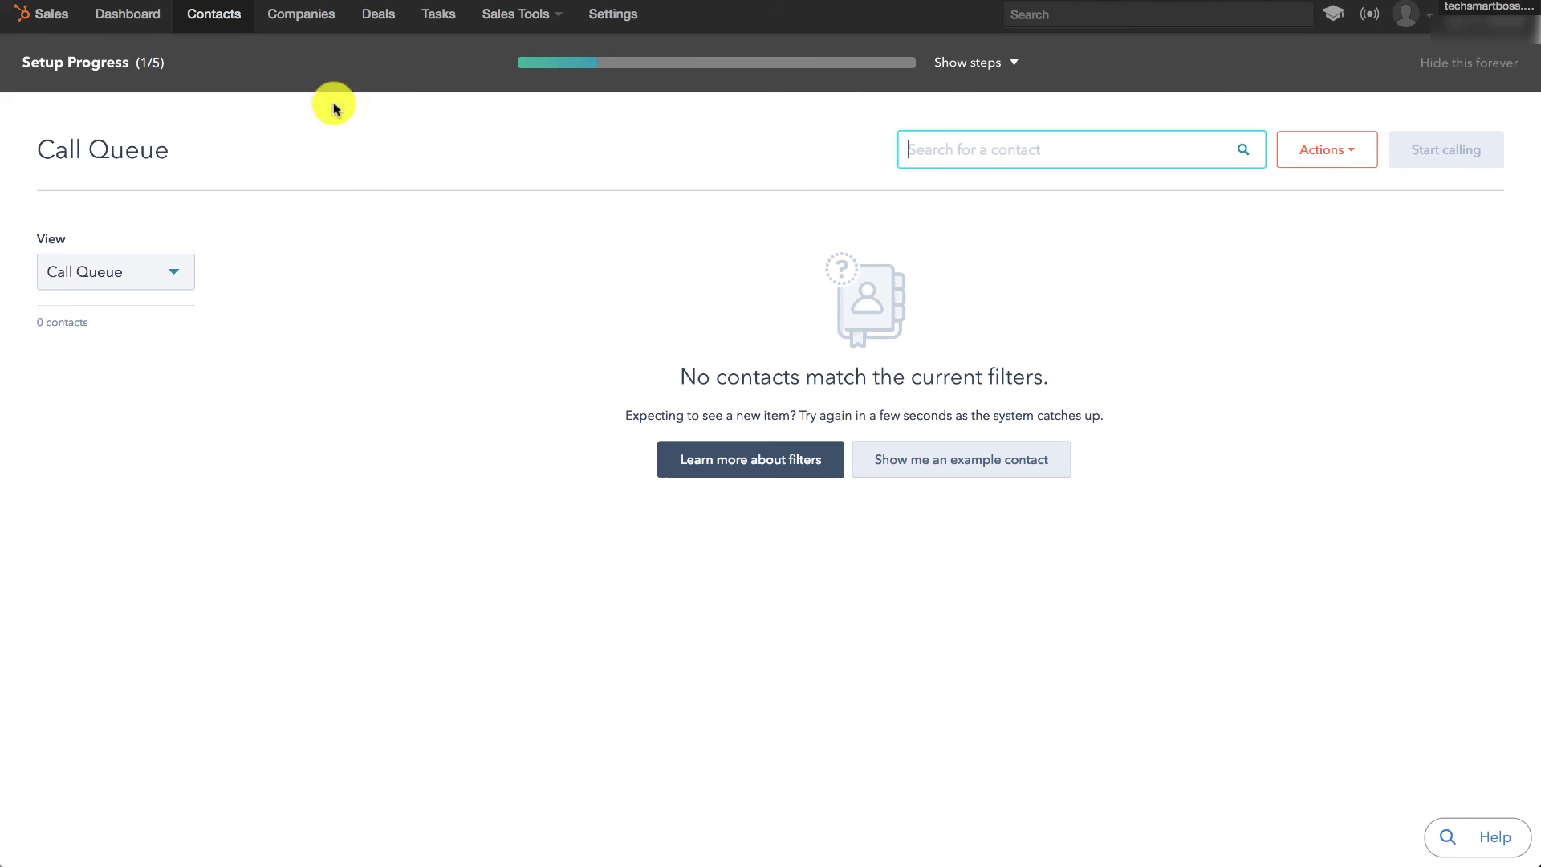
Dismiss the Sales Tools menu, leaving Settings open on Contacts property and ownership sync options
click(544, 17)
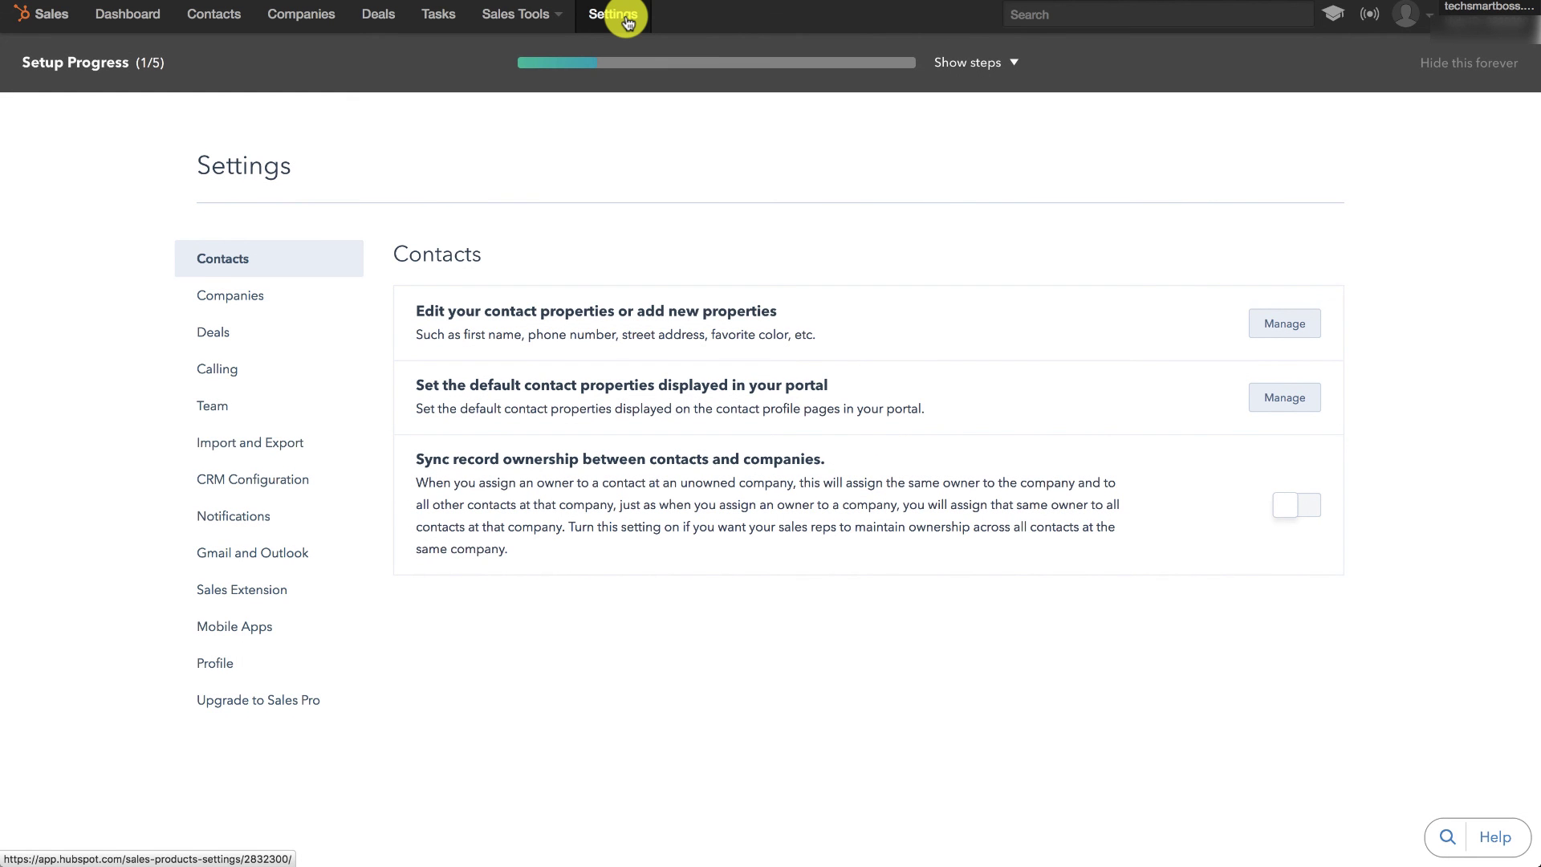
click(533, 15)
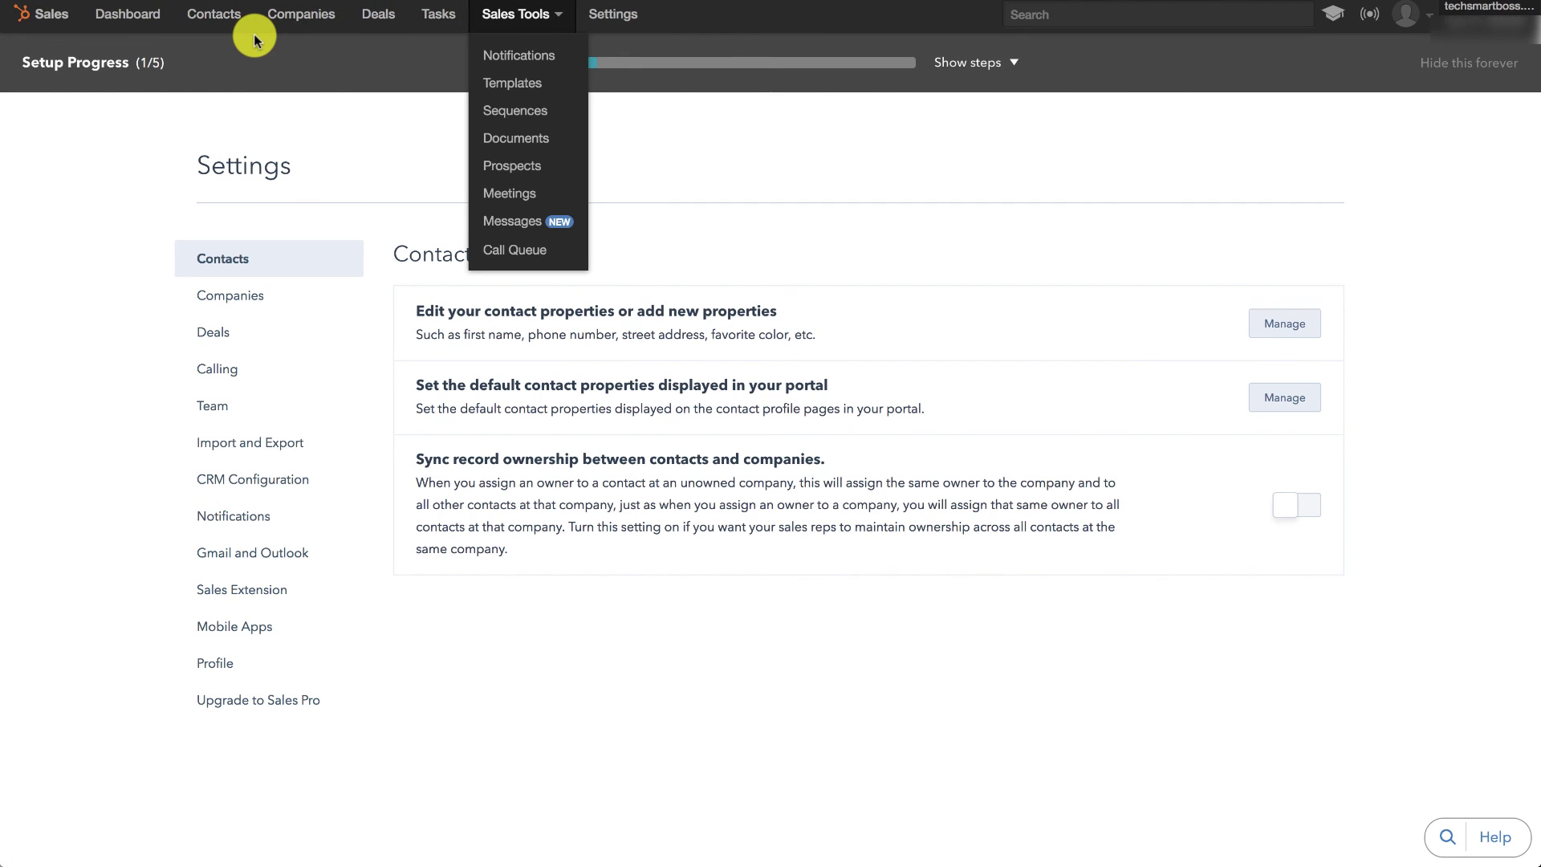
click(398, 159)
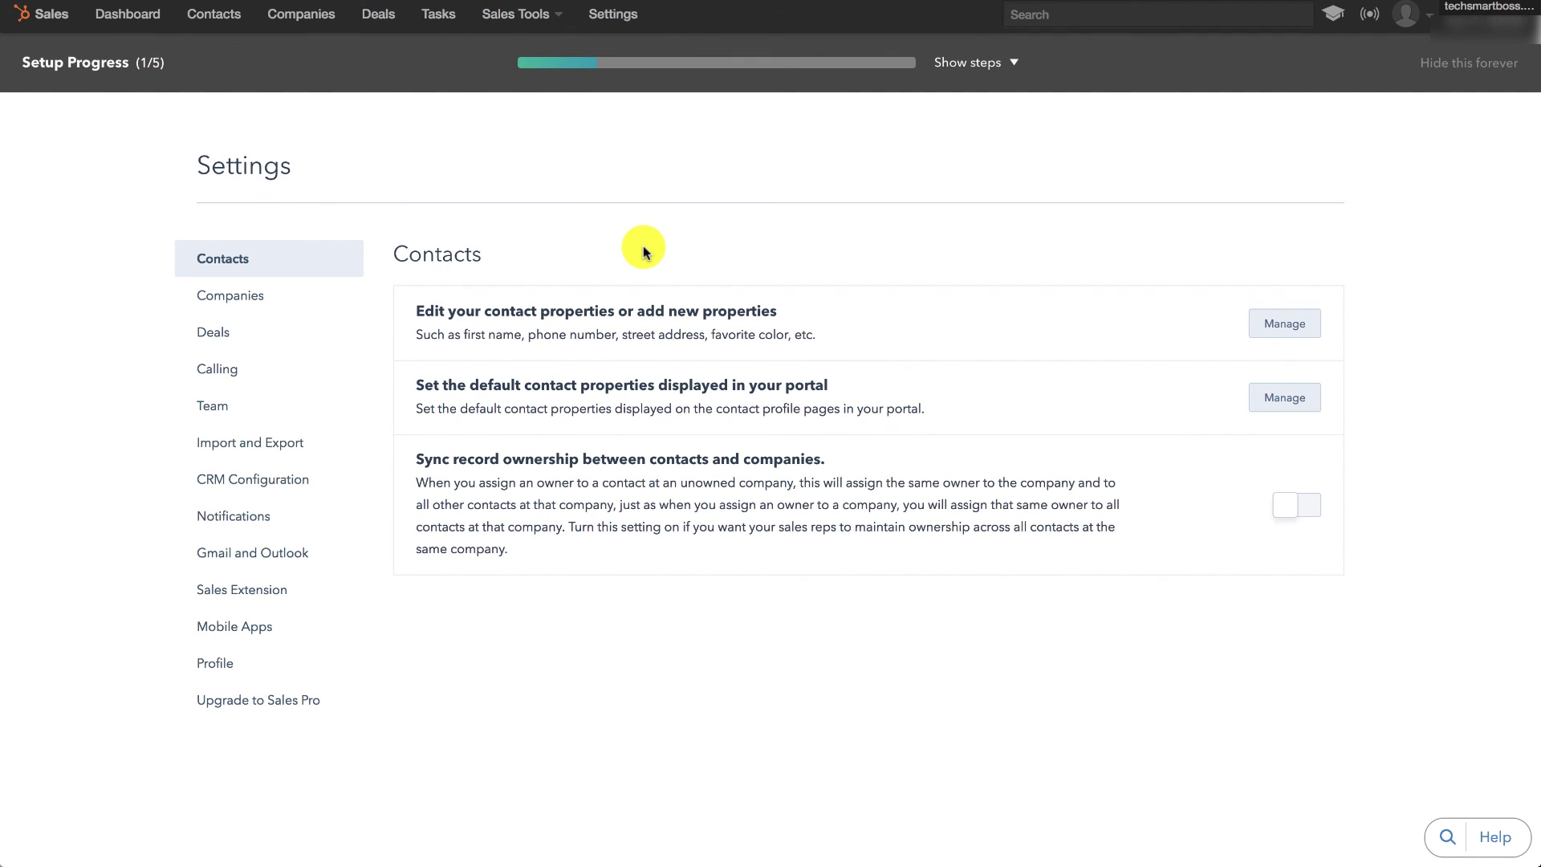
Look over the Training & Certifications list, close it, then start loading HubSpot Help
click(1332, 25)
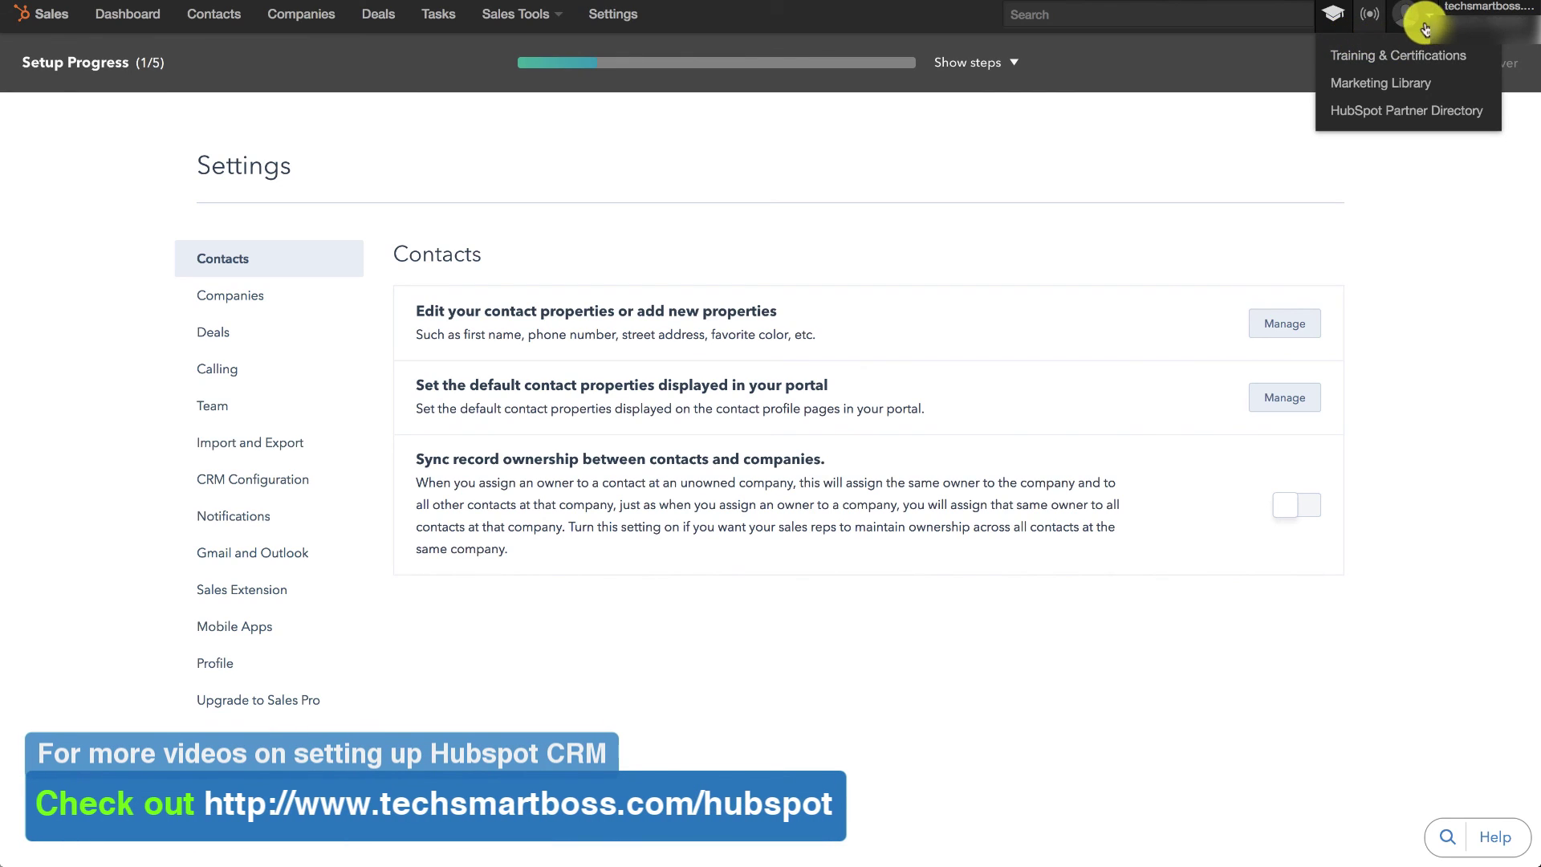
click(1234, 675)
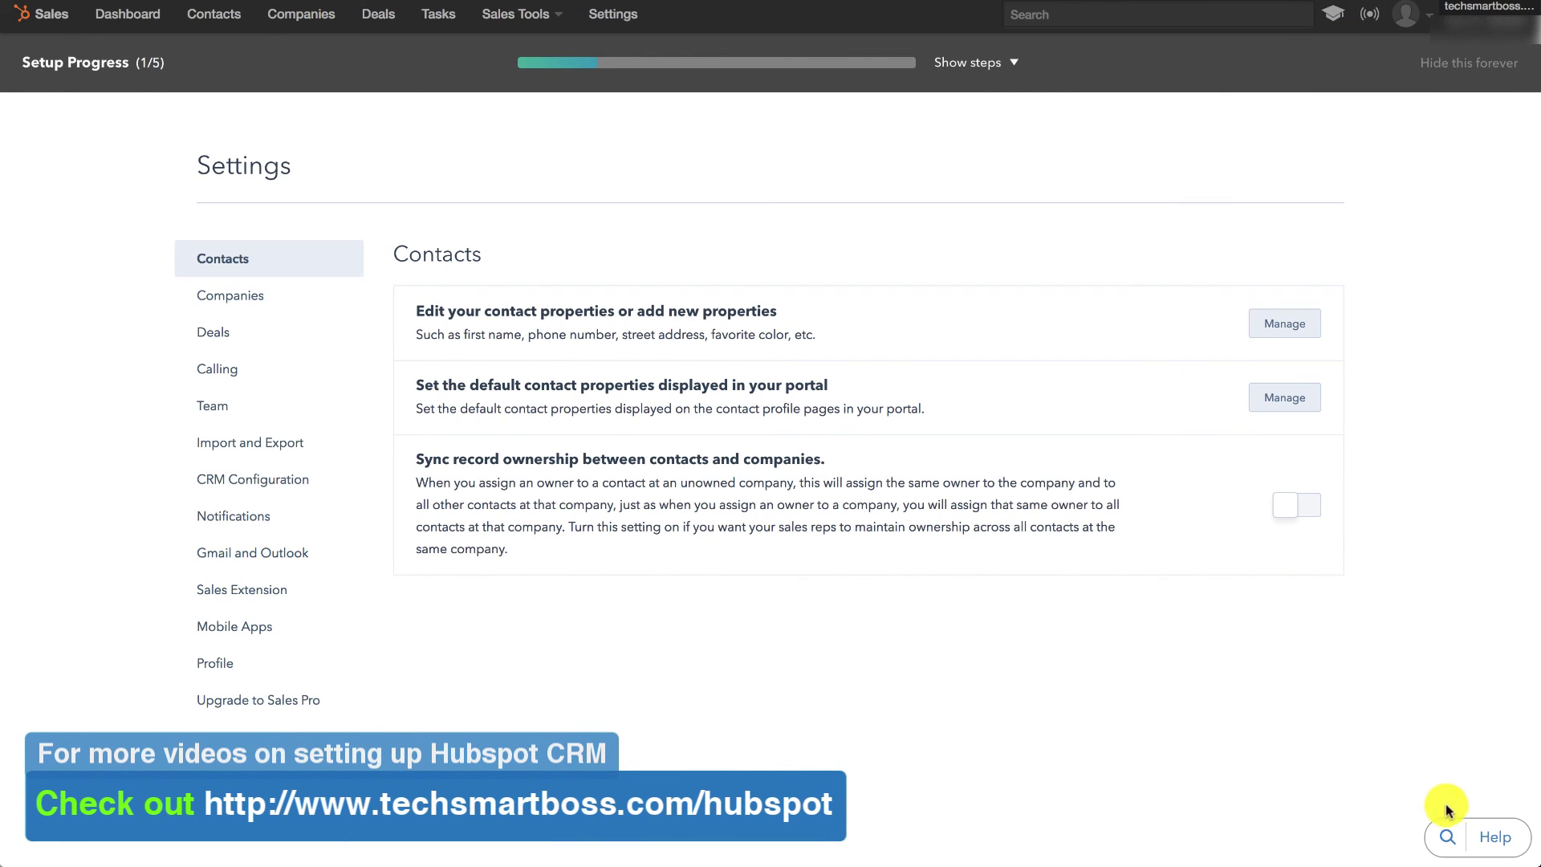
click(1481, 838)
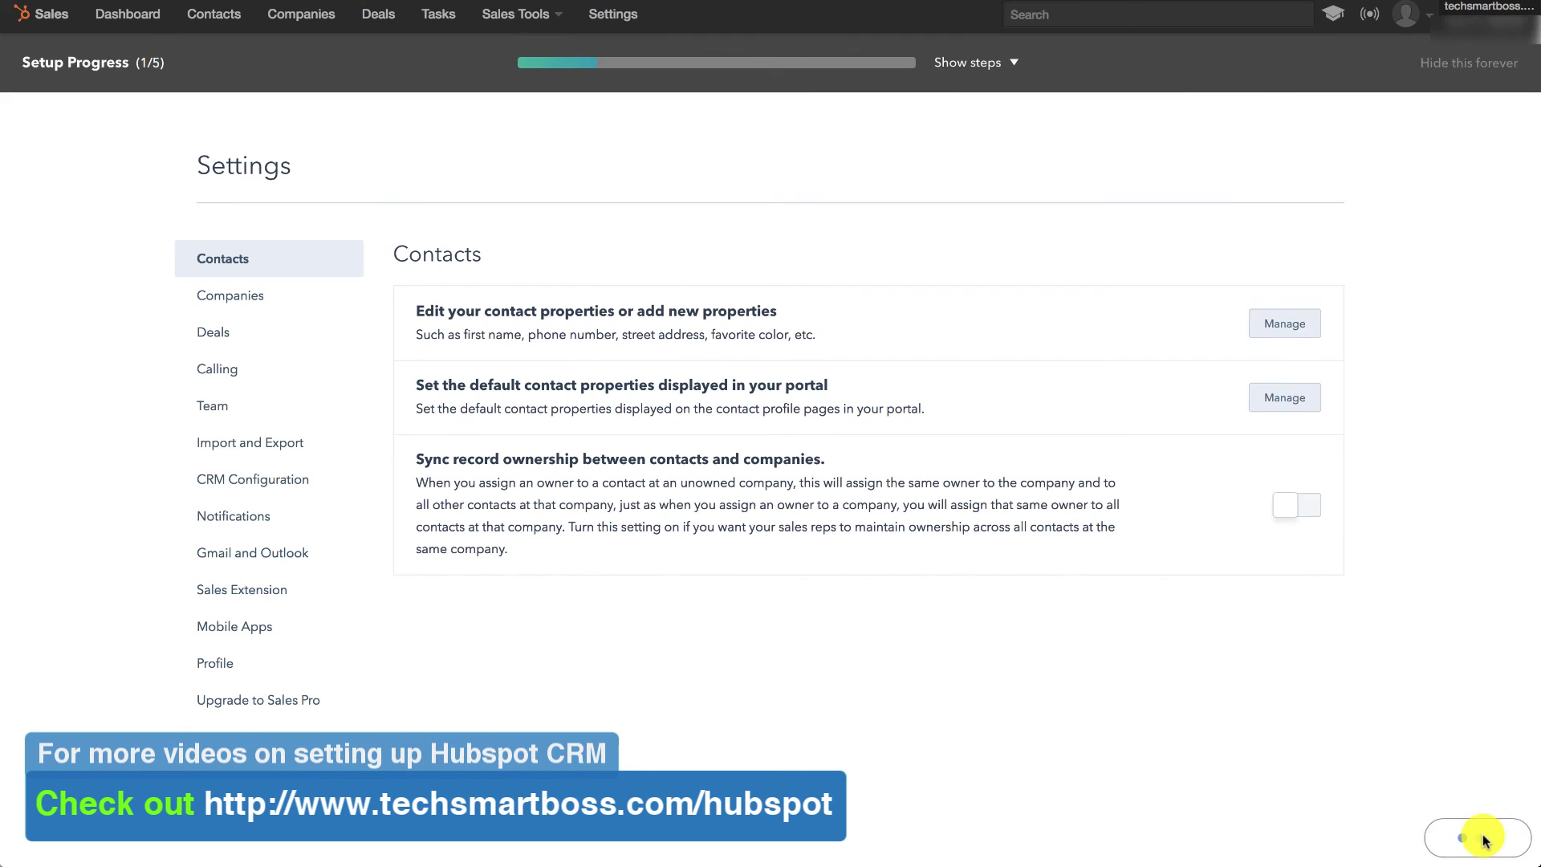